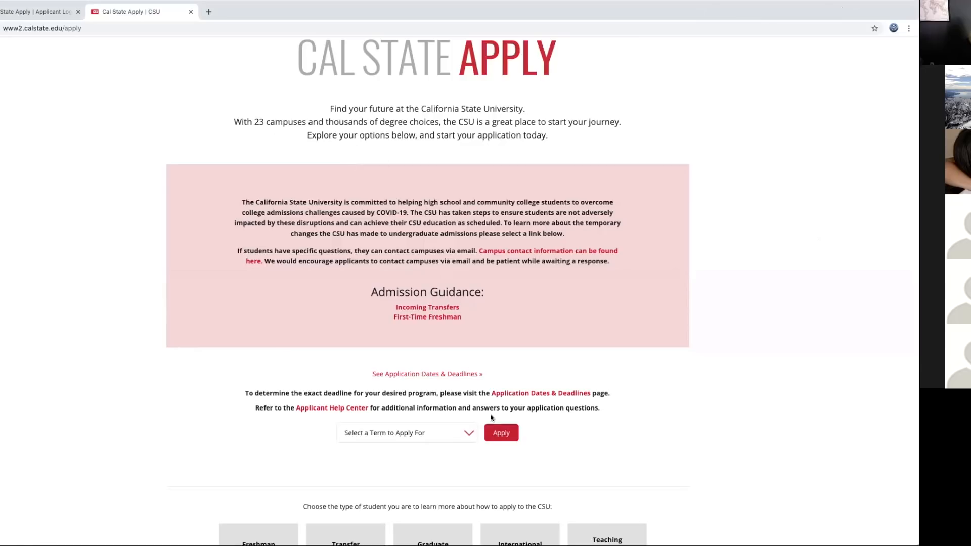
# Step: Choose Fall 2021 as the application term and start the application
pyautogui.click(469, 433)
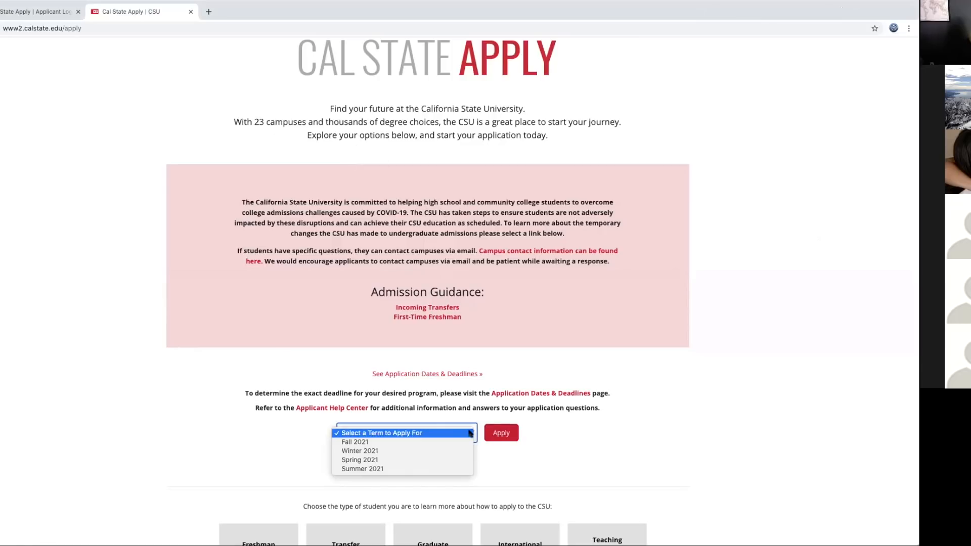
pyautogui.click(419, 442)
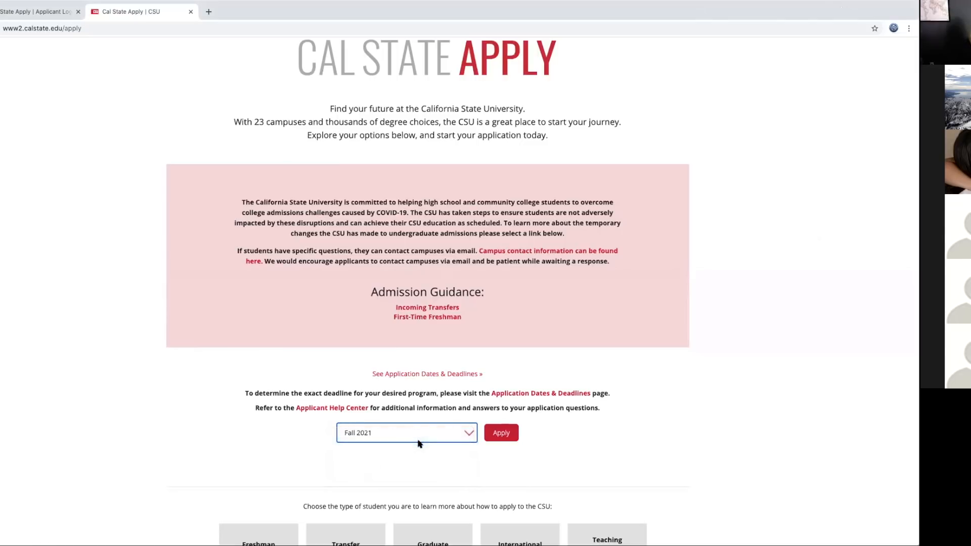
pyautogui.click(502, 434)
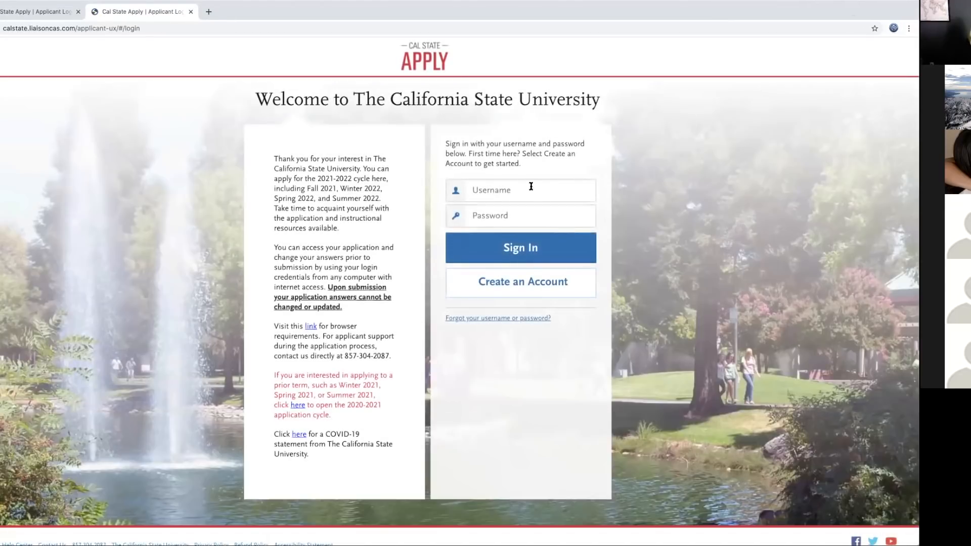
# Step: Sign in with the saved applicant username and password, then open the account menu
pyautogui.click(513, 187)
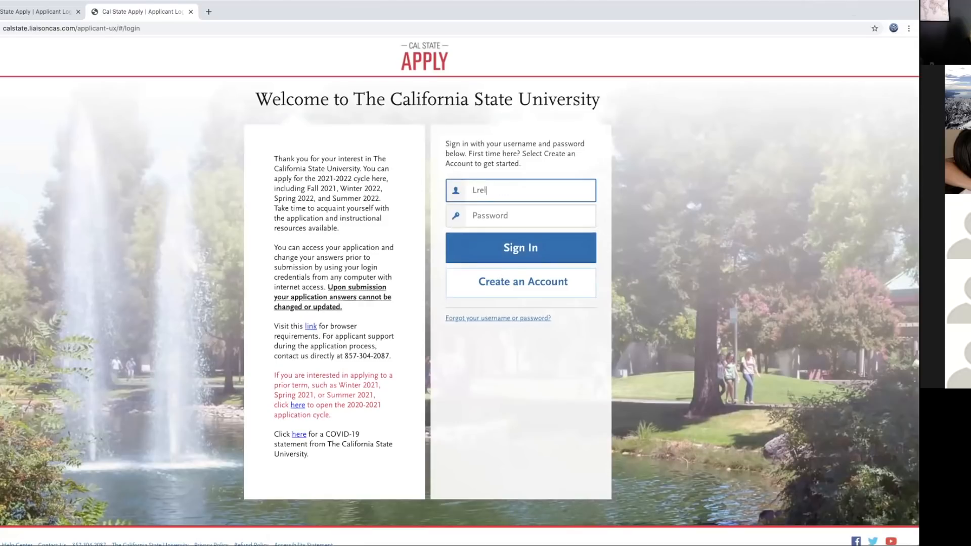
pyautogui.press('Tab')
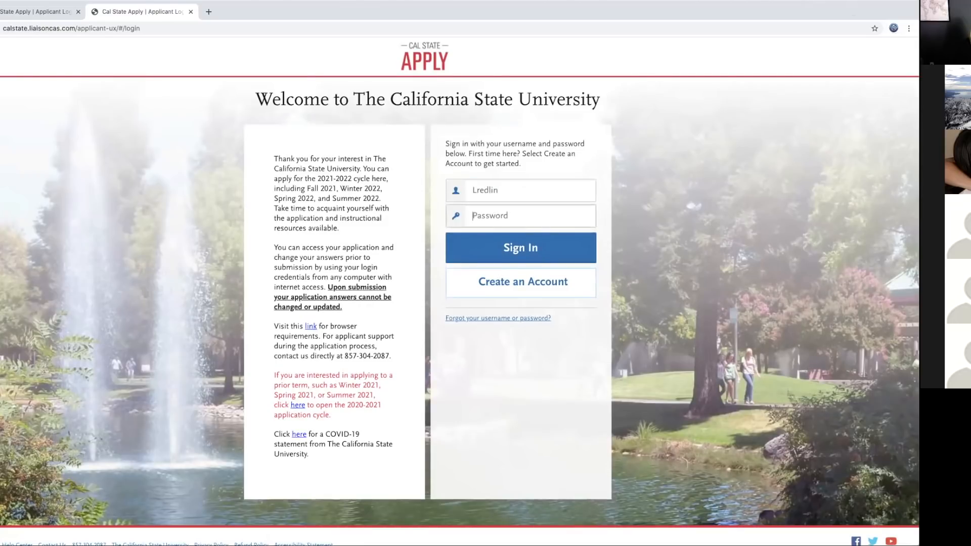
pyautogui.write('••••••••••••')
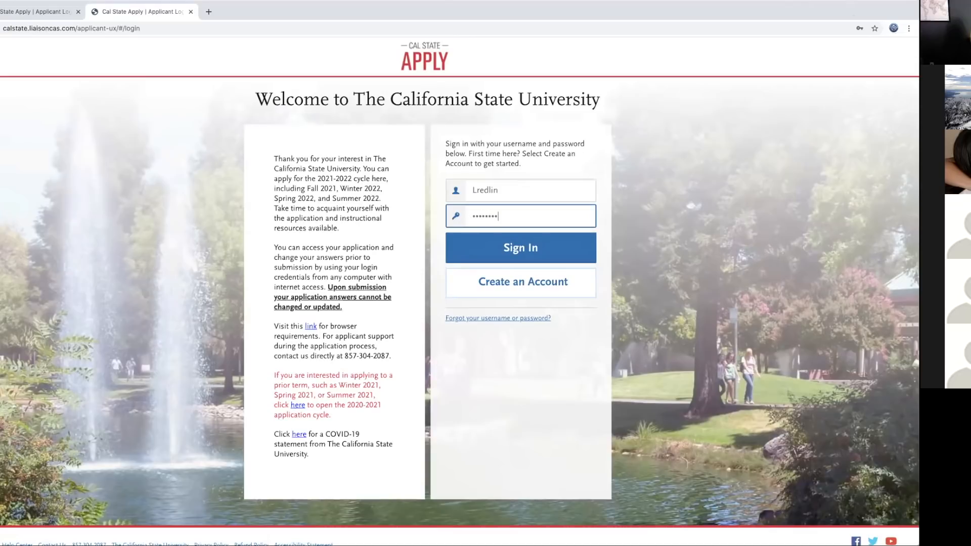
pyautogui.write('•')
pyautogui.click(516, 245)
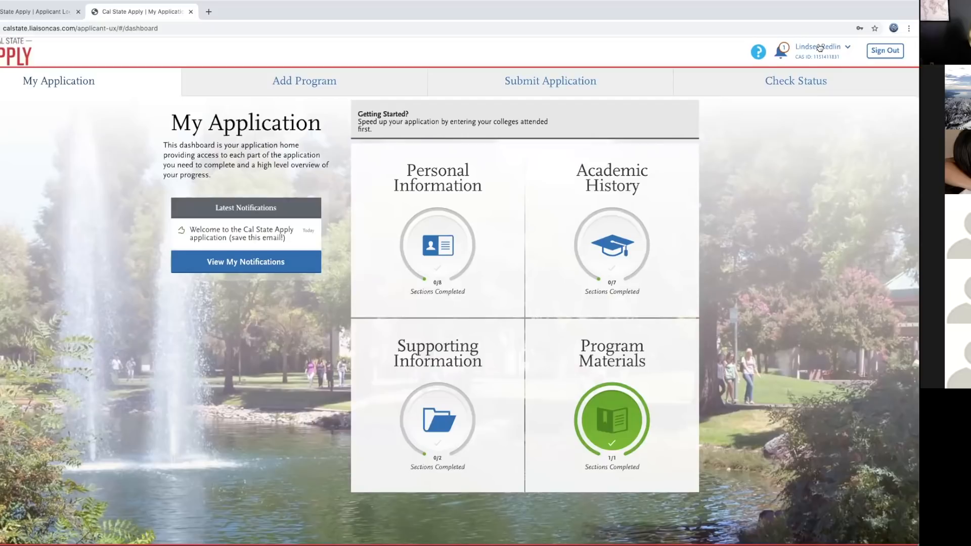
pyautogui.click(819, 47)
pyautogui.click(845, 47)
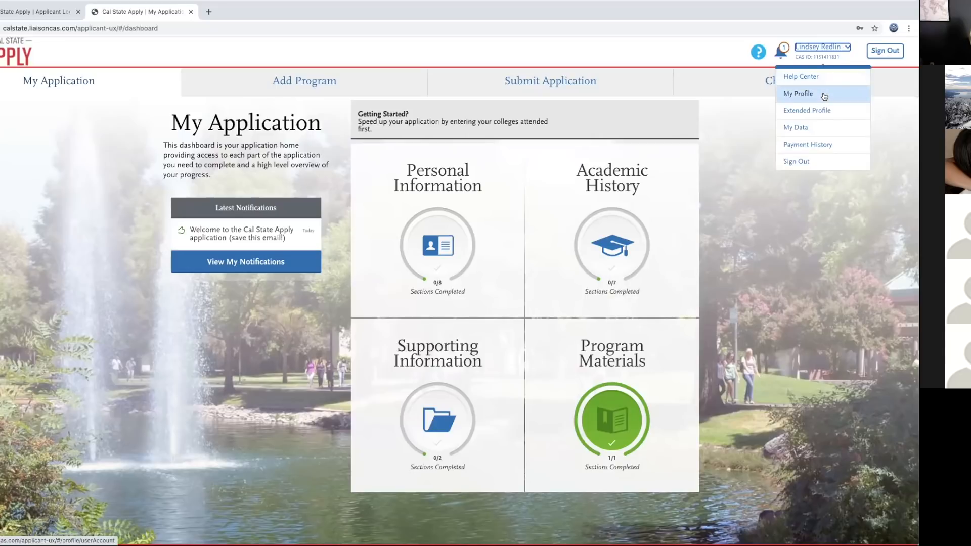
# Step: Review the name, contact and account details on the My Profile page
pyautogui.click(806, 94)
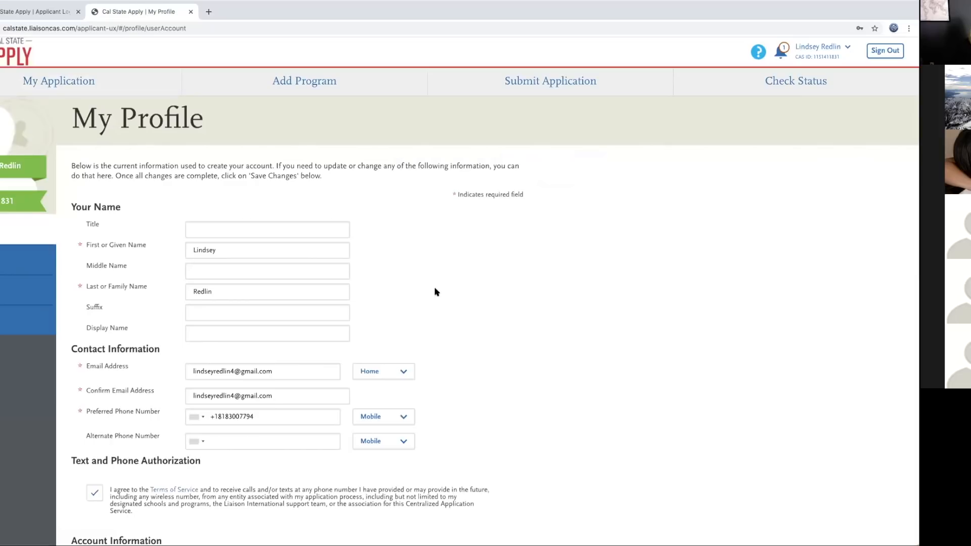
pyautogui.scroll(-1, 434, 292)
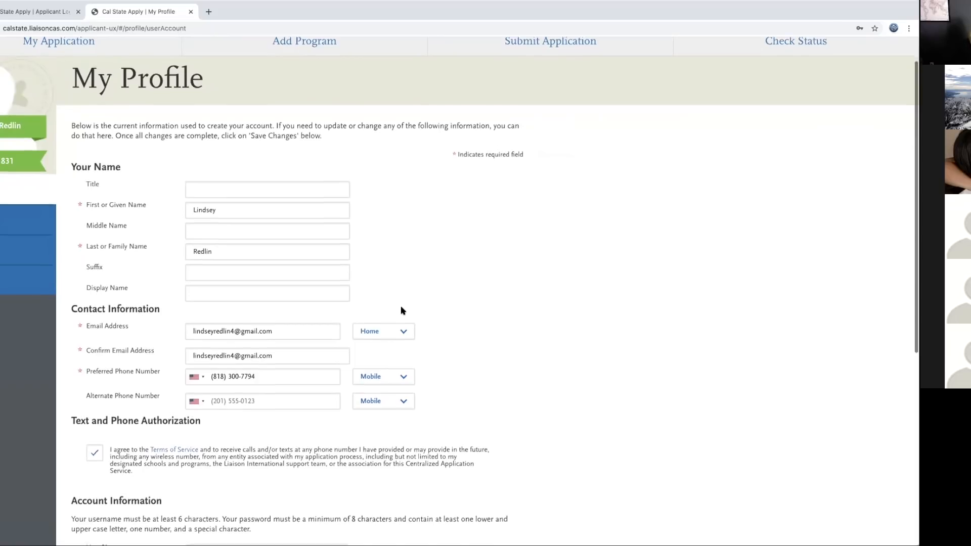
pyautogui.scroll(-3, 403, 311)
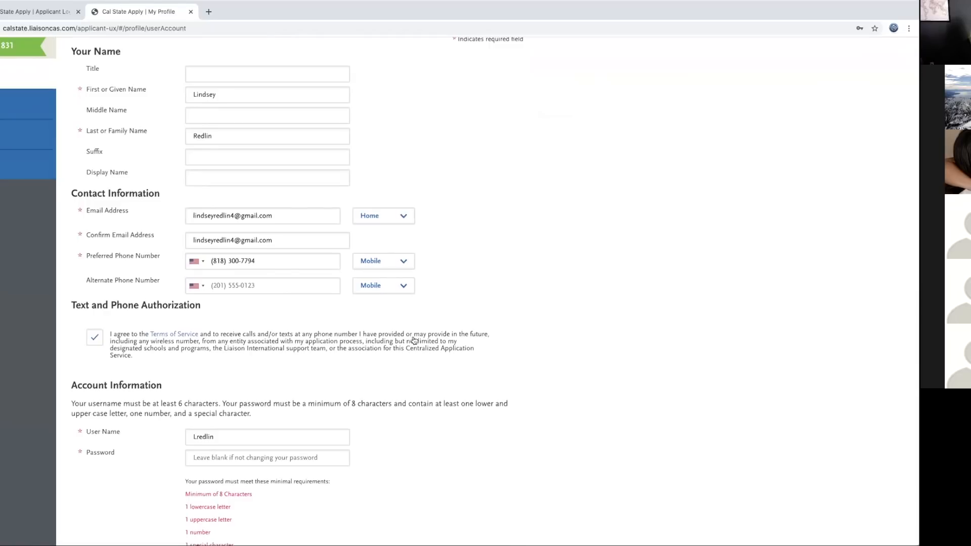
pyautogui.scroll(1, 382, 445)
pyautogui.scroll(-3, 382, 445)
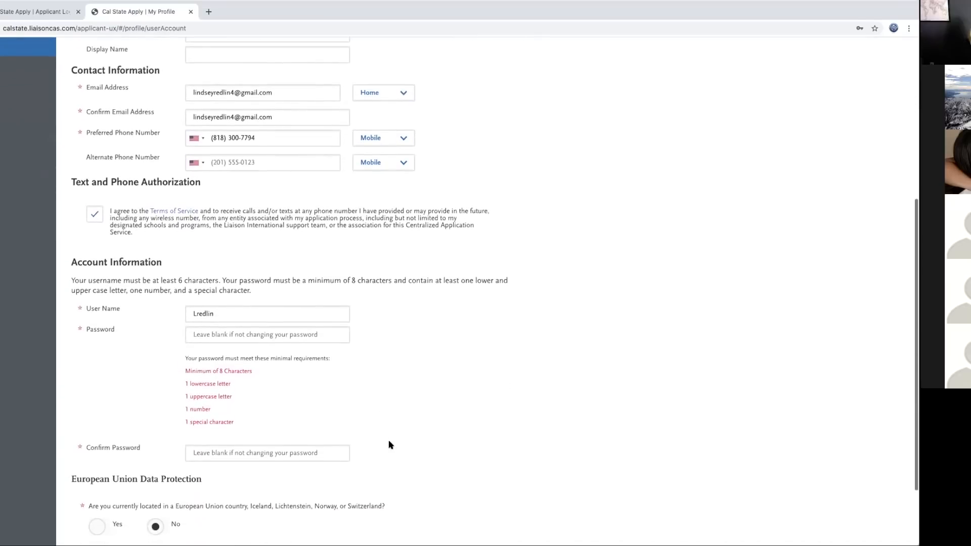
pyautogui.scroll(-2, 390, 445)
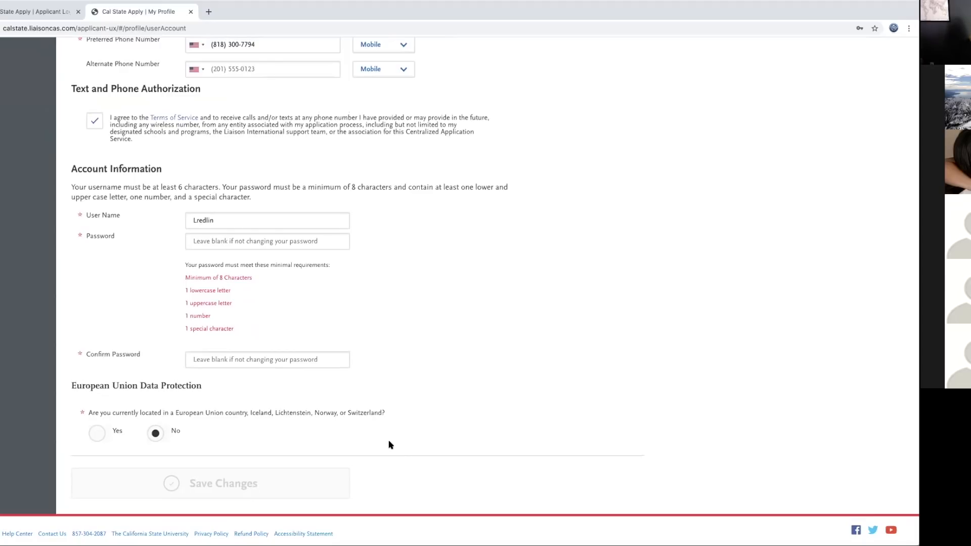
pyautogui.scroll(7, 395, 448)
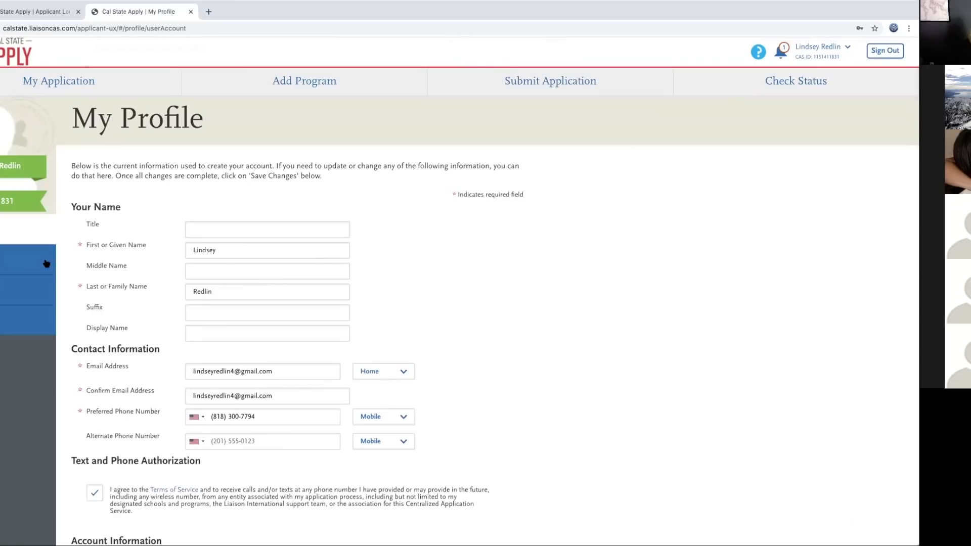
pyautogui.click(28, 259)
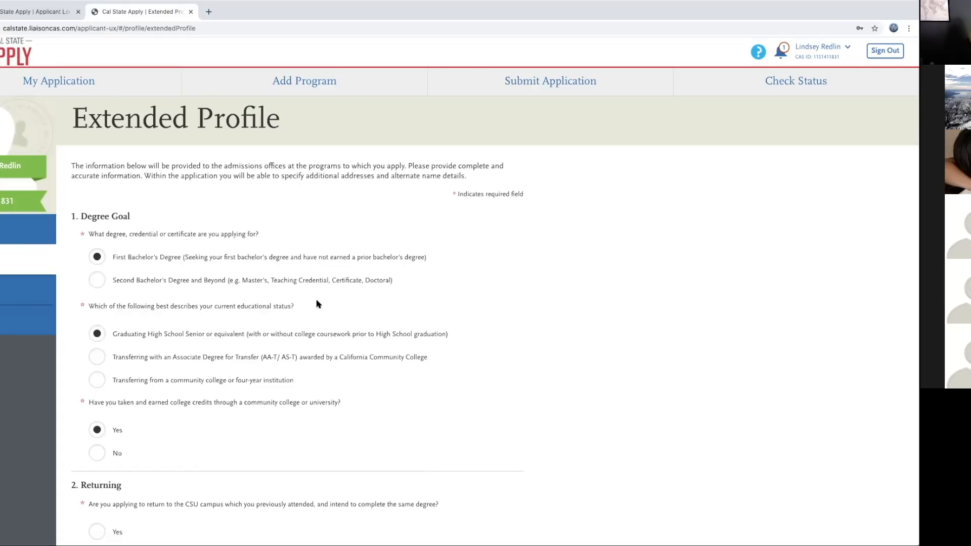
# Step: Read through the Degree Goal, returning, military and residency answers, then go back to the dashboard
pyautogui.scroll(-1, 318, 304)
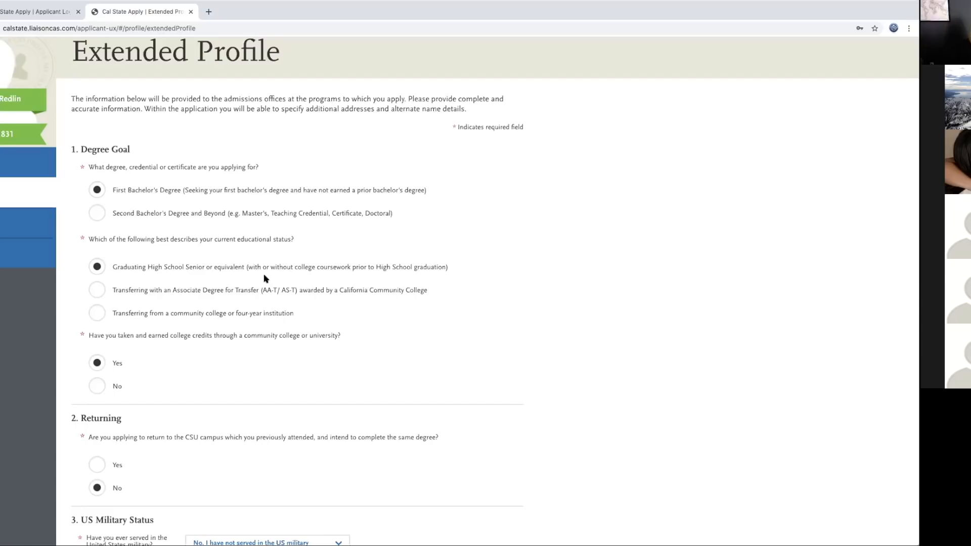
pyautogui.scroll(-1, 242, 333)
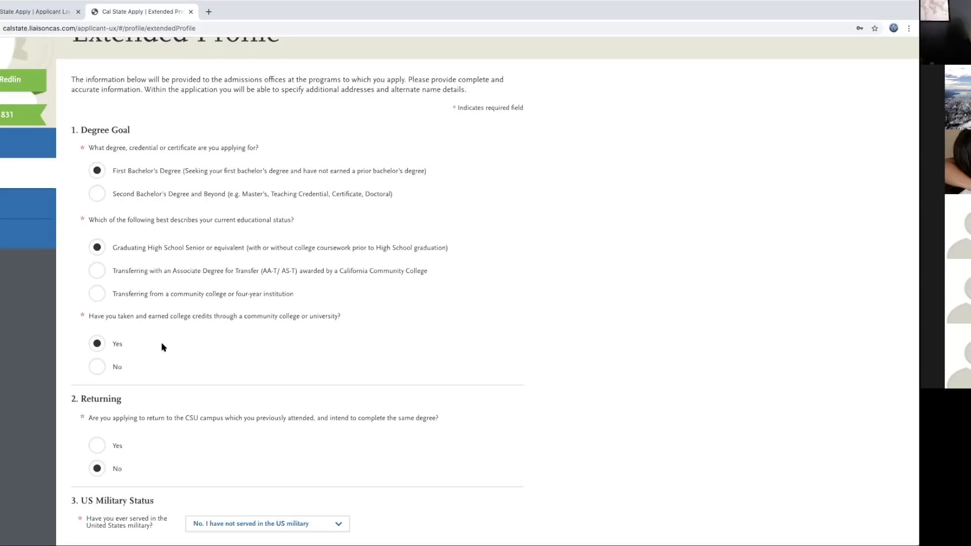
pyautogui.scroll(-2, 162, 347)
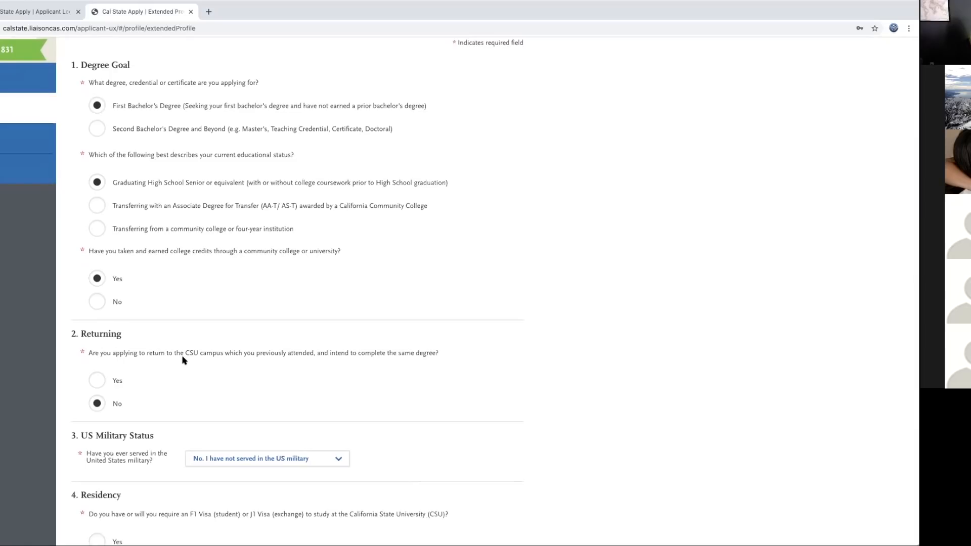
pyautogui.scroll(-4, 183, 360)
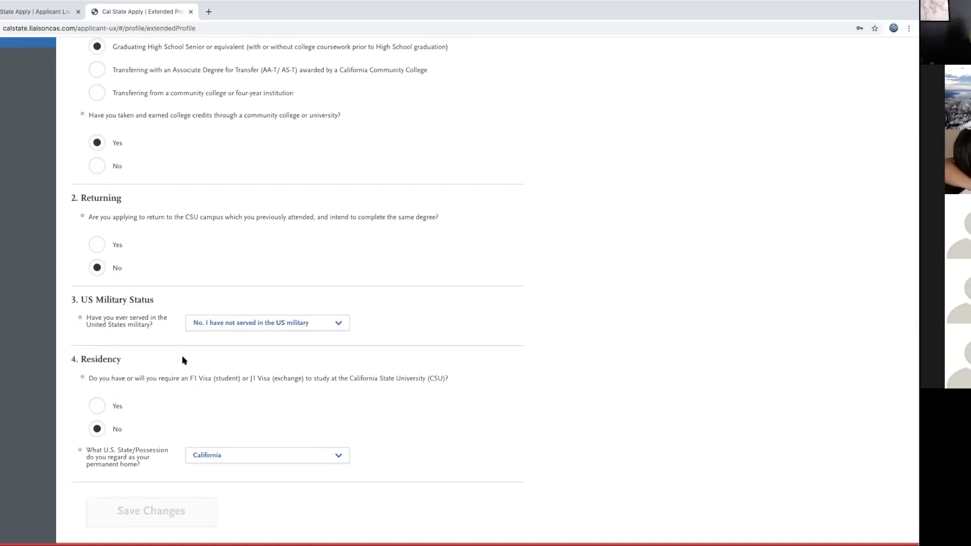
pyautogui.scroll(-1, 183, 359)
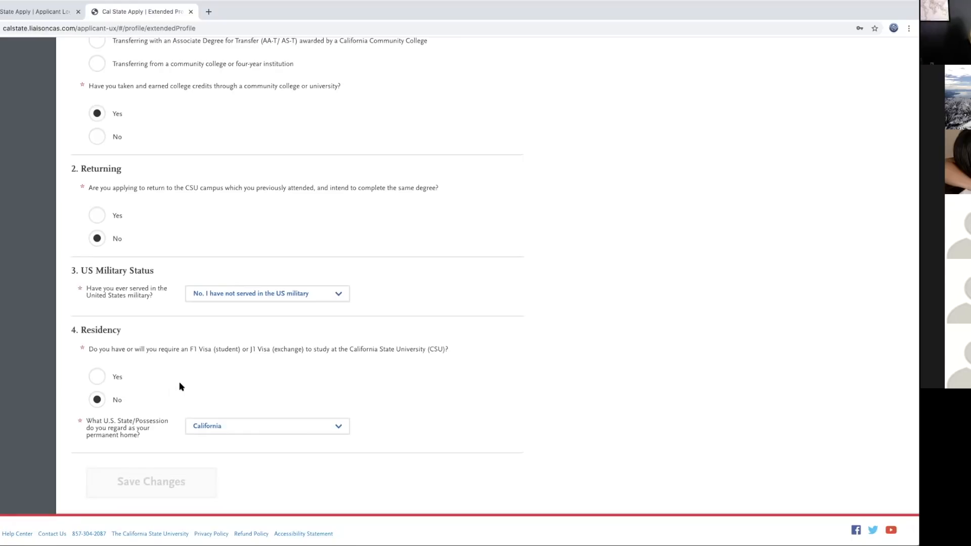
pyautogui.scroll(6, 387, 343)
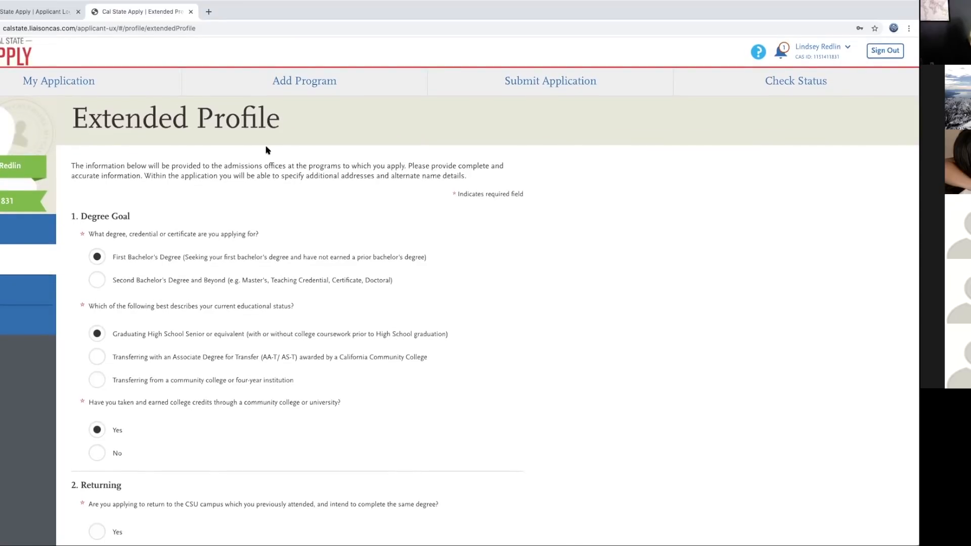
pyautogui.click(37, 87)
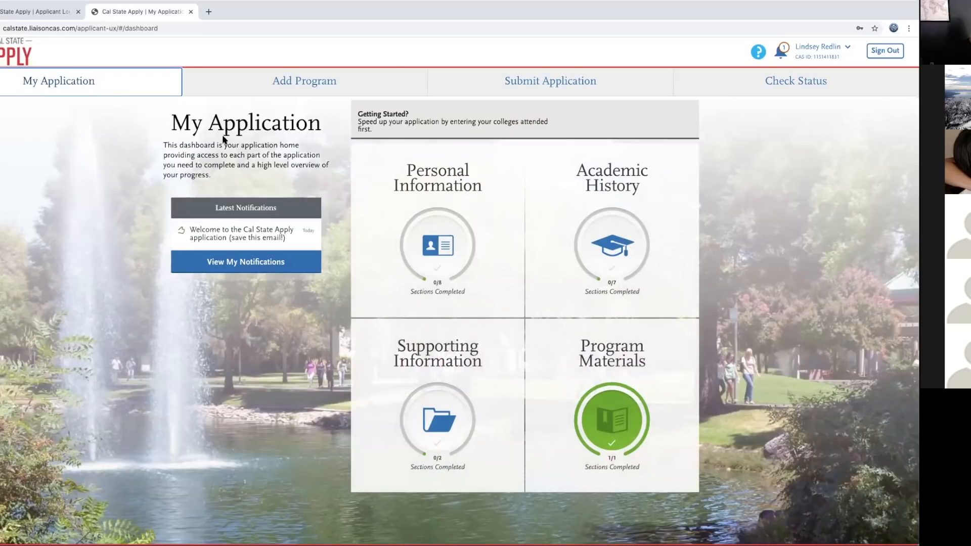
# Step: Open the Add Program page listing available Fall 2021 undergraduate programs
pyautogui.click(296, 81)
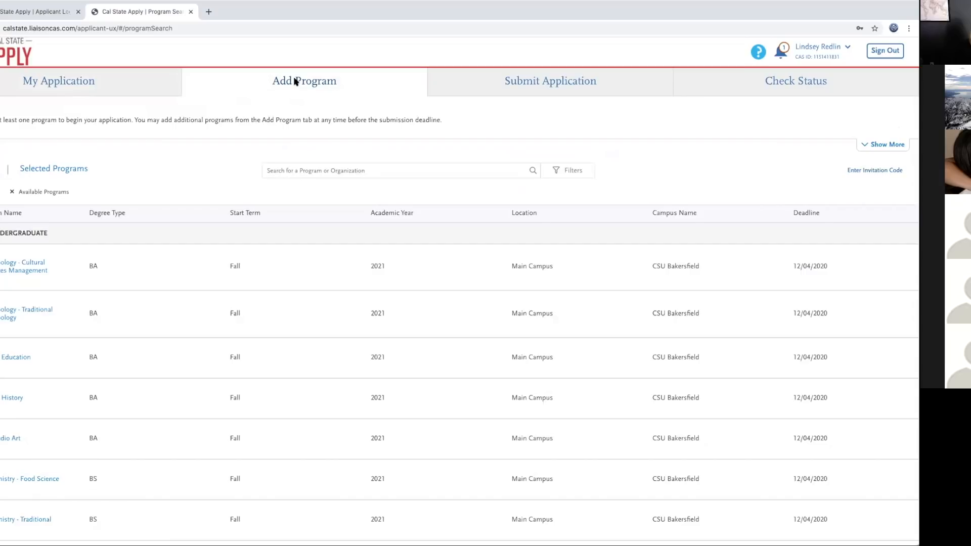
# Step: Search the programs for 'san diego' to list San Diego State's Fall 2021 offerings
pyautogui.click(351, 170)
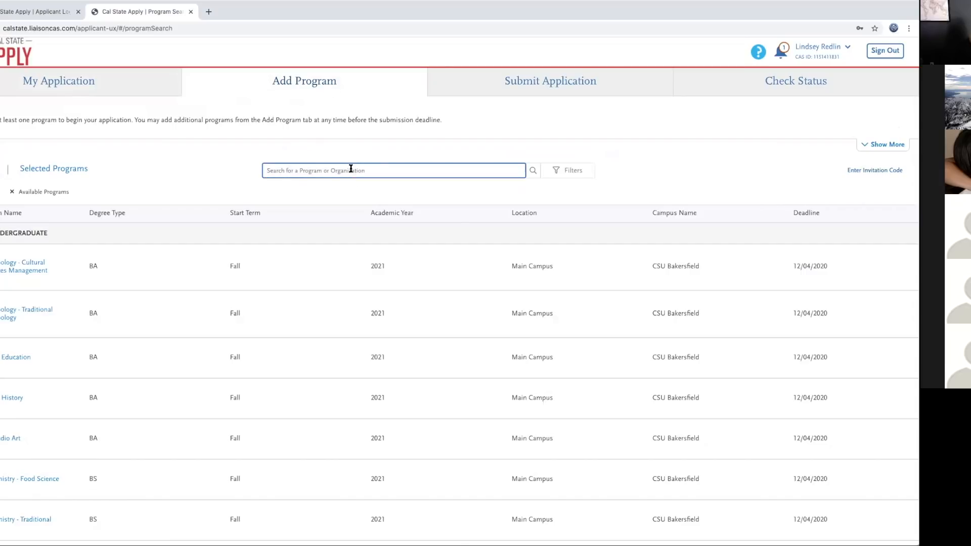
pyautogui.write('san deigo')
pyautogui.press('BackSpace')
pyautogui.press('BackSpace')
pyautogui.press('BackSpace')
pyautogui.press('Return')
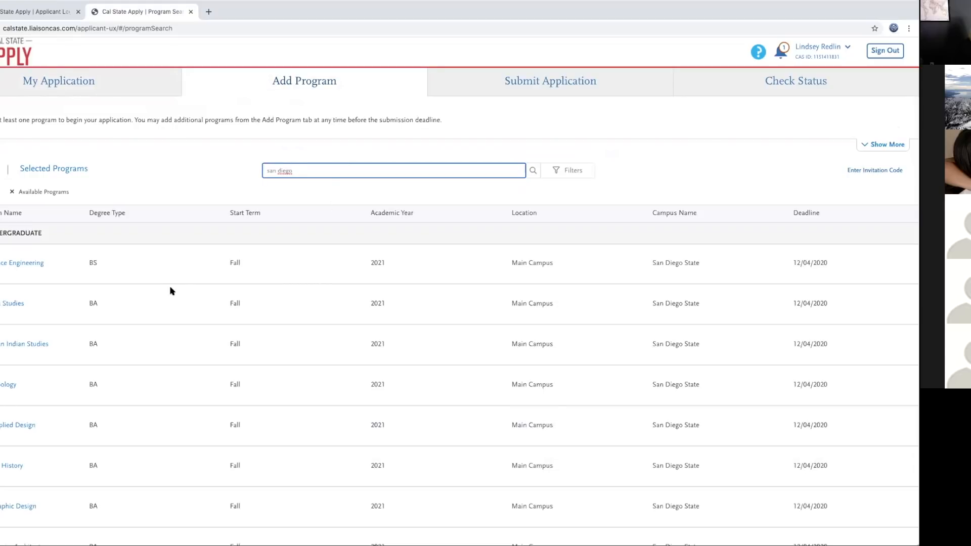
pyautogui.scroll(-2, 108, 298)
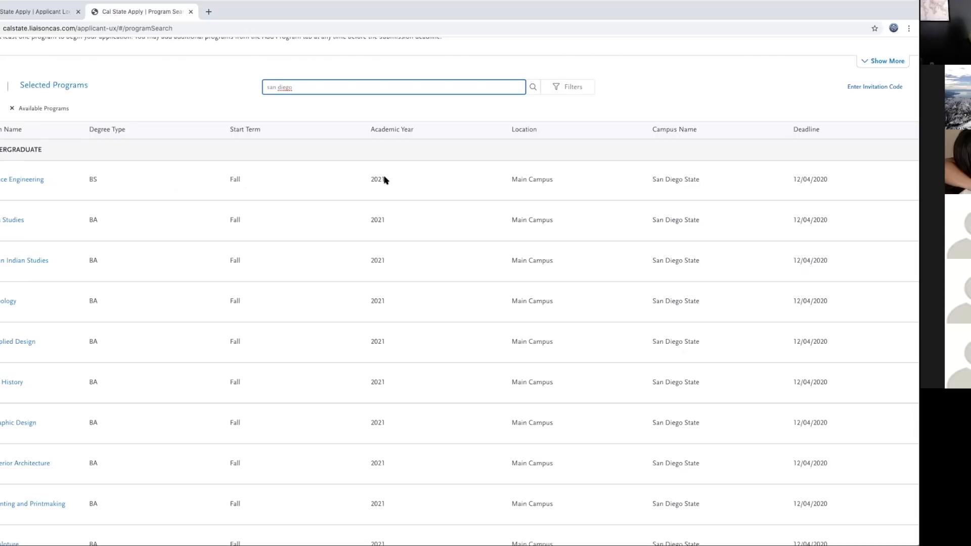
pyautogui.scroll(-5, 385, 180)
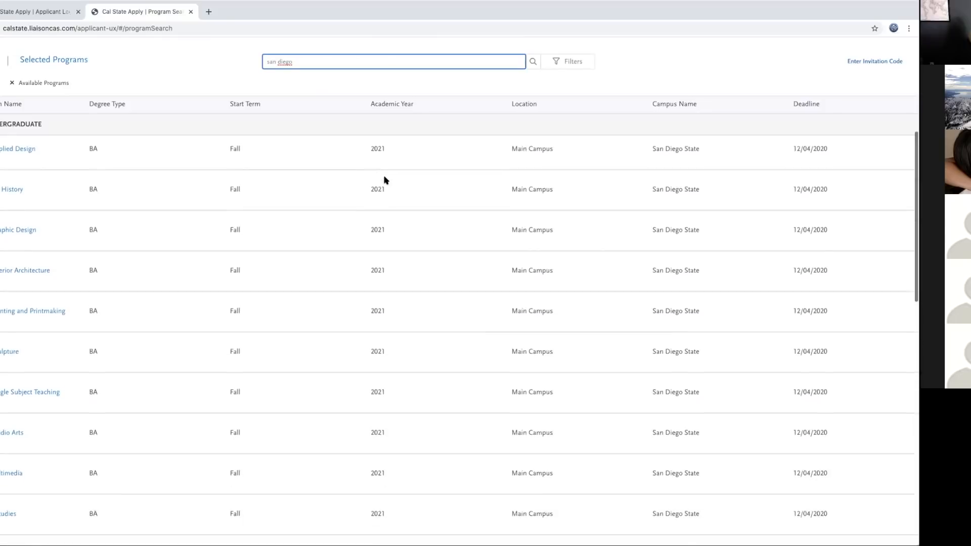
pyautogui.scroll(-1, 385, 180)
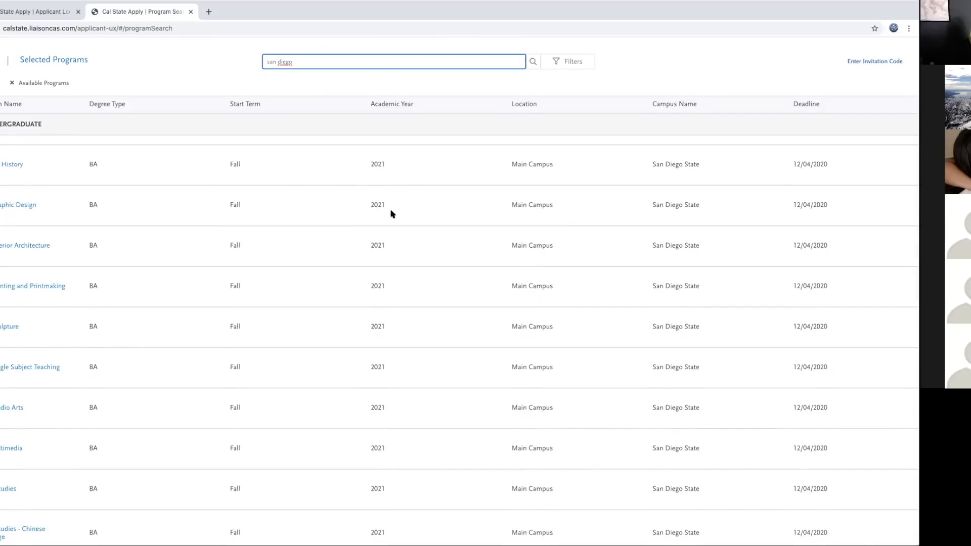
pyautogui.scroll(-4, 373, 300)
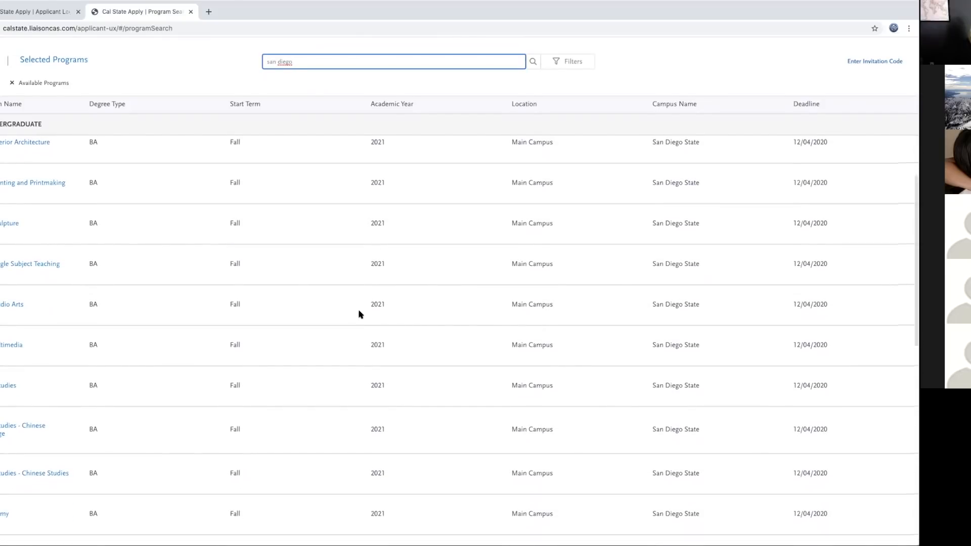
pyautogui.scroll(-3, 360, 314)
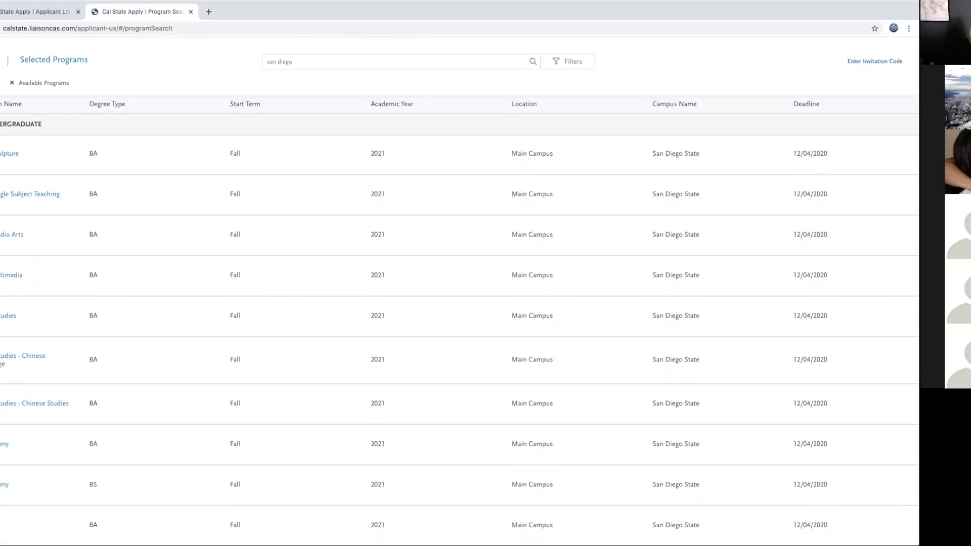
pyautogui.scroll(-15, 516, 408)
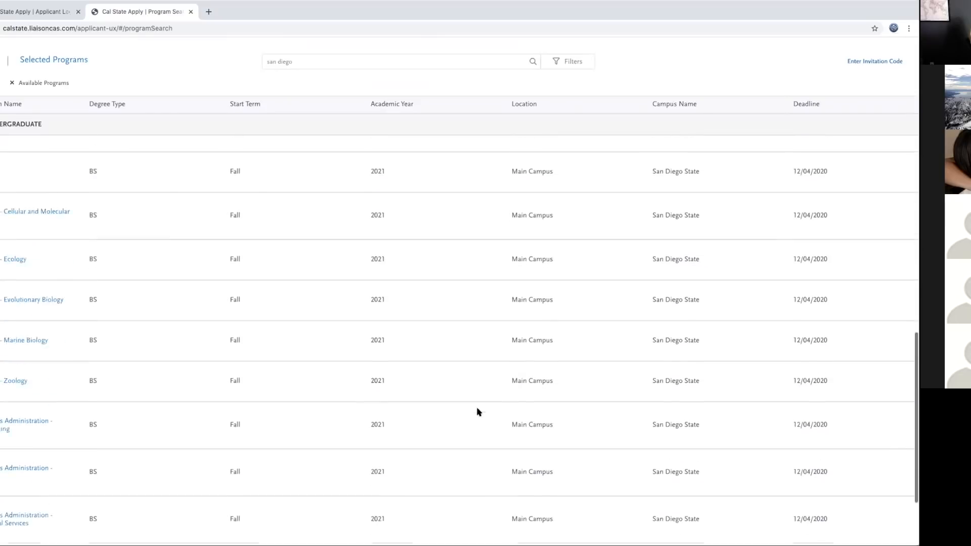
pyautogui.scroll(-10, 478, 411)
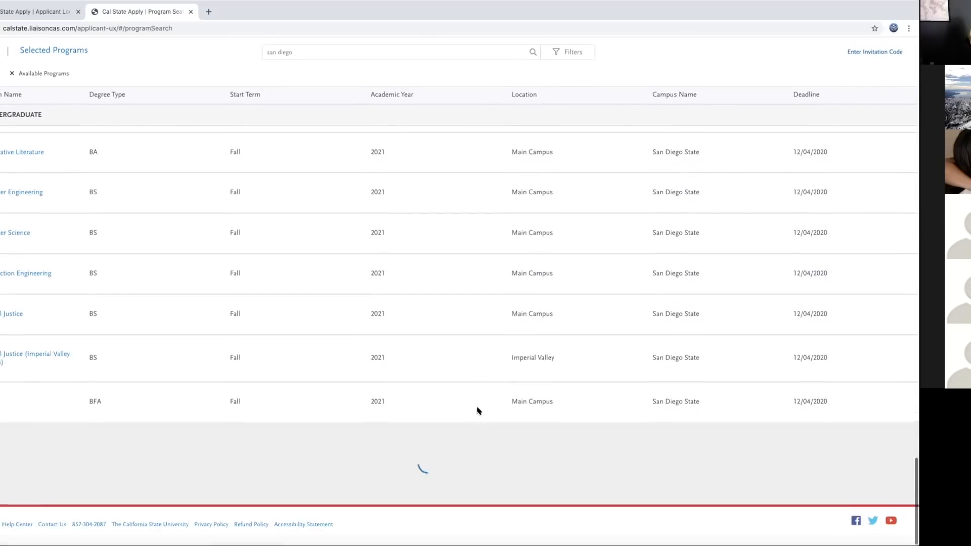
pyautogui.scroll(-10, 451, 425)
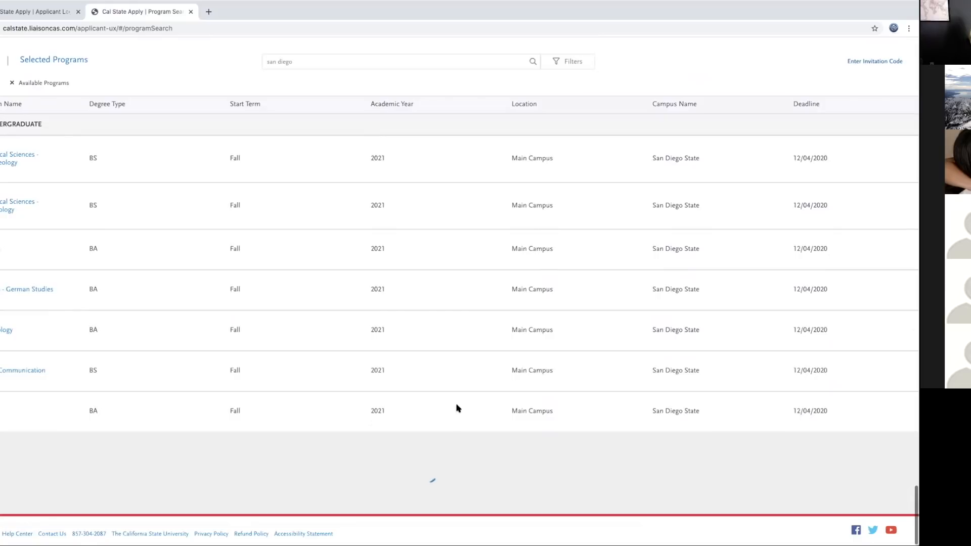
pyautogui.scroll(-10, 448, 464)
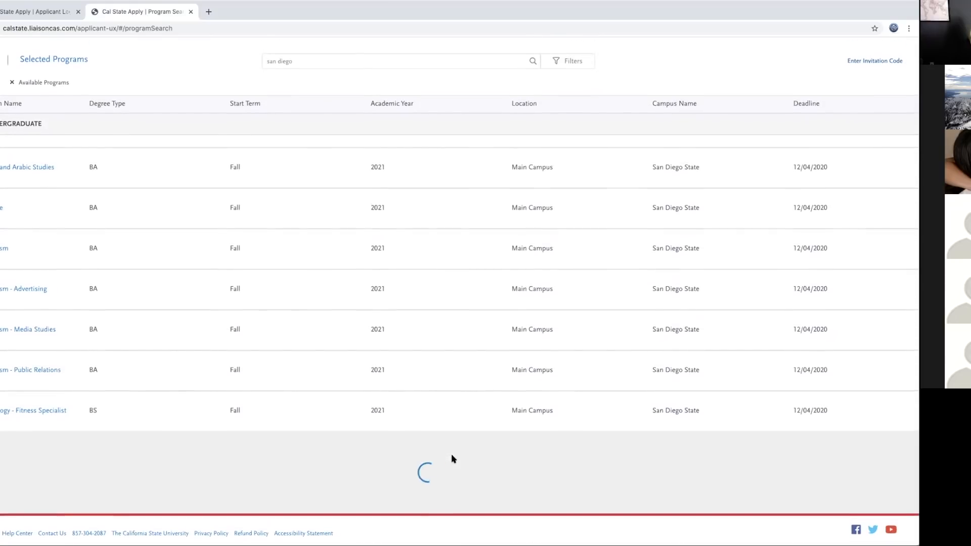
pyautogui.scroll(-1, 453, 458)
pyautogui.scroll(-10, 453, 459)
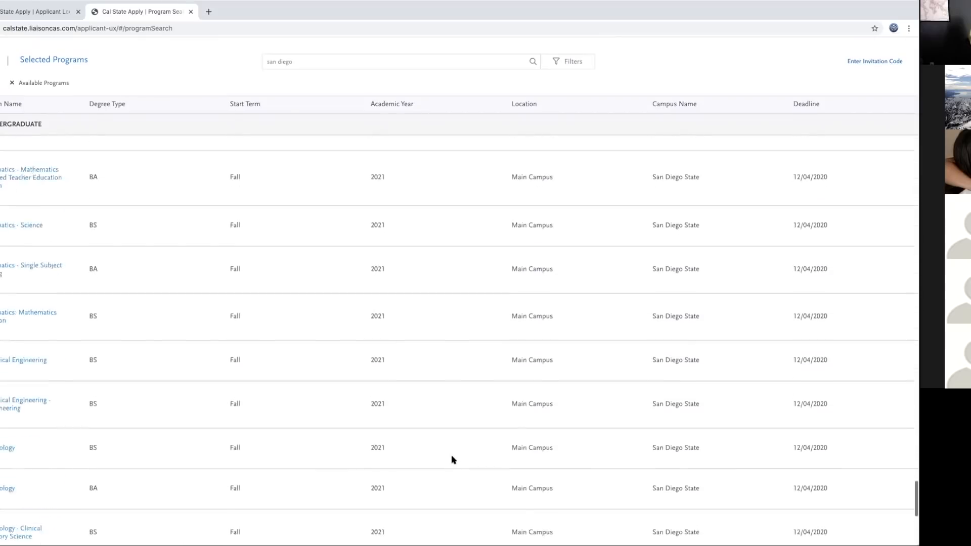
pyautogui.scroll(-5, 453, 459)
pyautogui.scroll(-10, 454, 459)
pyautogui.scroll(-6, 453, 459)
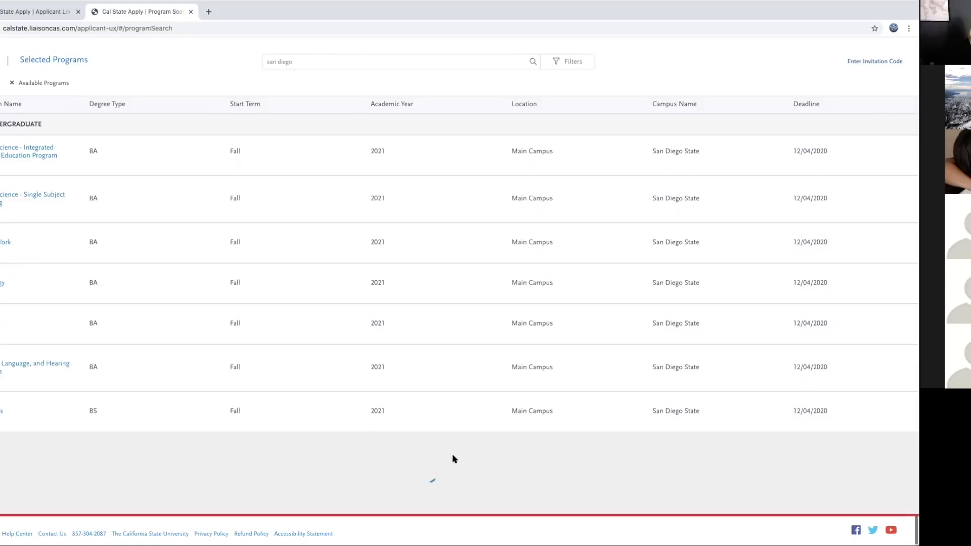
pyautogui.scroll(-8, 453, 459)
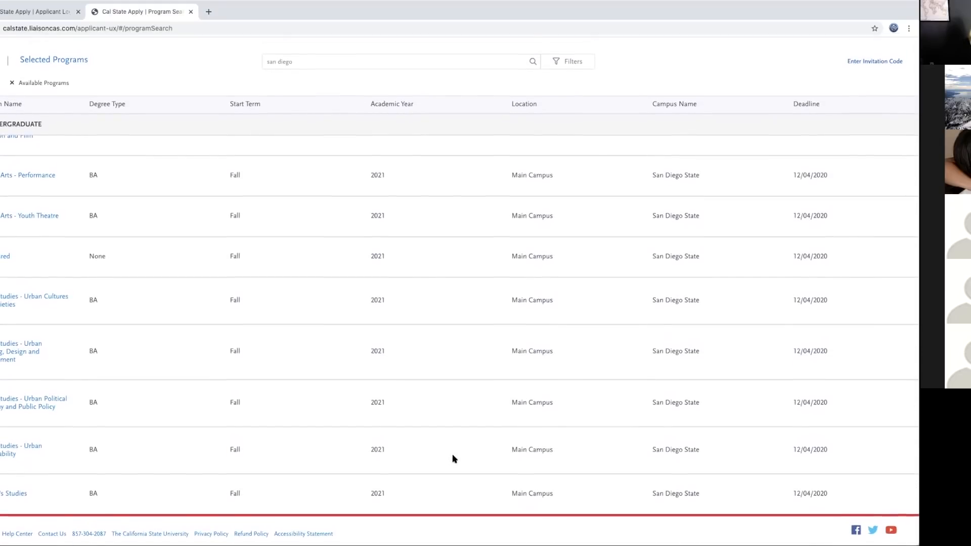
pyautogui.scroll(15, 454, 459)
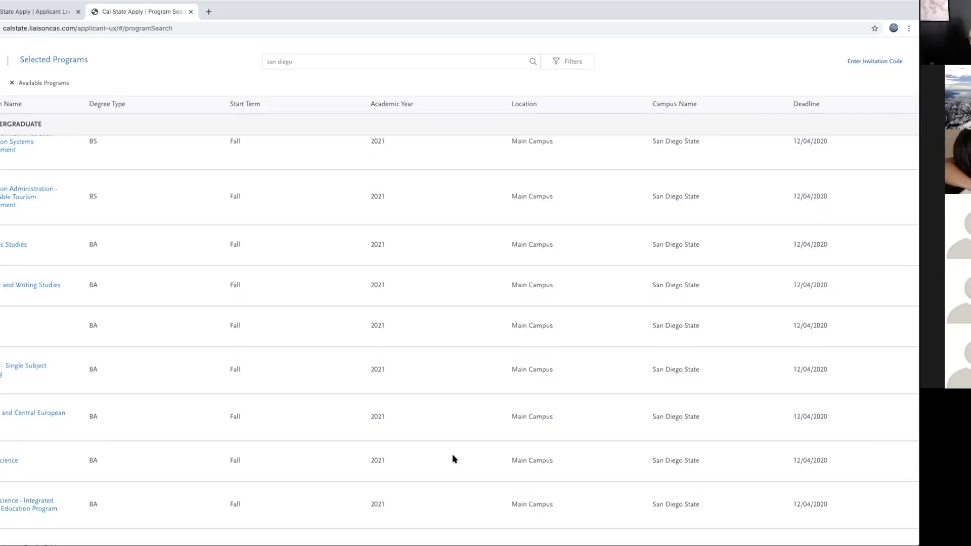
pyautogui.scroll(15, 453, 460)
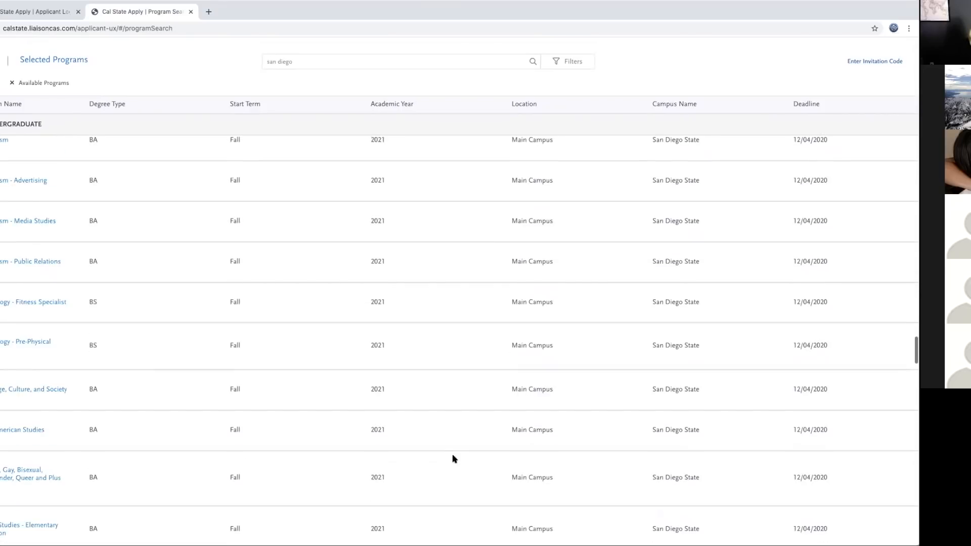
pyautogui.scroll(15, 454, 458)
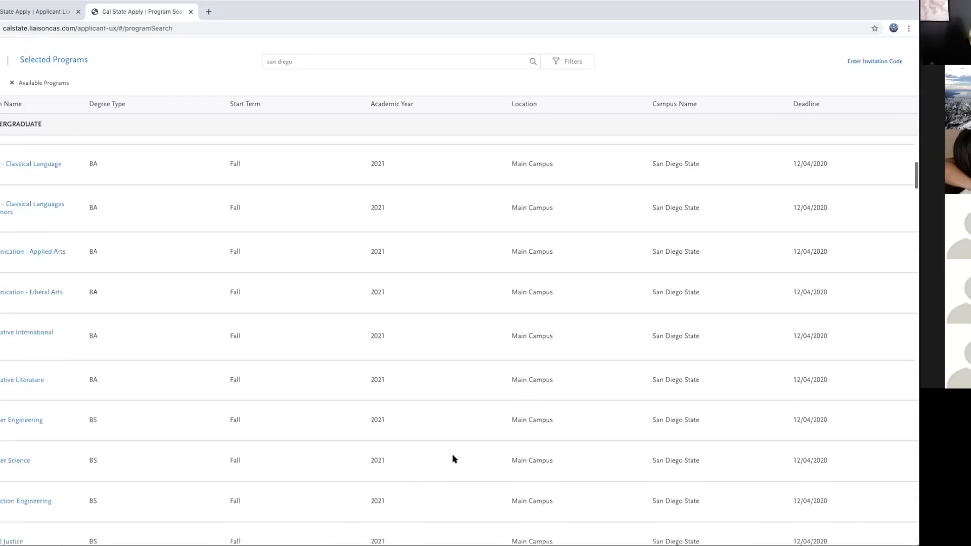
pyautogui.scroll(15, 453, 459)
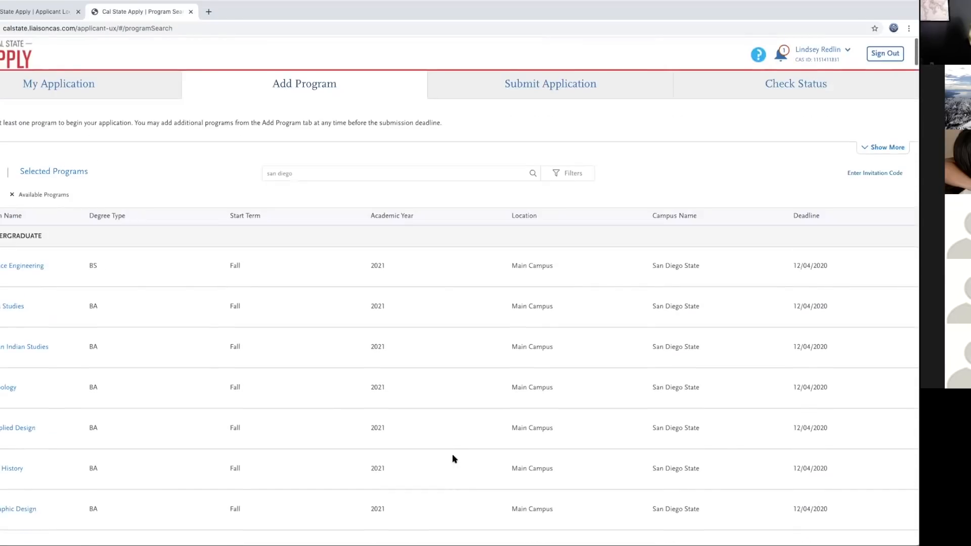
pyautogui.scroll(-10, 453, 459)
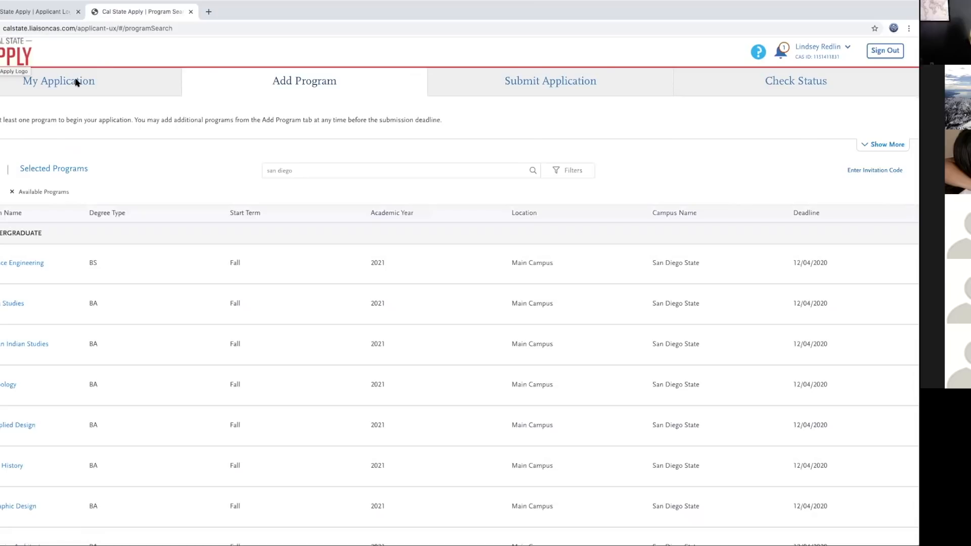
# Step: View Program Materials showing Aerospace Engineering at Long Beach and Astronomy at San Diego
pyautogui.click(60, 83)
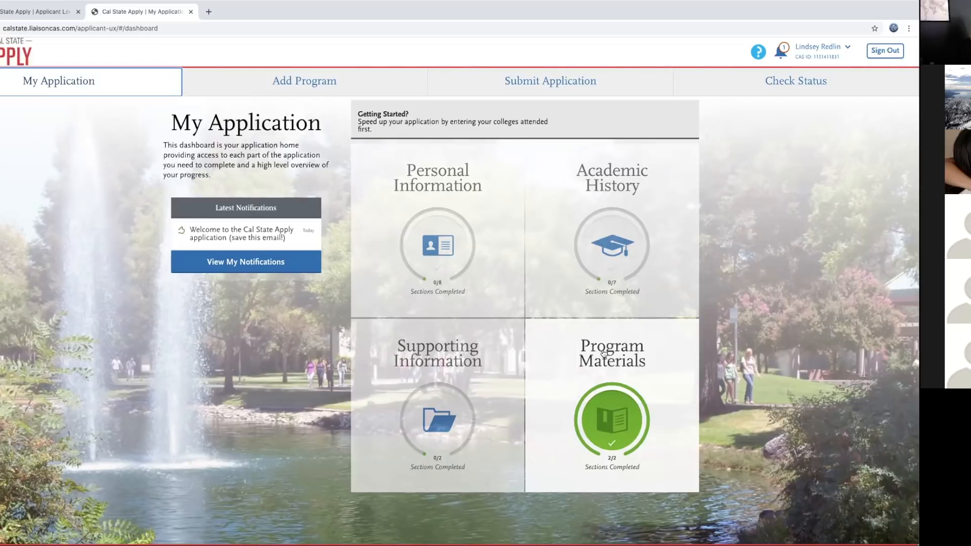
pyautogui.click(604, 353)
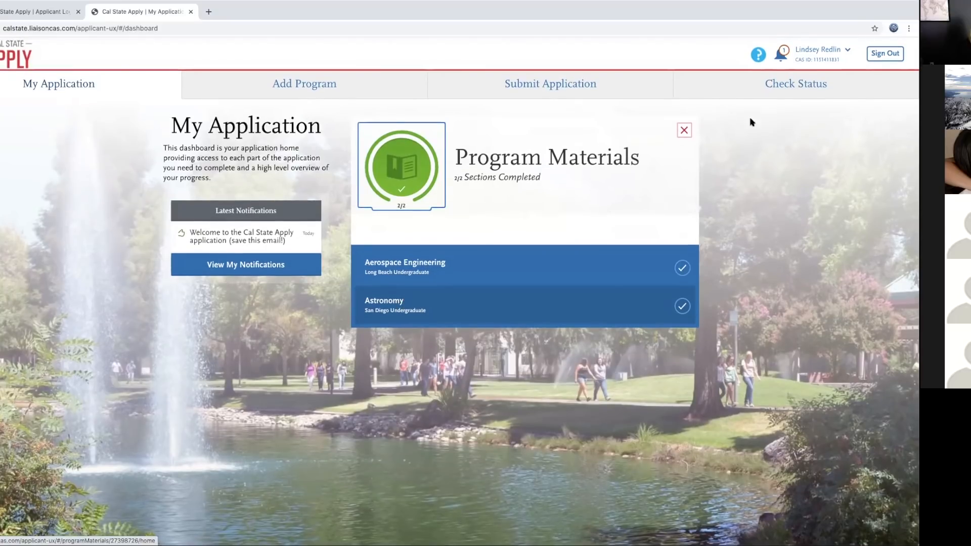
# Step: Close Program Materials and show the eight Personal Information sections
pyautogui.click(684, 127)
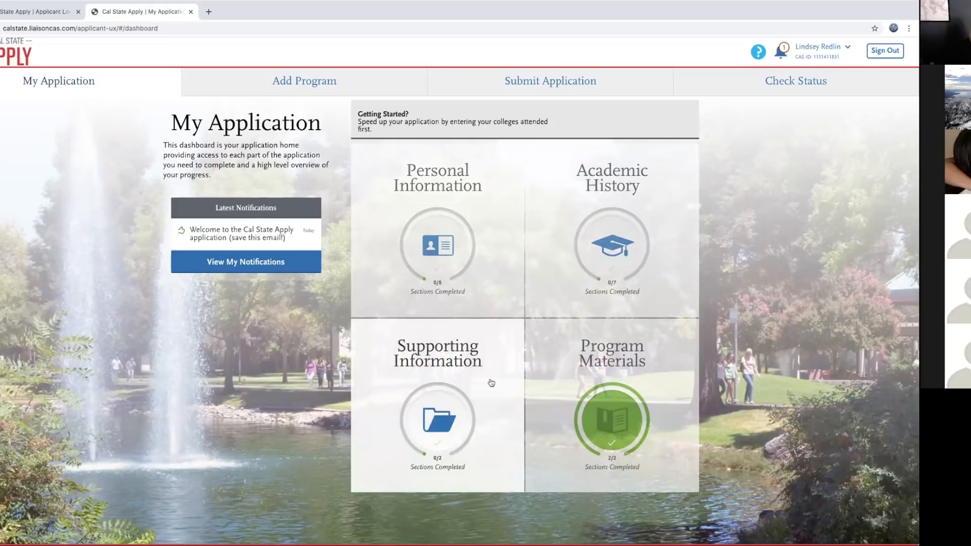
pyautogui.click(434, 186)
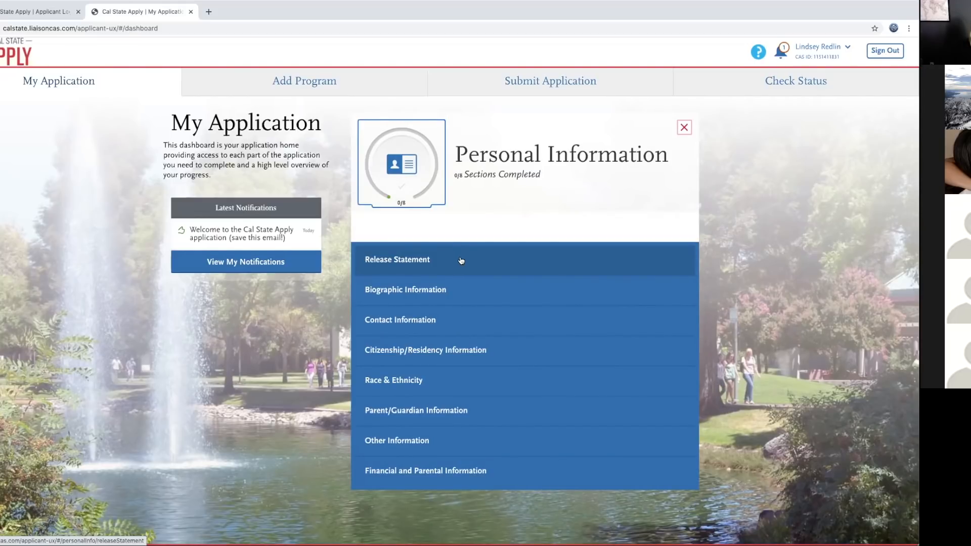
# Step: Certify accuracy, release CAASPP results and acknowledge contact release in the Release Statement, then save
pyautogui.click(475, 260)
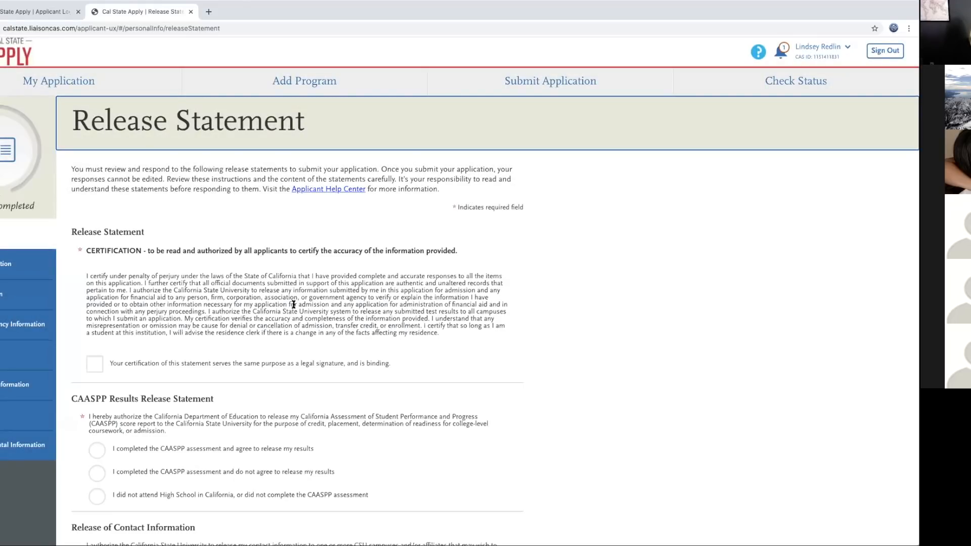
pyautogui.scroll(-2, 347, 330)
pyautogui.scroll(-1, 347, 330)
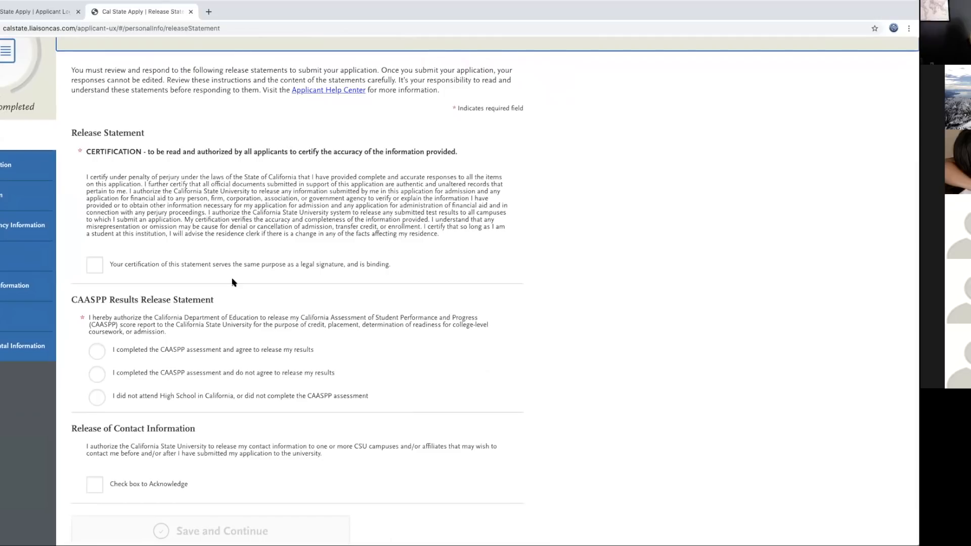
pyautogui.click(98, 267)
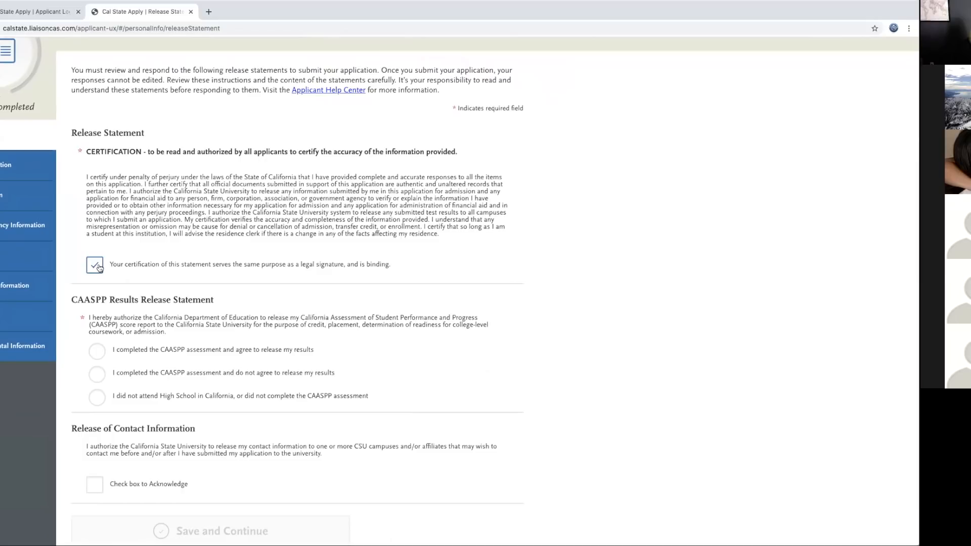
pyautogui.scroll(-1, 263, 373)
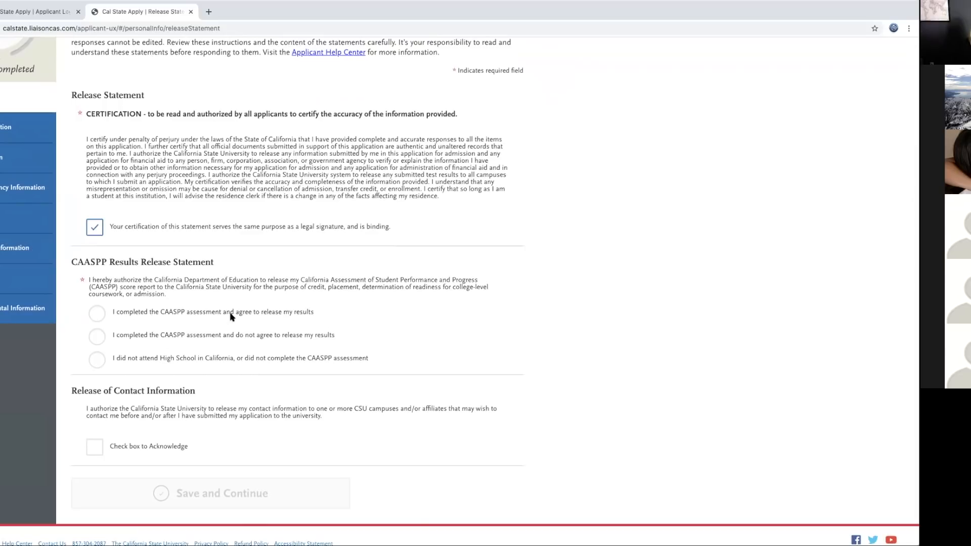
pyautogui.click(109, 317)
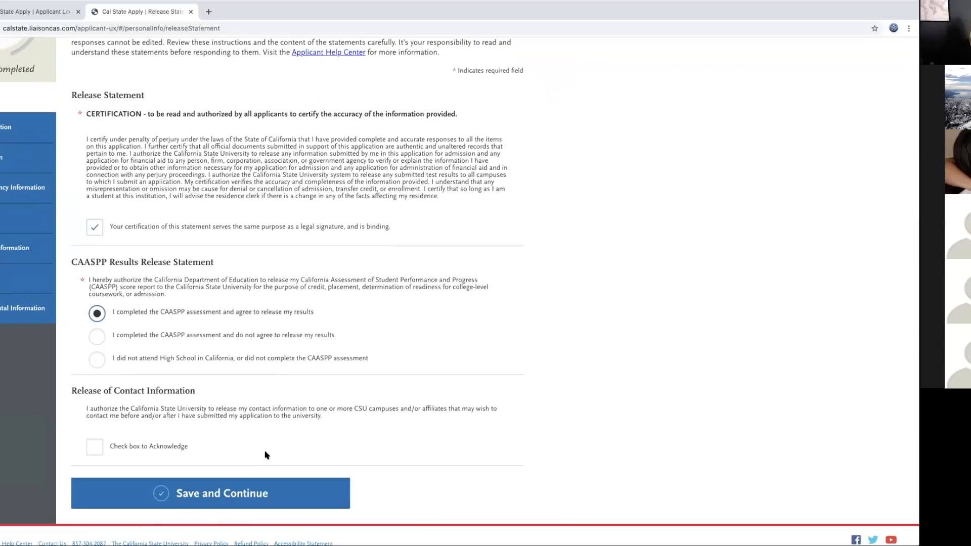
pyautogui.click(95, 447)
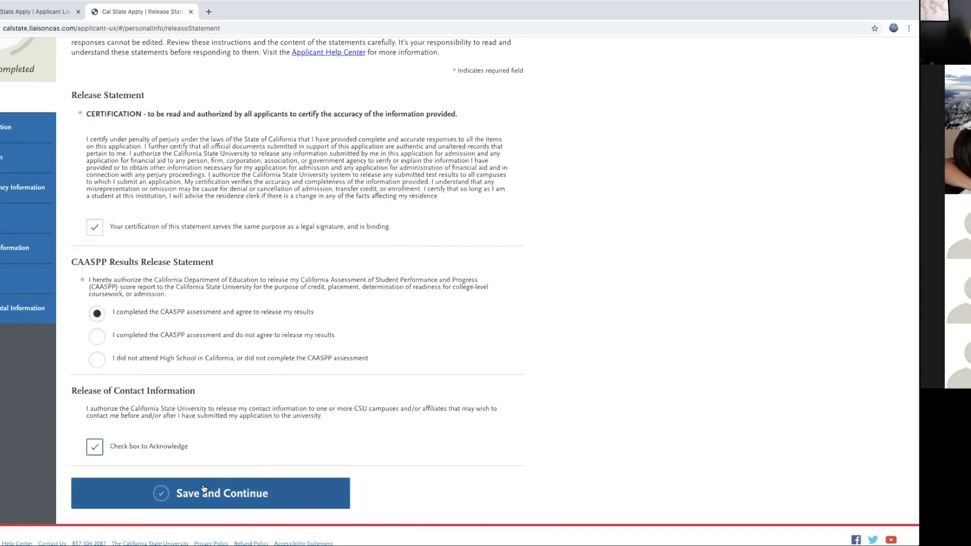
pyautogui.click(203, 488)
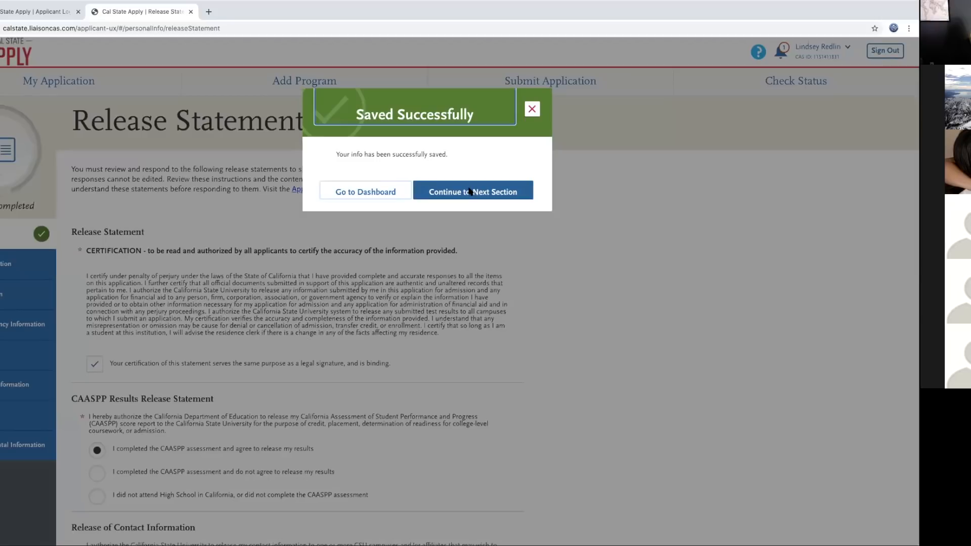
pyautogui.click(470, 191)
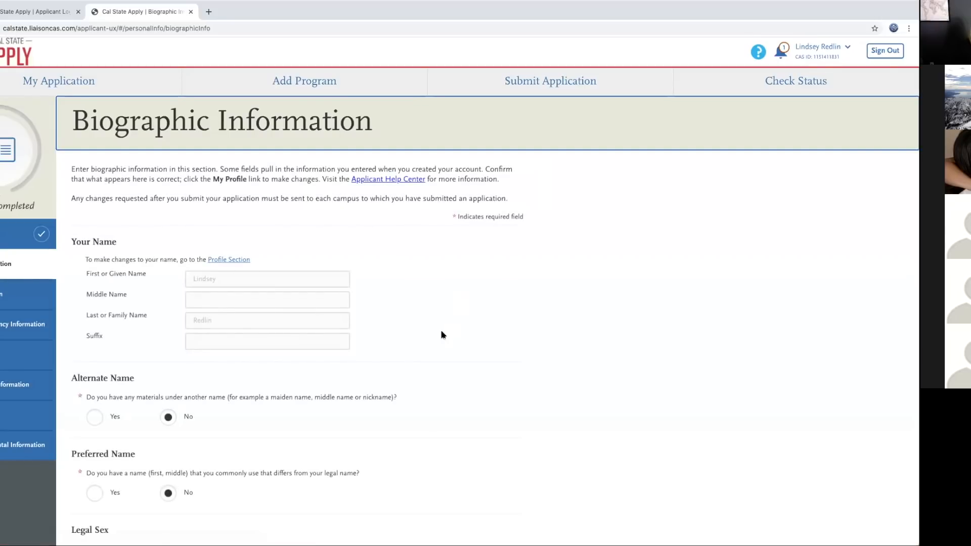
# Step: Scroll through the Biographic Information name, legal sex and birth information questions
pyautogui.scroll(-1, 442, 335)
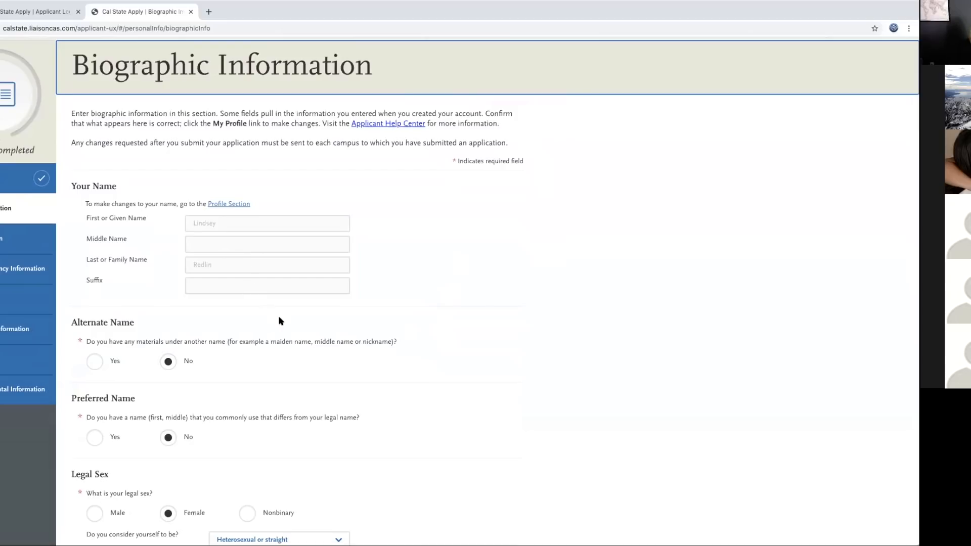
pyautogui.scroll(-1, 279, 319)
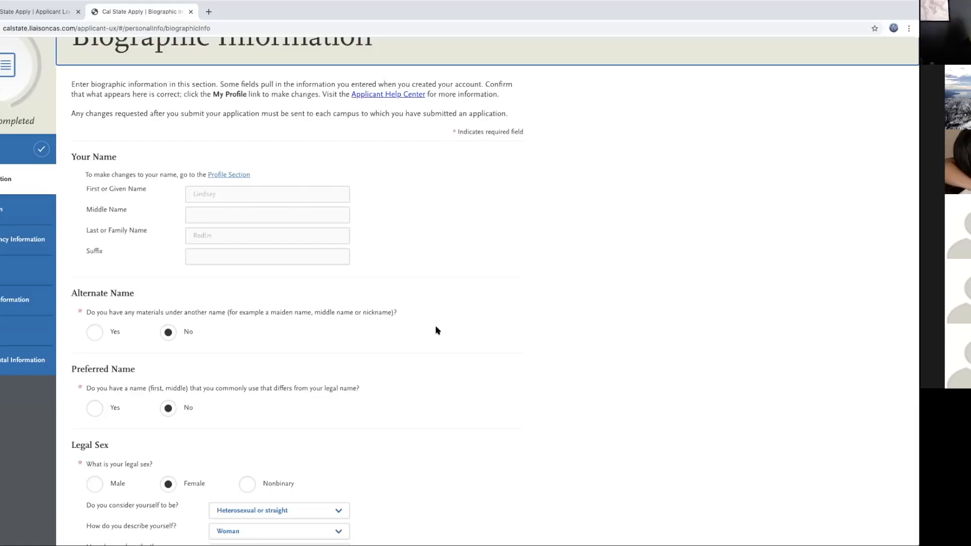
pyautogui.scroll(-3, 418, 347)
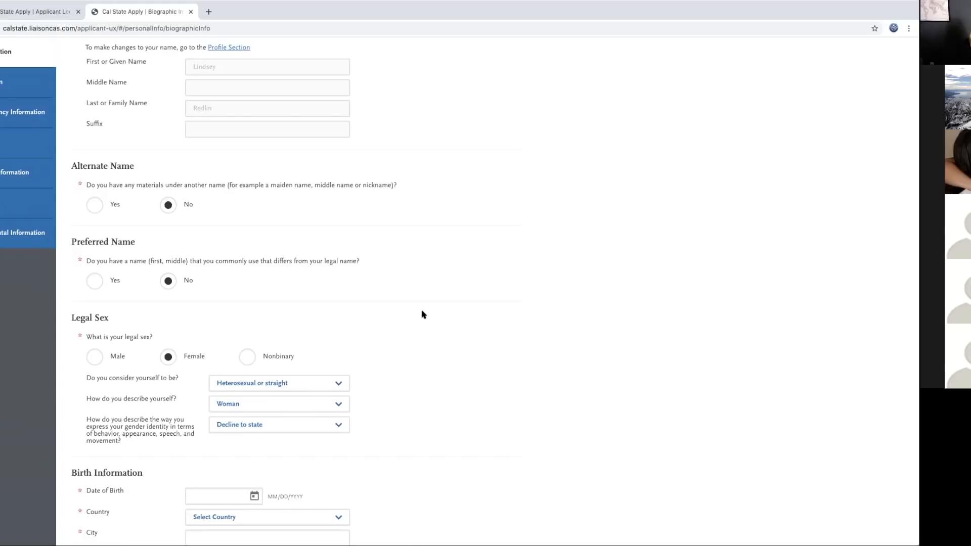
pyautogui.scroll(-1, 424, 313)
pyautogui.scroll(-5, 424, 314)
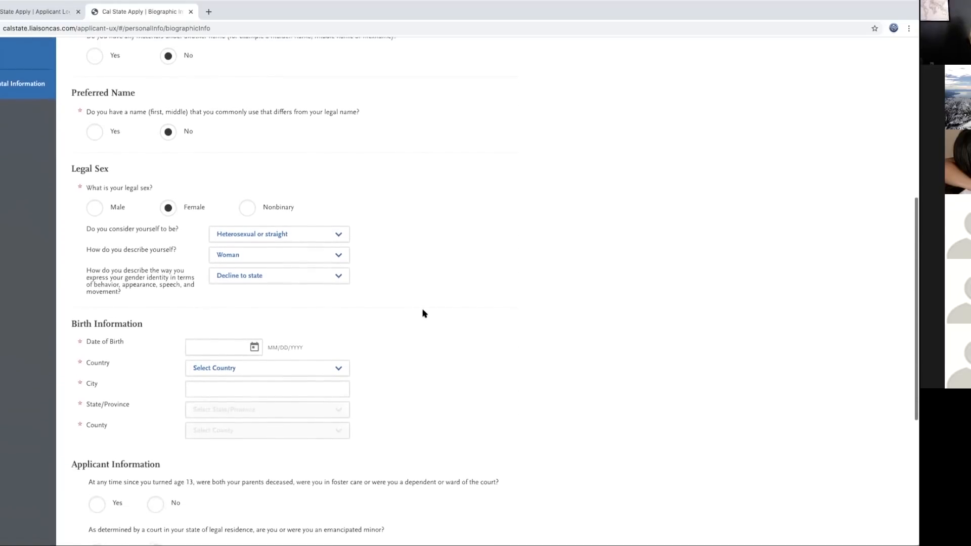
pyautogui.scroll(-1, 424, 314)
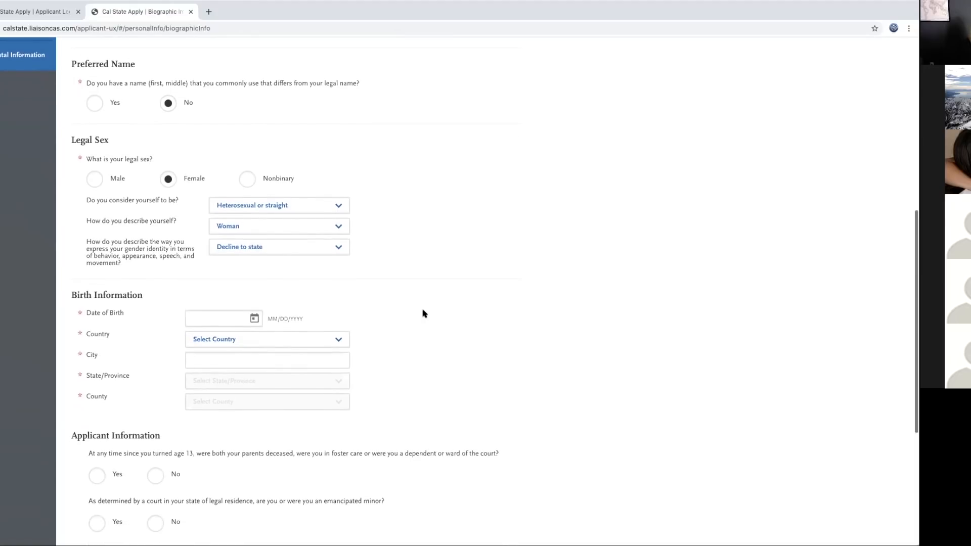
# Step: Set the date of birth to 01/01/2002 using the calendar
pyautogui.click(253, 317)
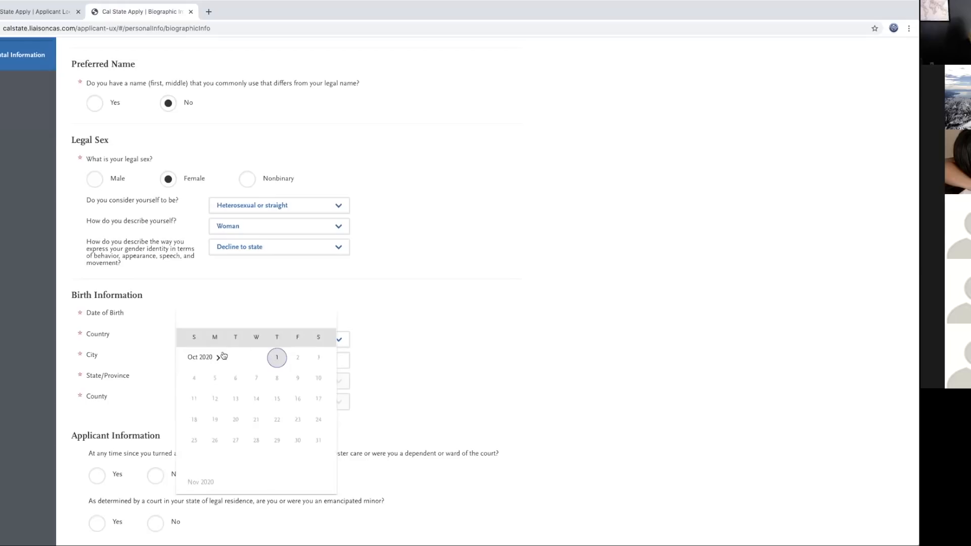
pyautogui.click(203, 357)
pyautogui.scroll(10, 215, 389)
pyautogui.scroll(10, 216, 387)
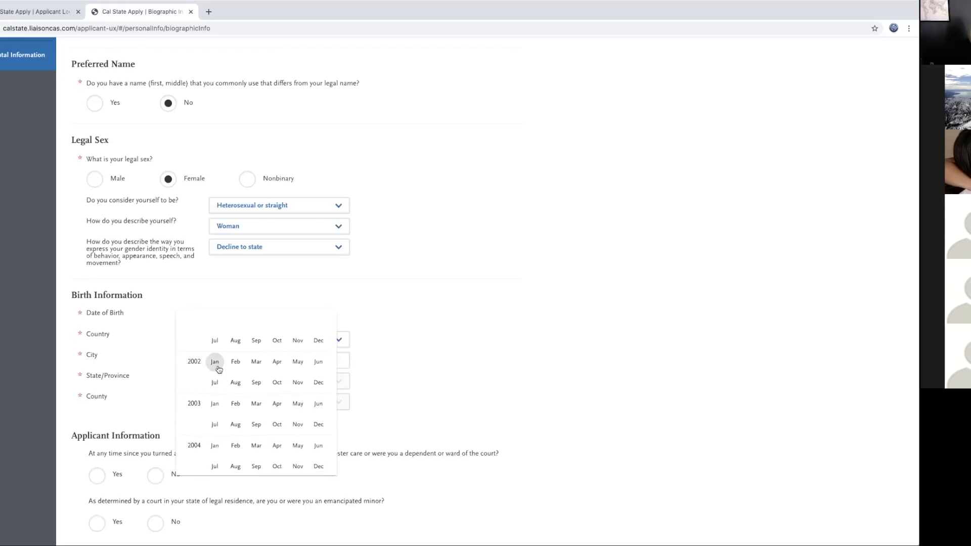
pyautogui.click(215, 361)
pyautogui.click(235, 378)
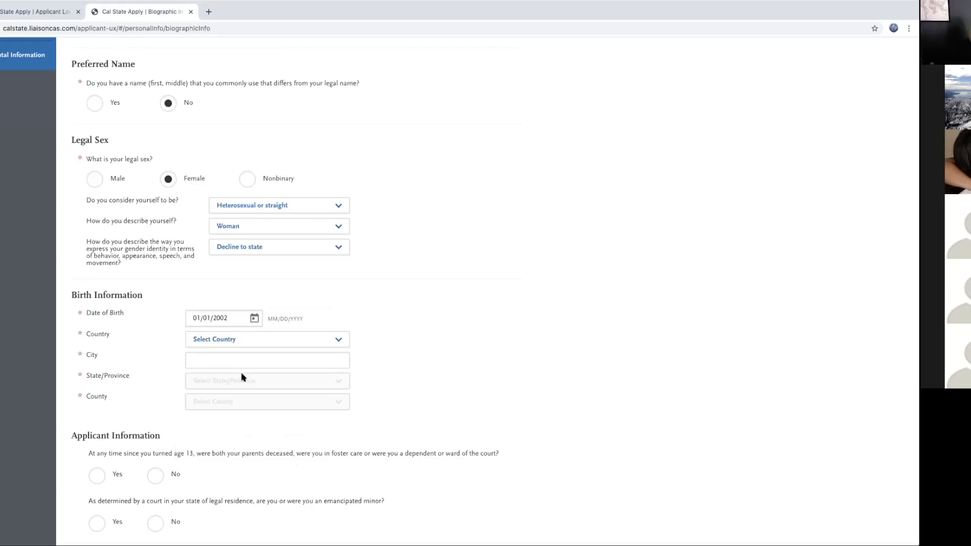
# Step: Enter the birthplace: United States, Tarzana, California, Los Angeles County
pyautogui.click(338, 340)
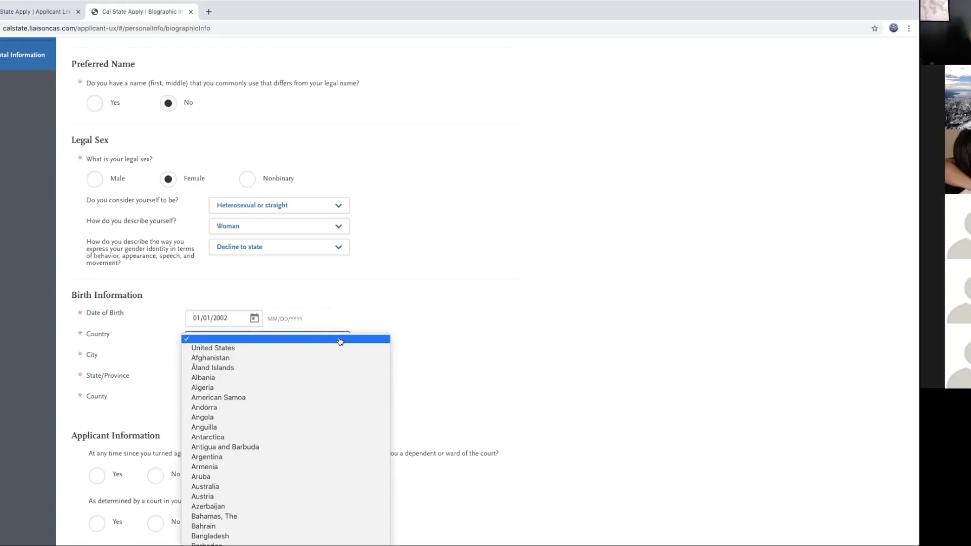
pyautogui.click(260, 348)
pyautogui.click(241, 358)
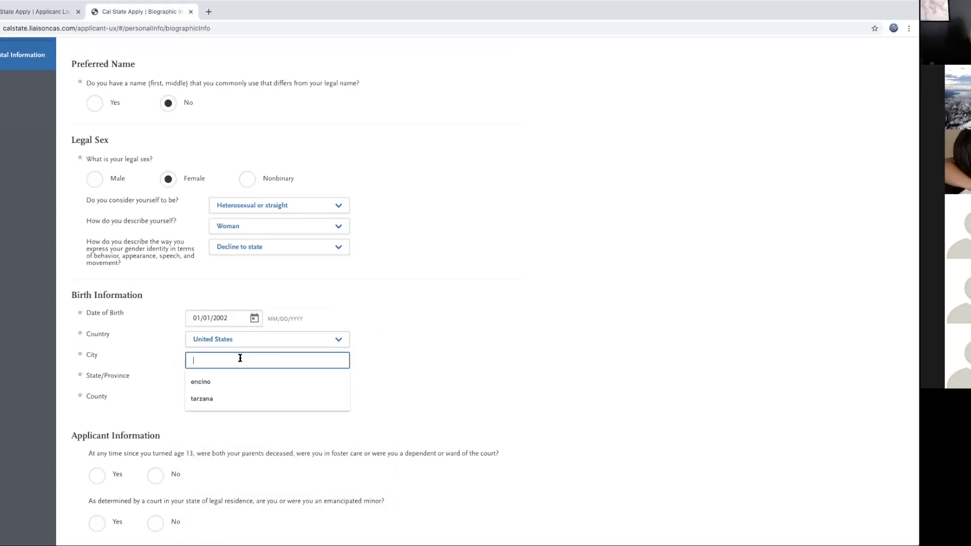
pyautogui.write('tarzana')
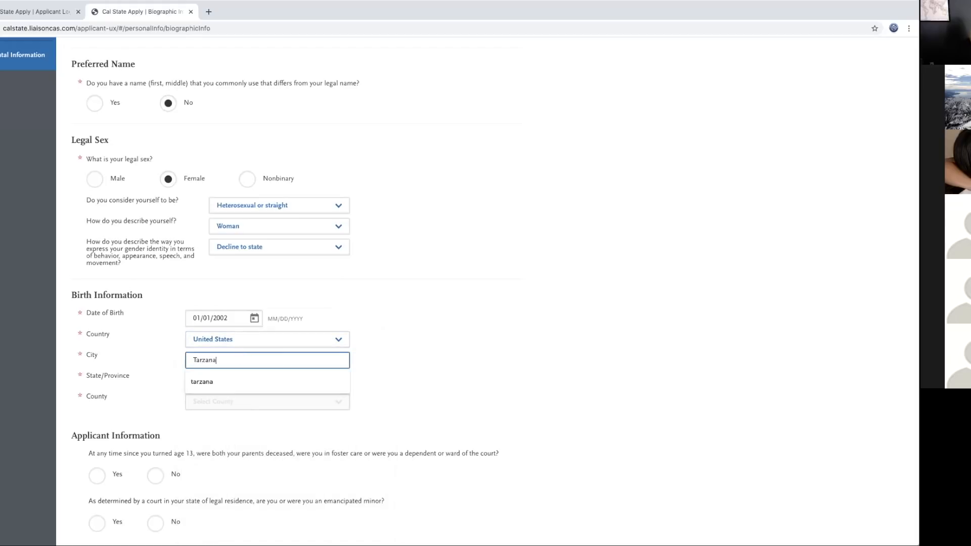
pyautogui.click(252, 378)
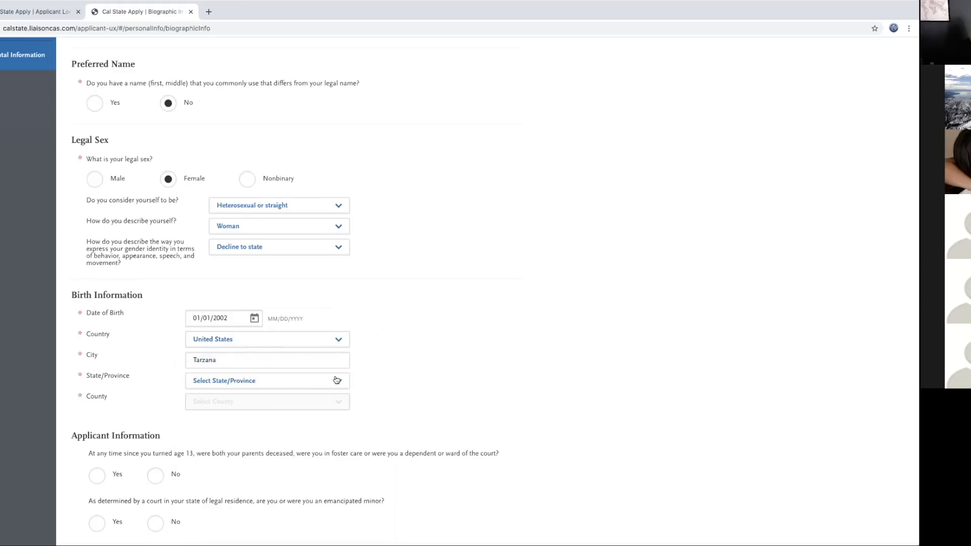
pyautogui.click(333, 384)
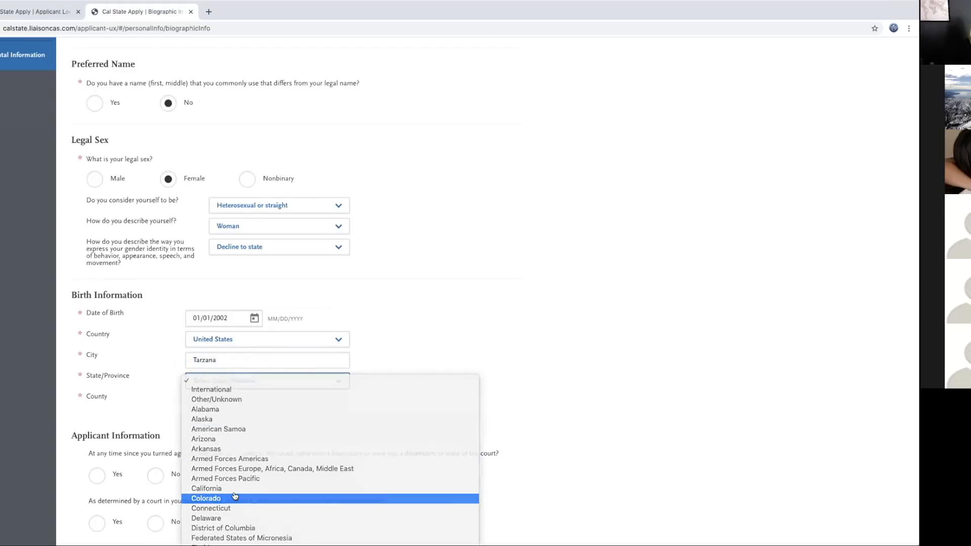
pyautogui.click(239, 499)
pyautogui.click(248, 388)
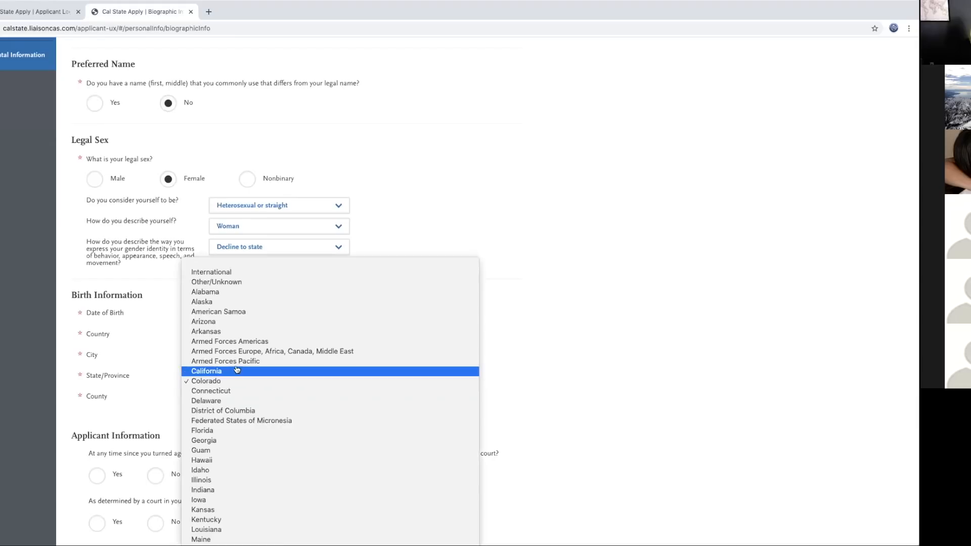
pyautogui.click(237, 369)
pyautogui.click(253, 401)
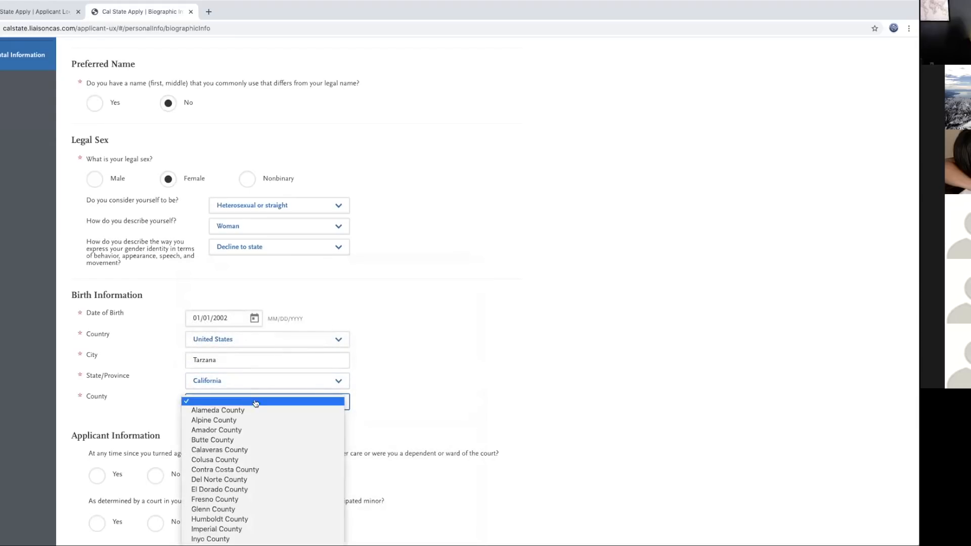
pyautogui.scroll(-5, 258, 472)
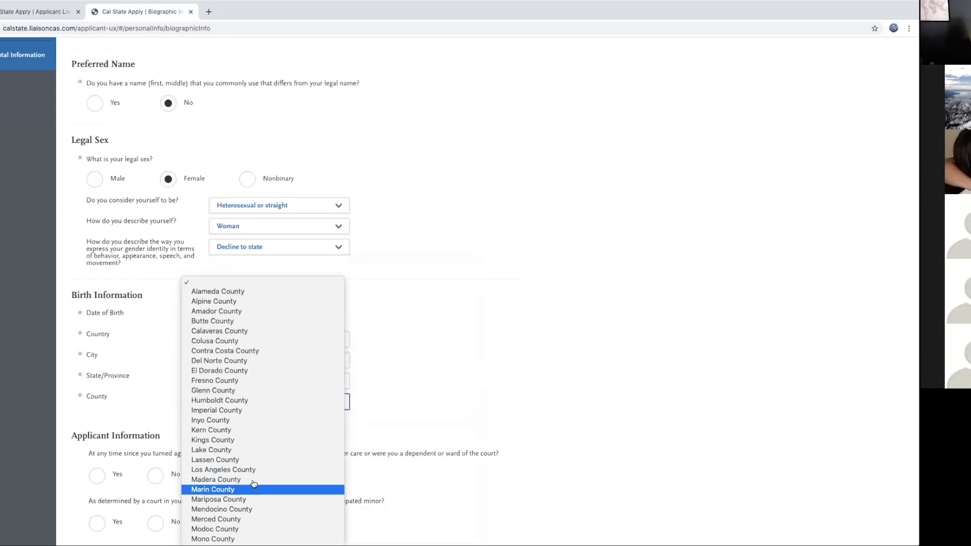
pyautogui.click(249, 471)
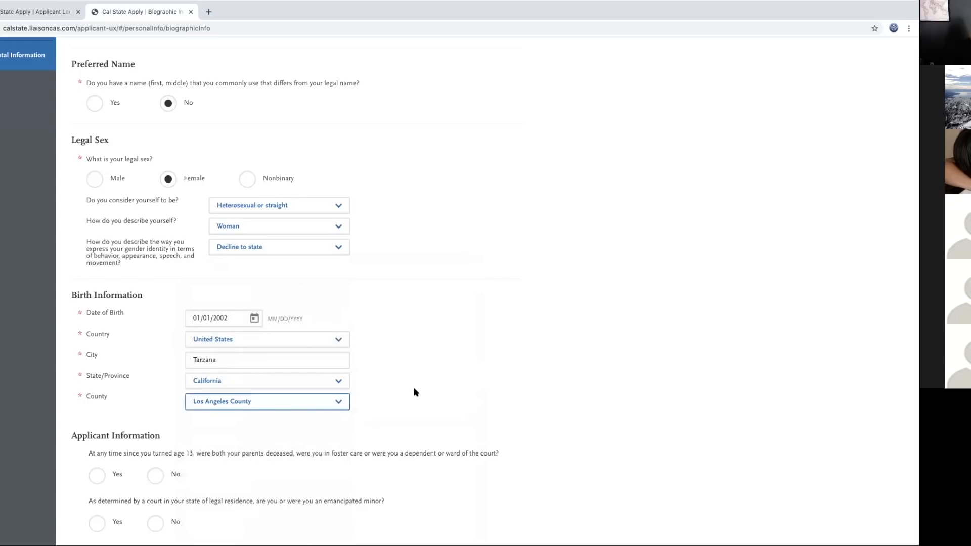
# Step: Answer No to all five applicant questions and save the biographic information
pyautogui.scroll(-5, 414, 395)
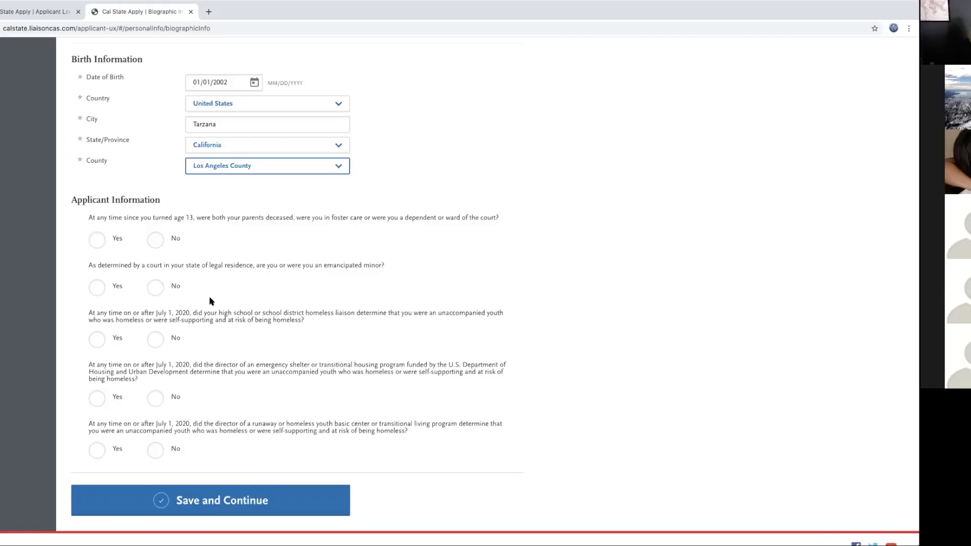
pyautogui.click(156, 240)
pyautogui.click(155, 287)
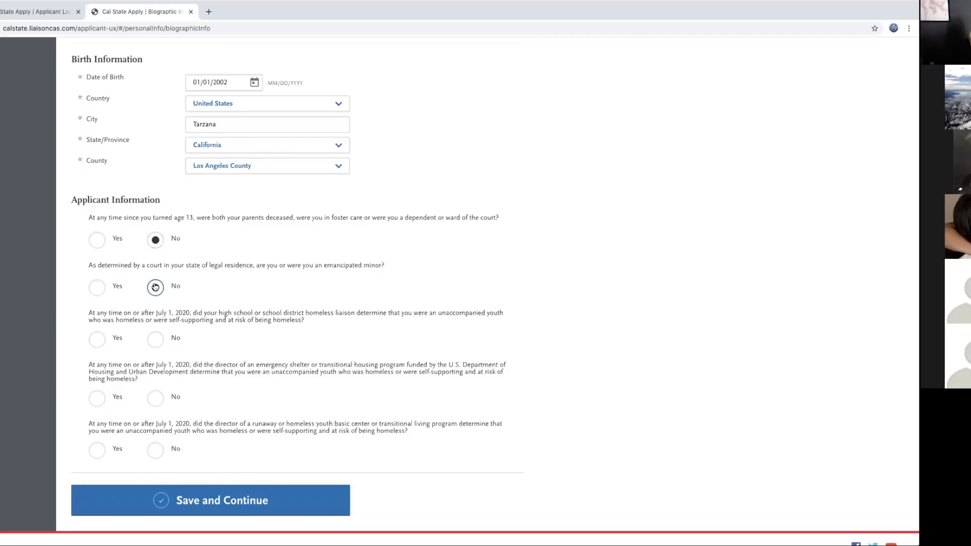
pyautogui.click(154, 340)
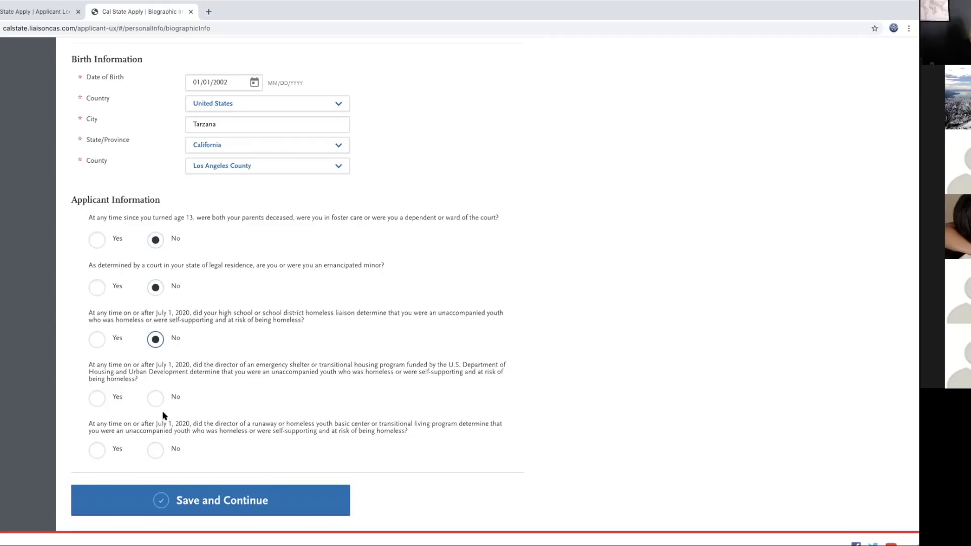
pyautogui.click(155, 398)
pyautogui.click(155, 449)
pyautogui.click(567, 91)
pyautogui.click(225, 500)
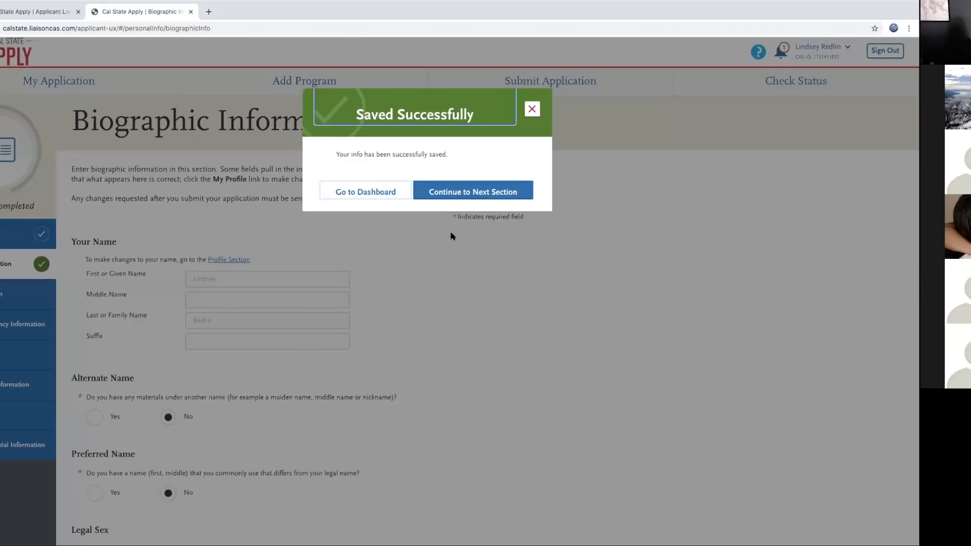
# Step: In Contact Information, set the country to United States and enter the Thousand Oaks Blvd street address
pyautogui.click(438, 200)
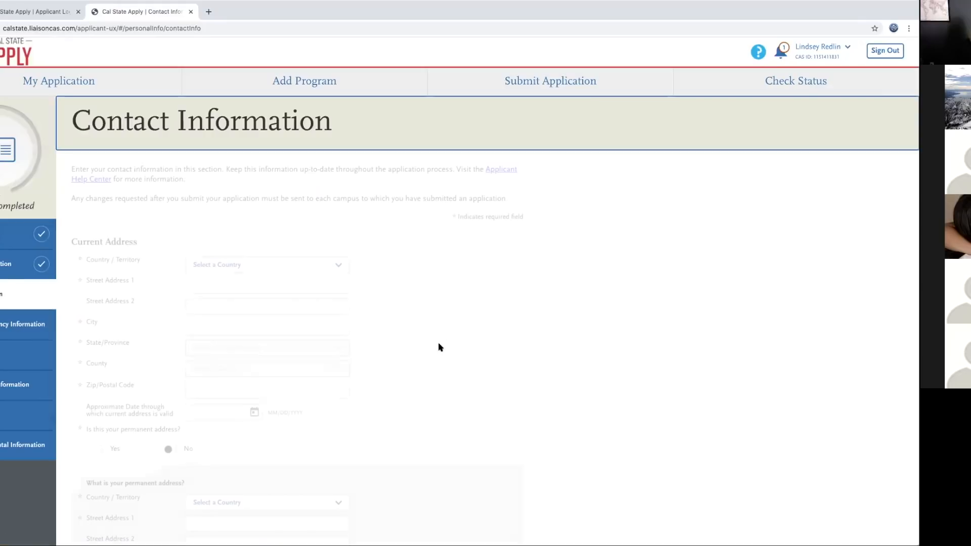
pyautogui.scroll(-1, 411, 264)
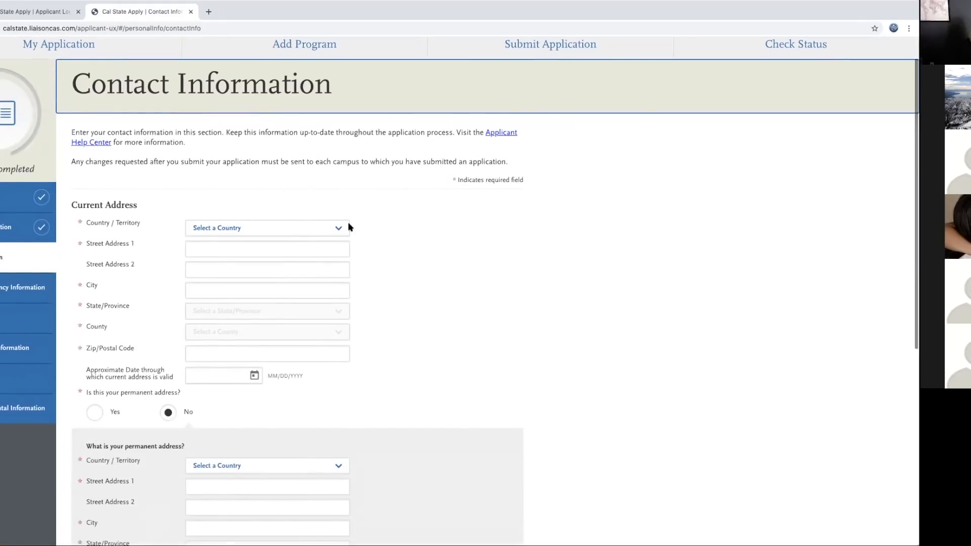
pyautogui.click(338, 226)
pyautogui.click(315, 237)
pyautogui.click(228, 250)
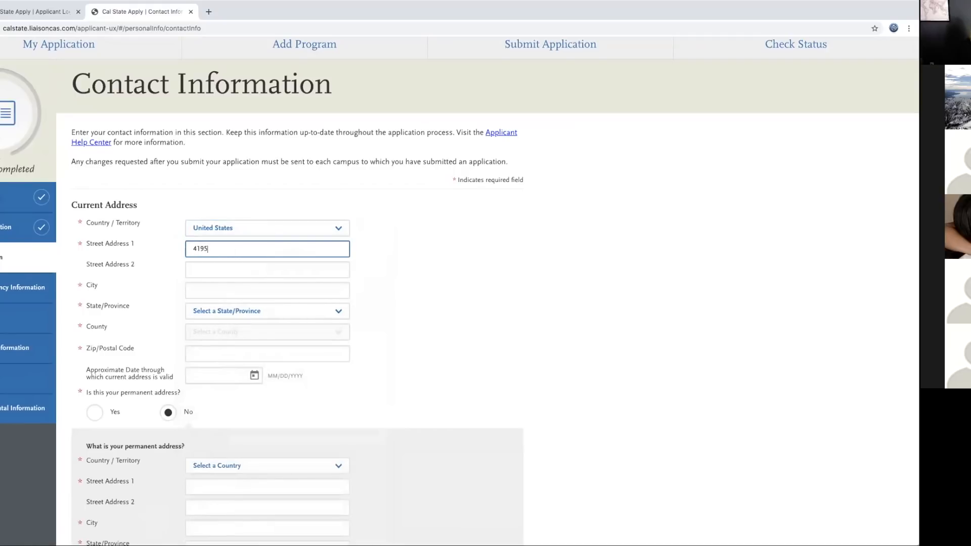
# Step: Enter city Thousand Oaks and state California, then accept the suggested standardized address
pyautogui.click(216, 283)
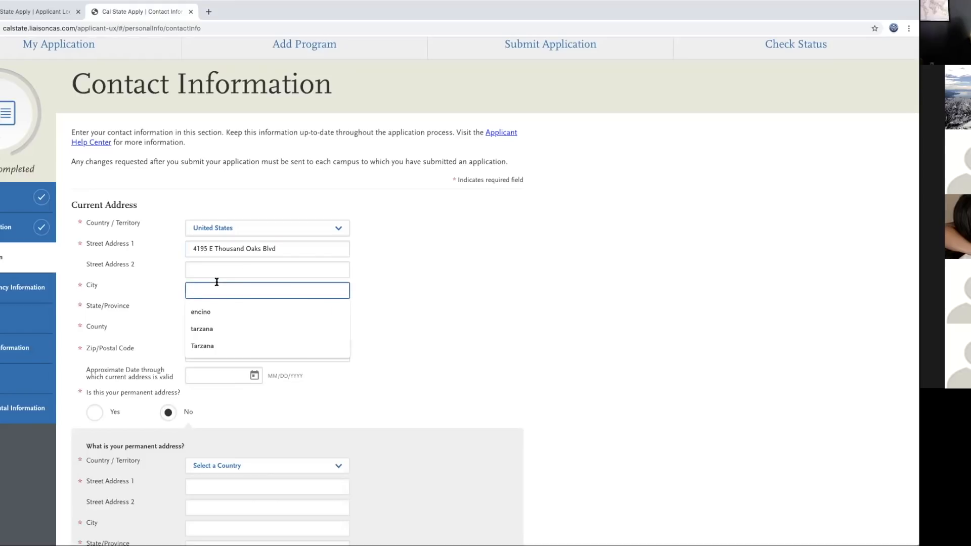
pyautogui.write('Th')
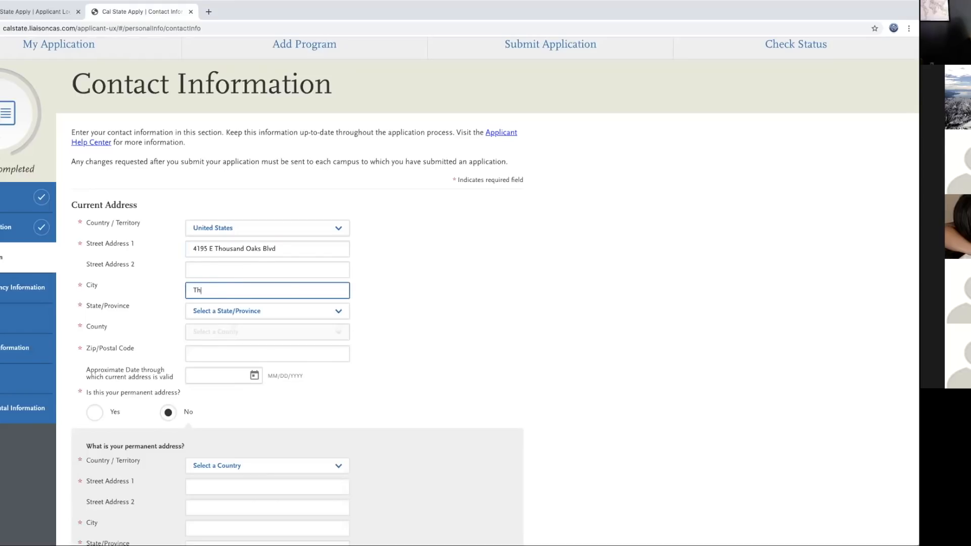
pyautogui.write('ousand Oaks')
pyautogui.click(234, 316)
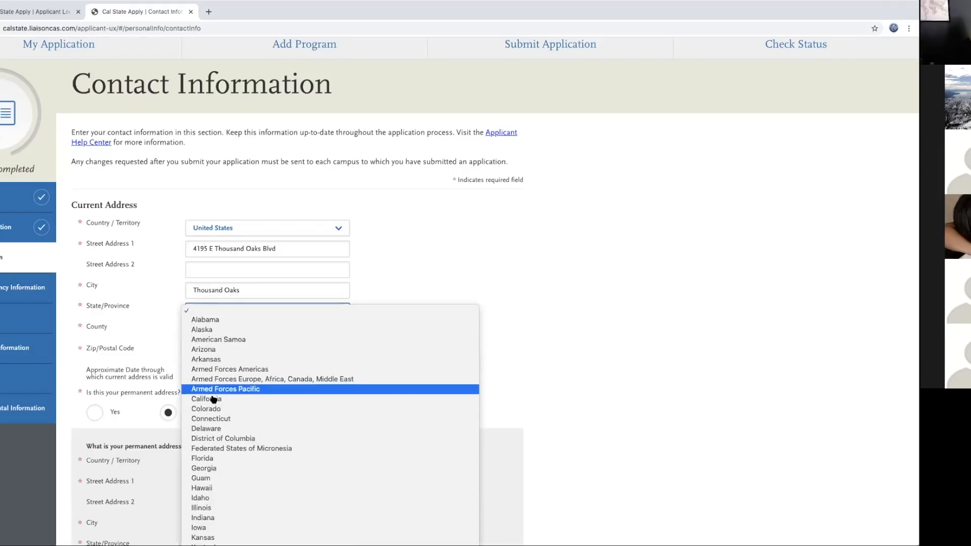
pyautogui.click(214, 402)
pyautogui.click(212, 331)
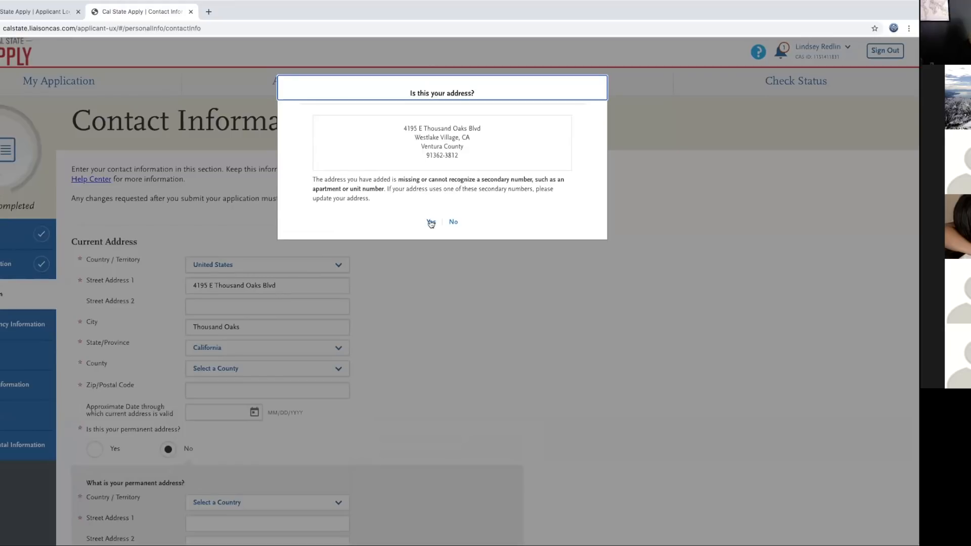
pyautogui.click(431, 223)
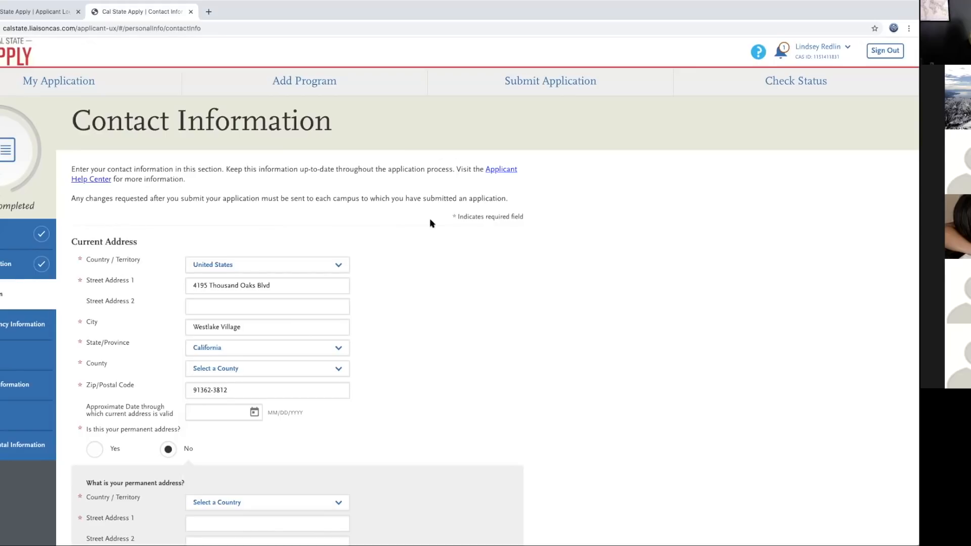
# Step: Mark the current address as permanent, save, and continue to Citizenship/Residency Information
pyautogui.scroll(-1, 295, 388)
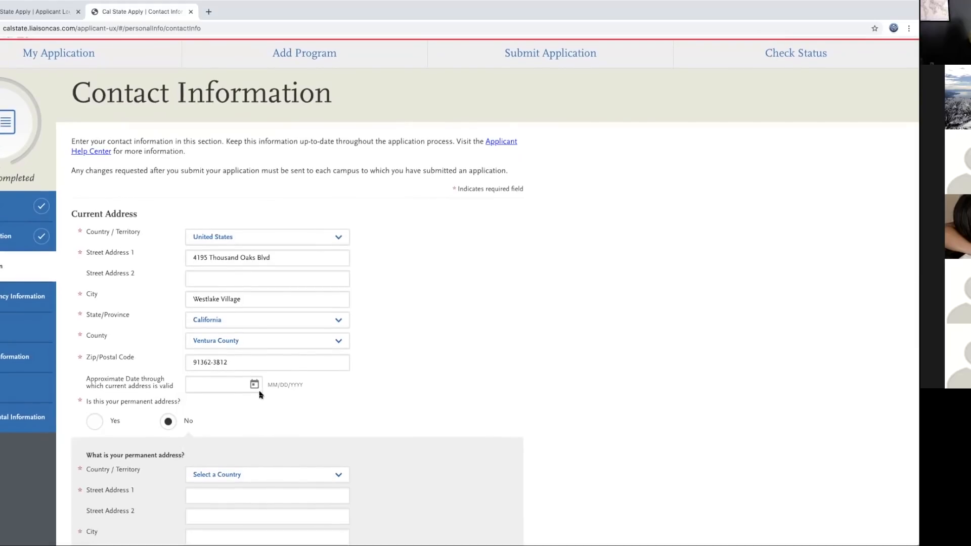
pyautogui.scroll(-2, 258, 394)
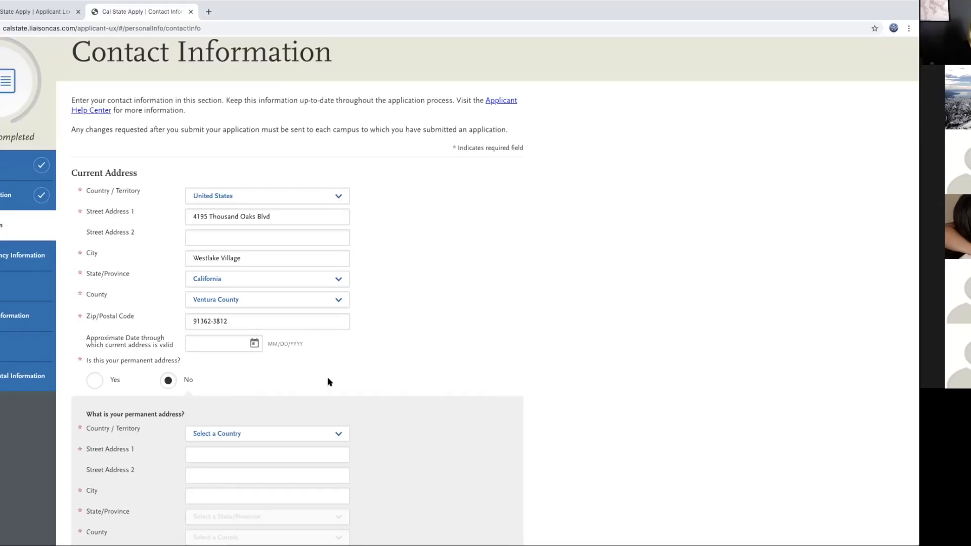
pyautogui.scroll(-2, 329, 382)
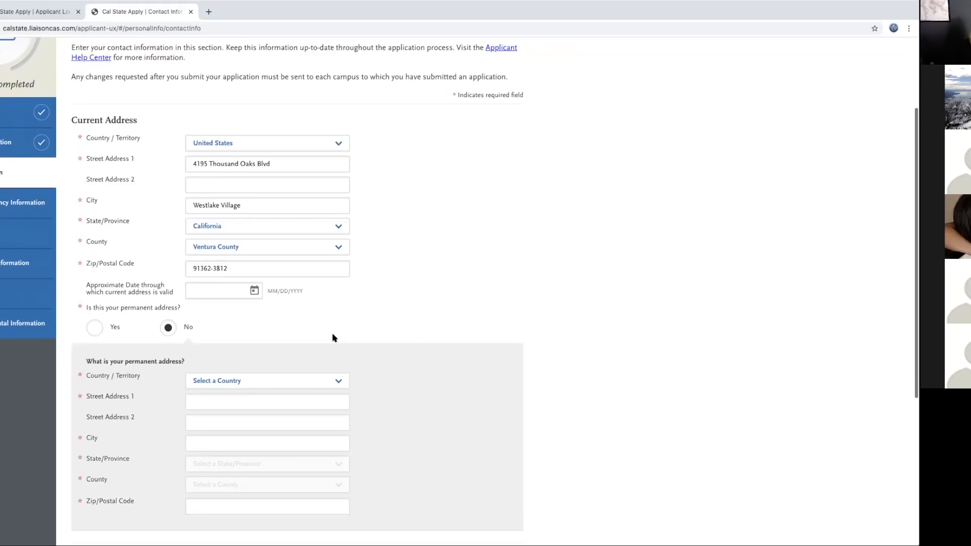
pyautogui.click(94, 329)
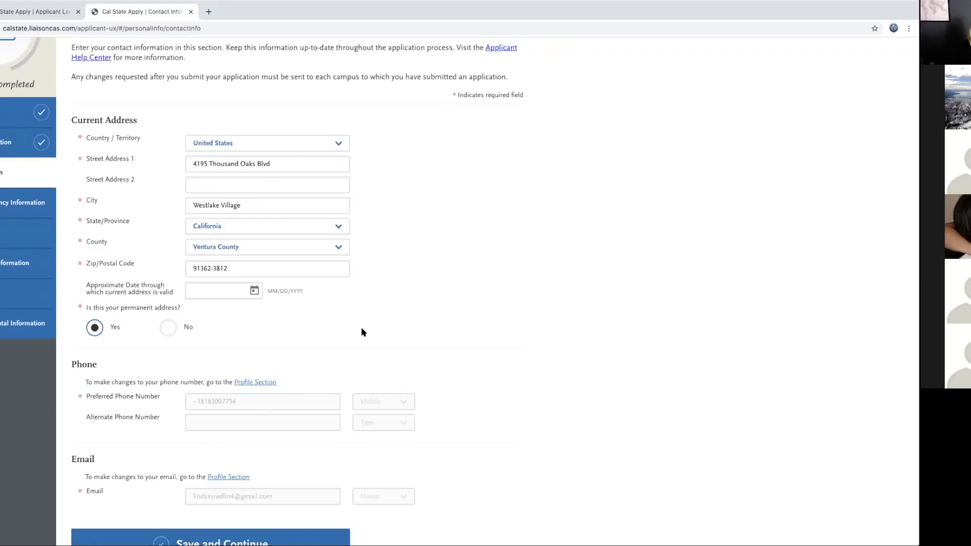
pyautogui.scroll(-3, 361, 333)
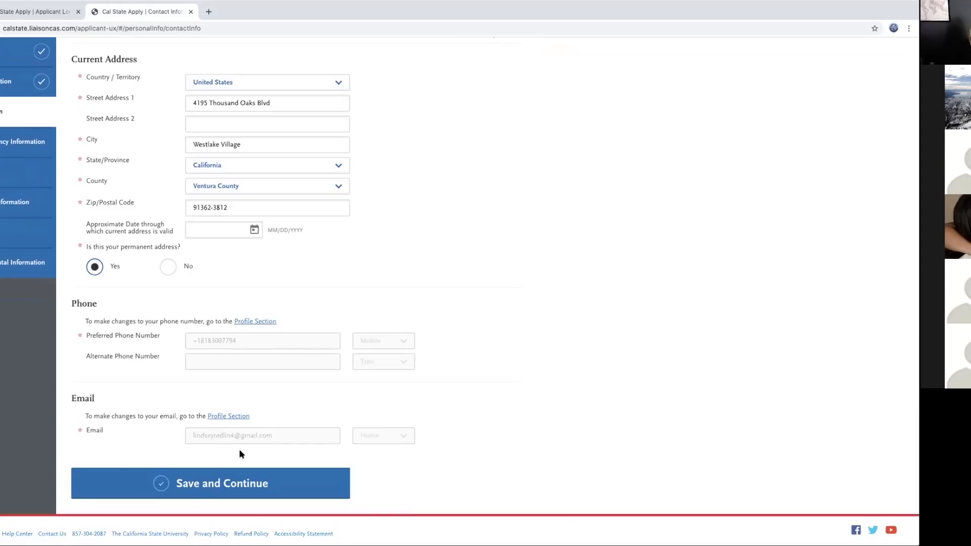
pyautogui.click(223, 483)
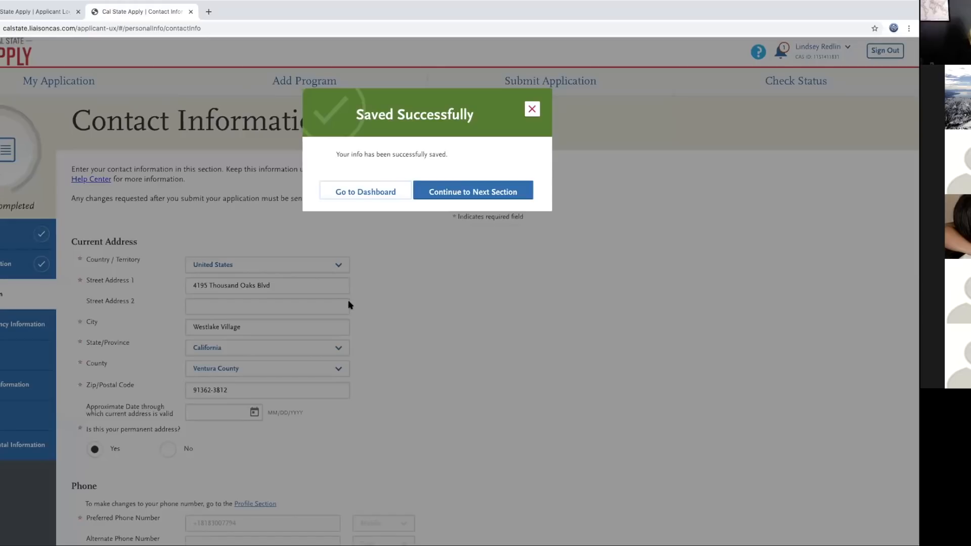
pyautogui.click(467, 190)
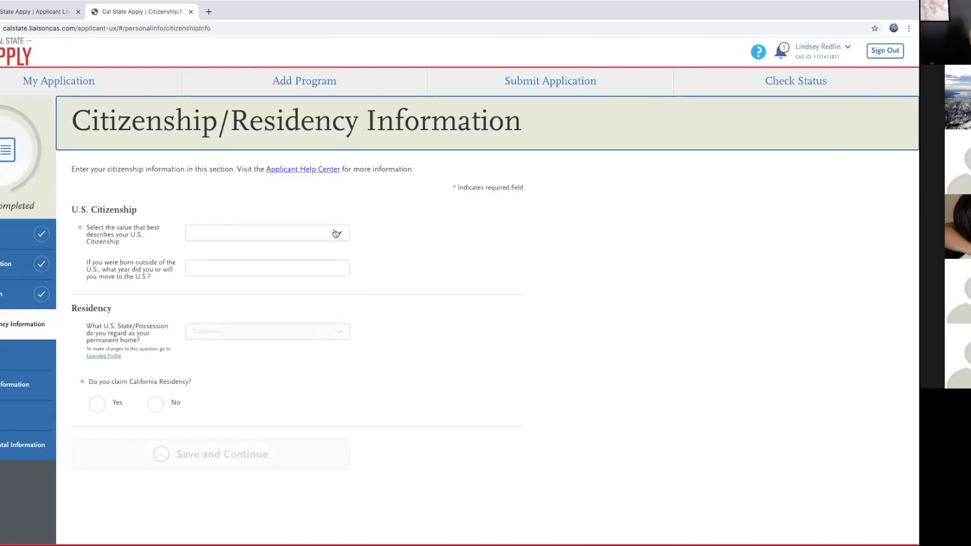
# Step: Choose U.S. Citizen, answer Yes to both California residency questions, and continue onward
pyautogui.click(336, 233)
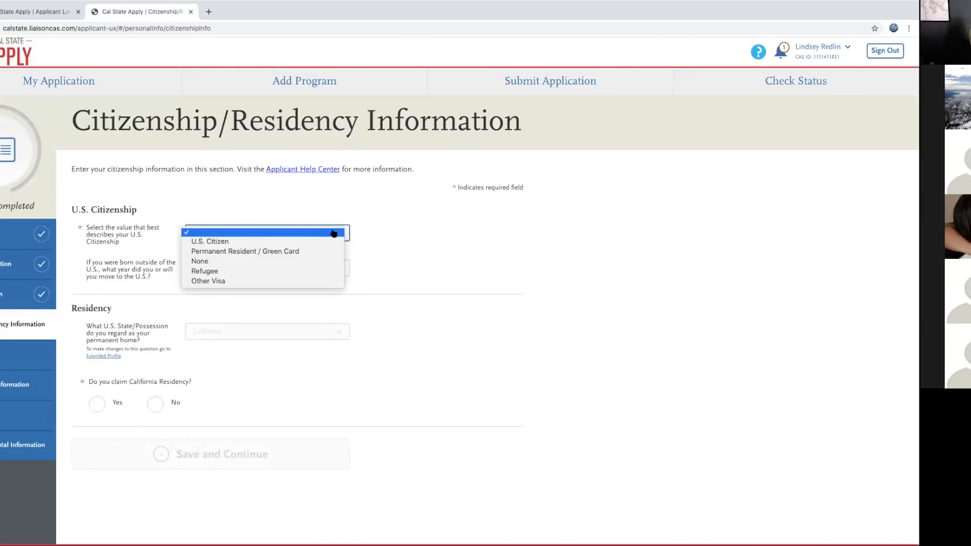
pyautogui.click(292, 242)
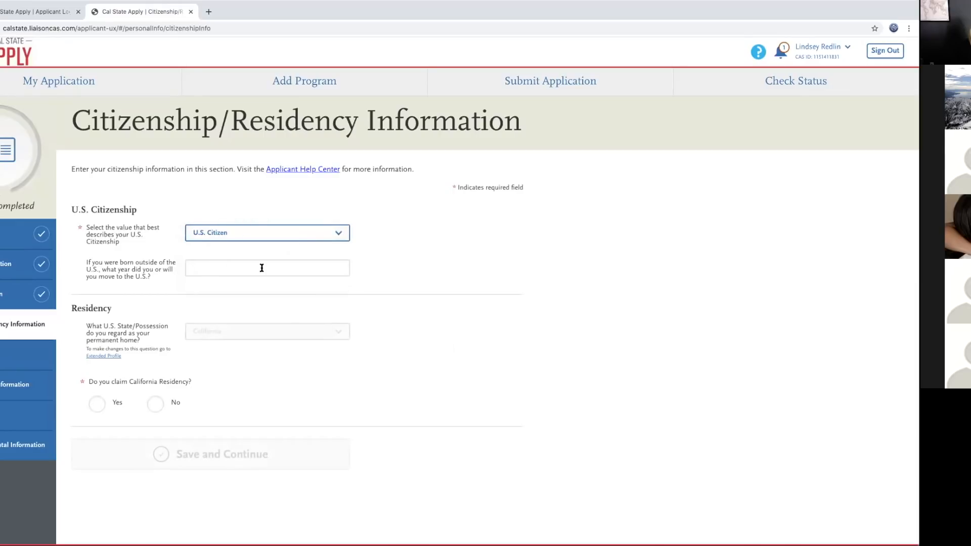
pyautogui.scroll(-1, 357, 368)
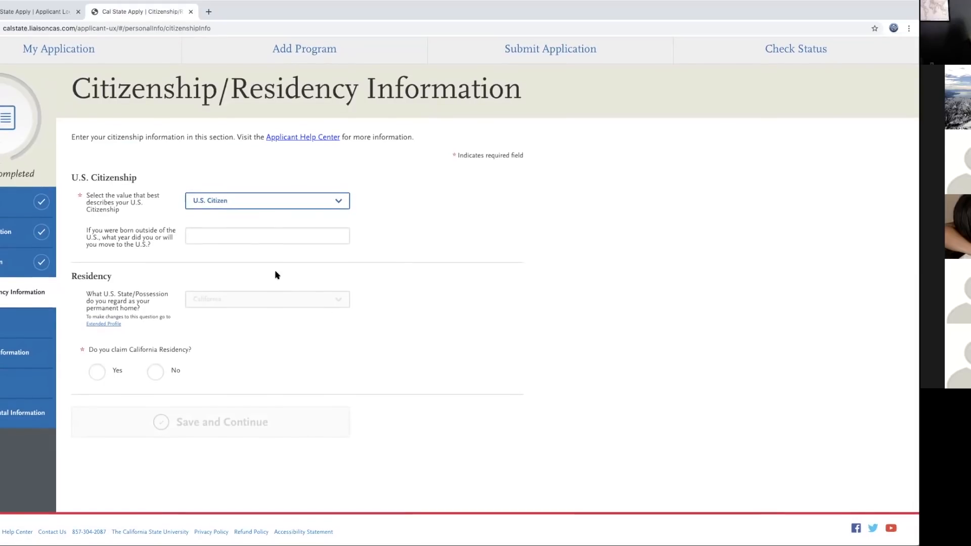
pyautogui.click(98, 374)
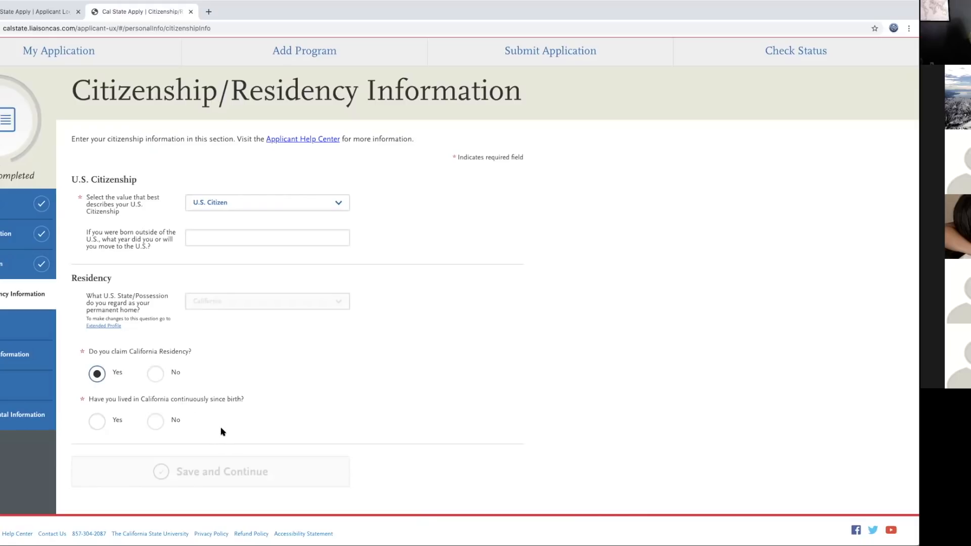
pyautogui.click(101, 423)
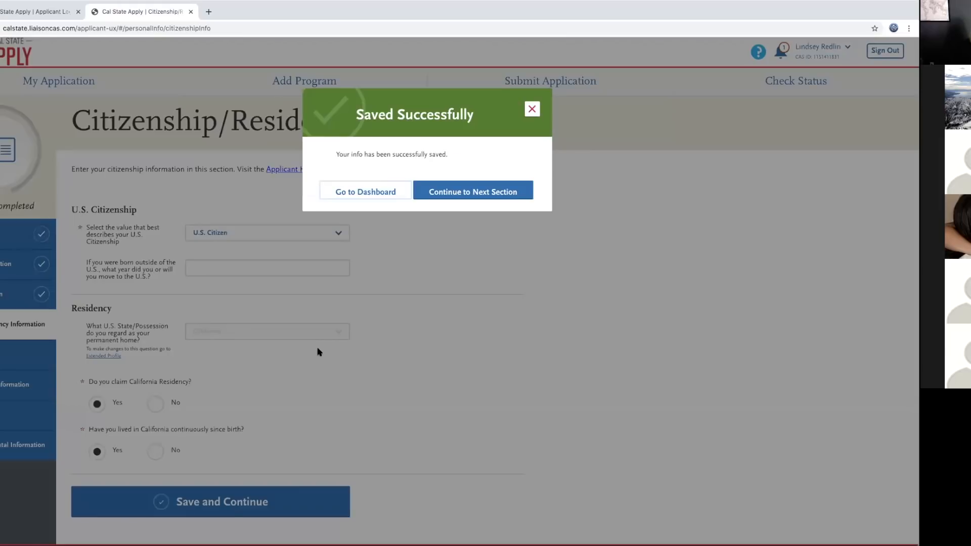
pyautogui.click(485, 192)
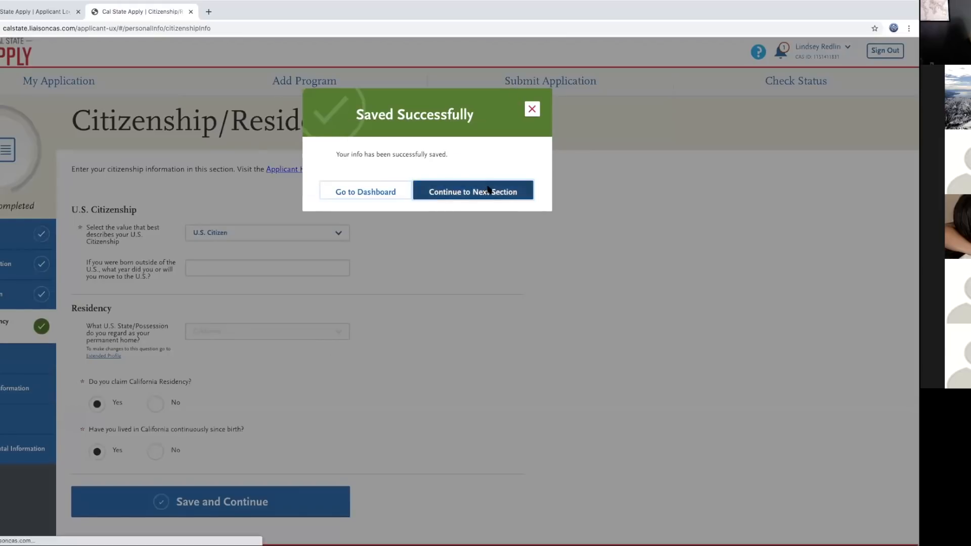
# Step: Answer No to Hispanic or Latino and select White with the European sub-category
pyautogui.scroll(-3, 360, 302)
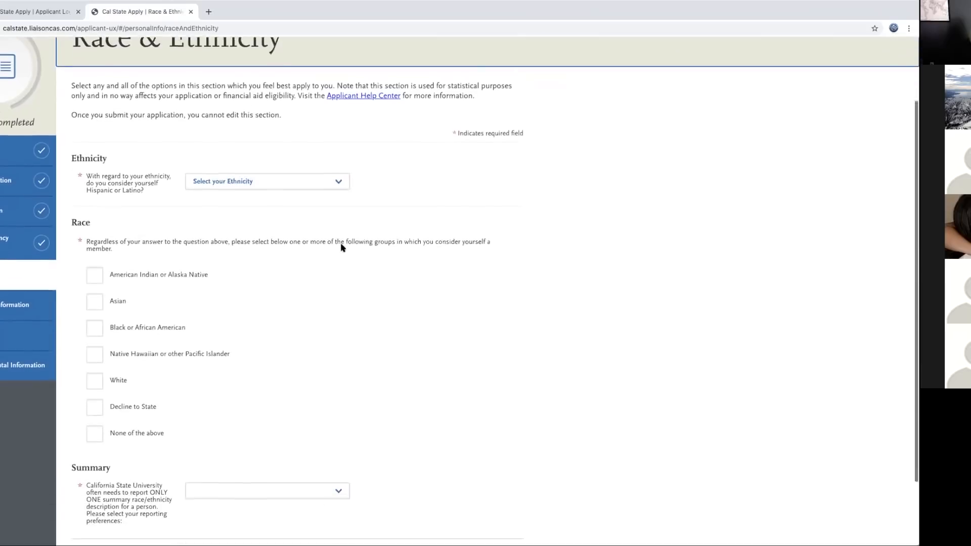
pyautogui.click(324, 125)
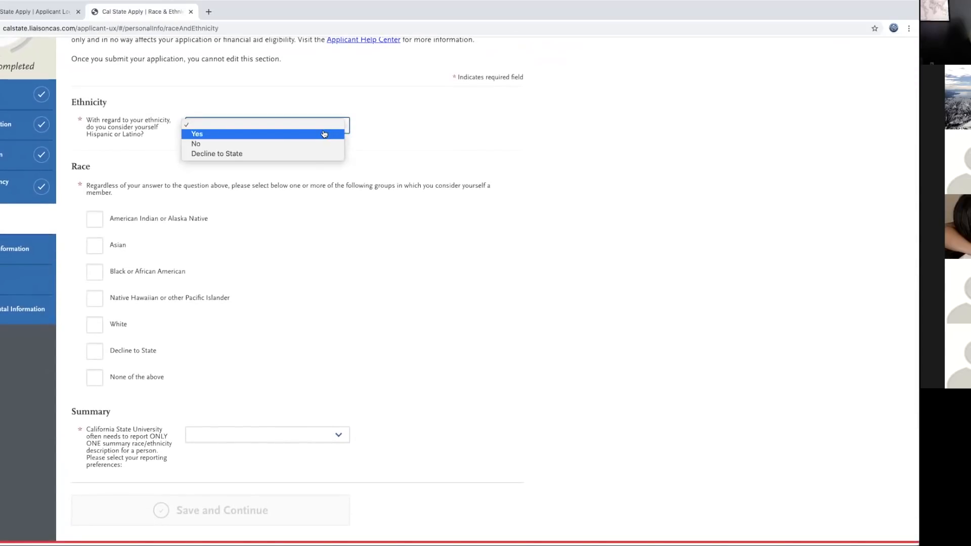
pyautogui.click(290, 144)
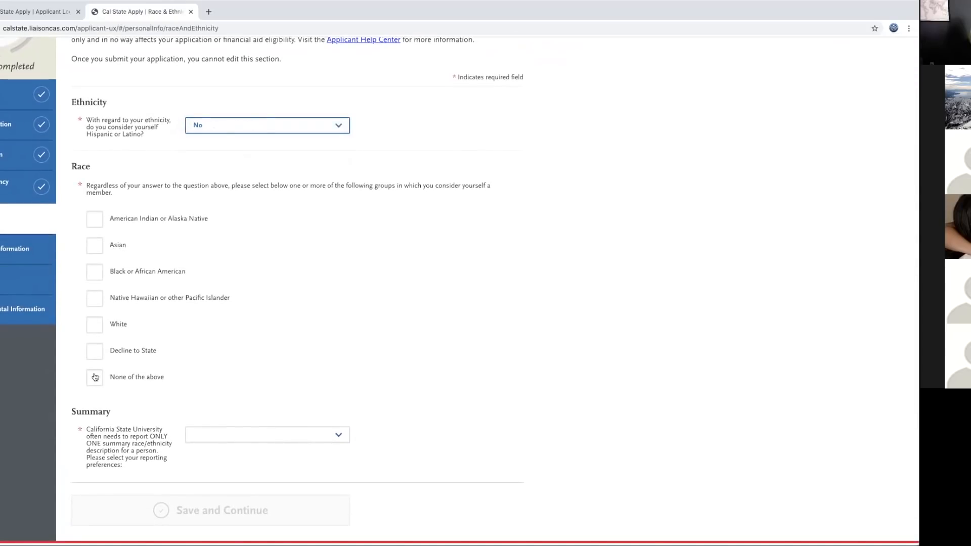
pyautogui.click(99, 326)
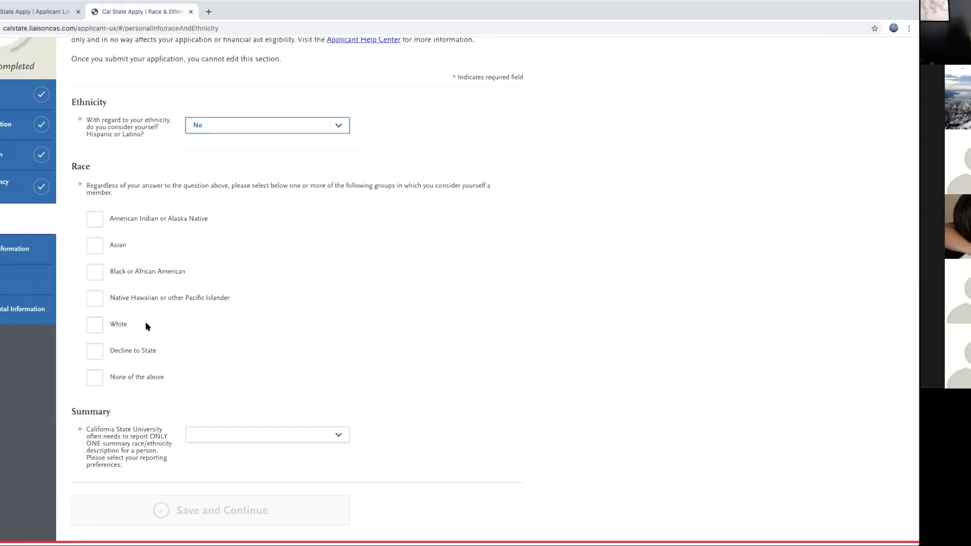
pyautogui.scroll(-3, 254, 329)
pyautogui.click(110, 255)
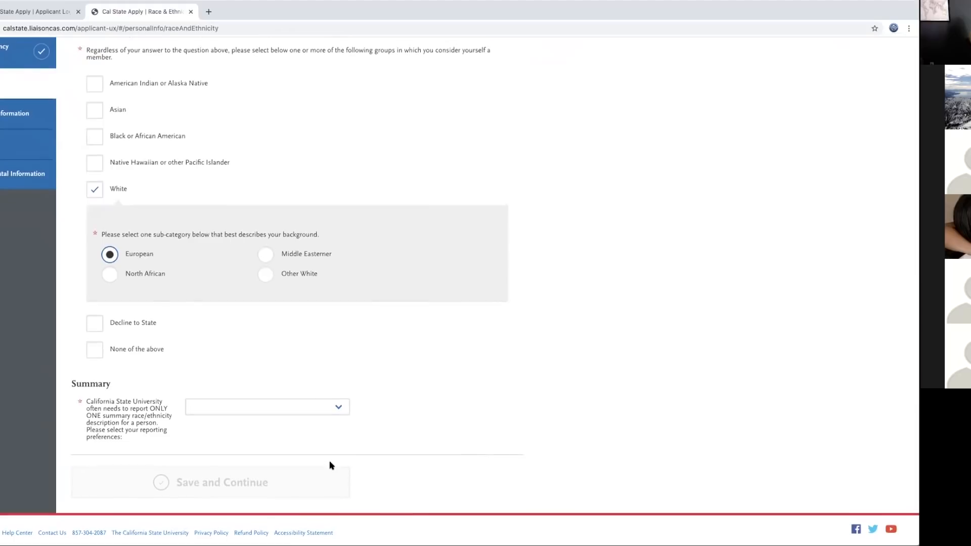
# Step: Choose White as the summary reporting preference, save, and continue to Parent/Guardian Information
pyautogui.click(335, 413)
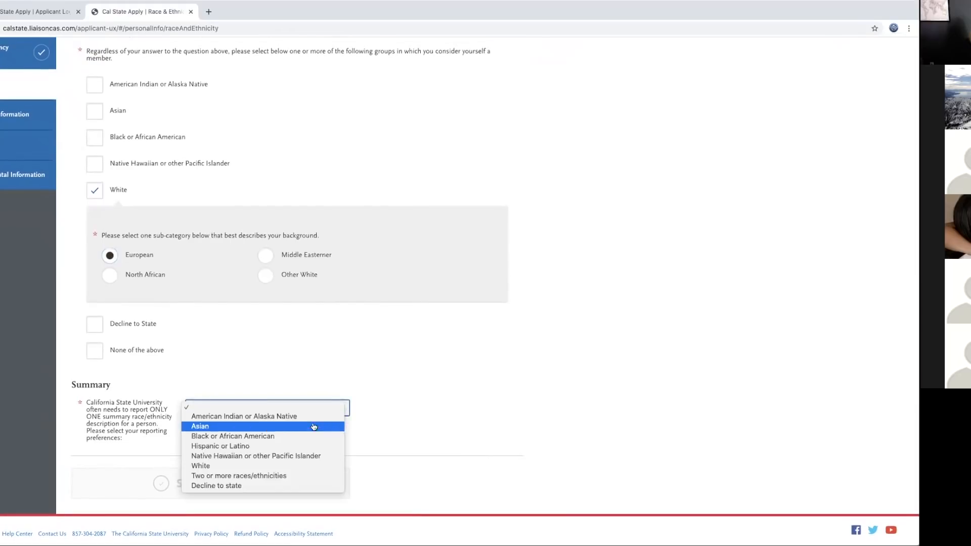
pyautogui.click(262, 465)
pyautogui.click(217, 483)
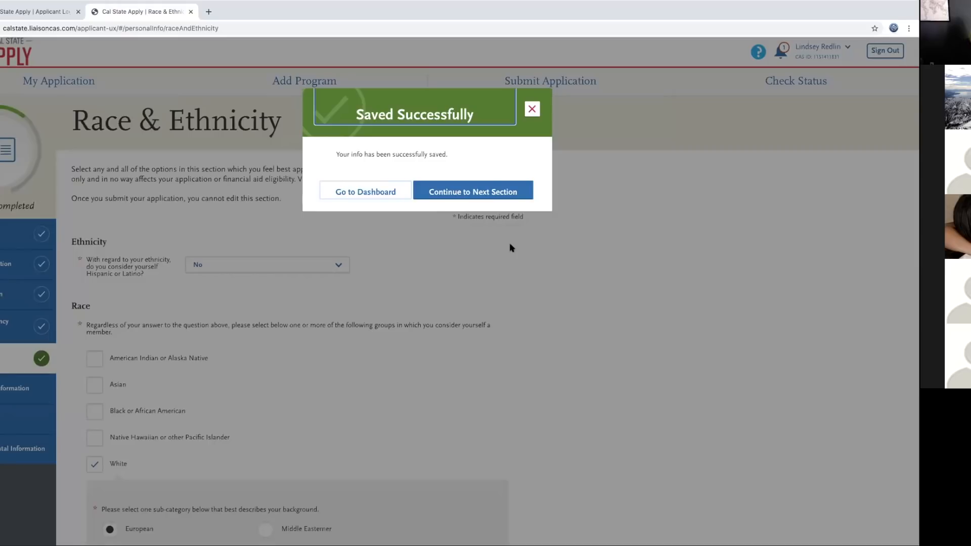
pyautogui.click(480, 190)
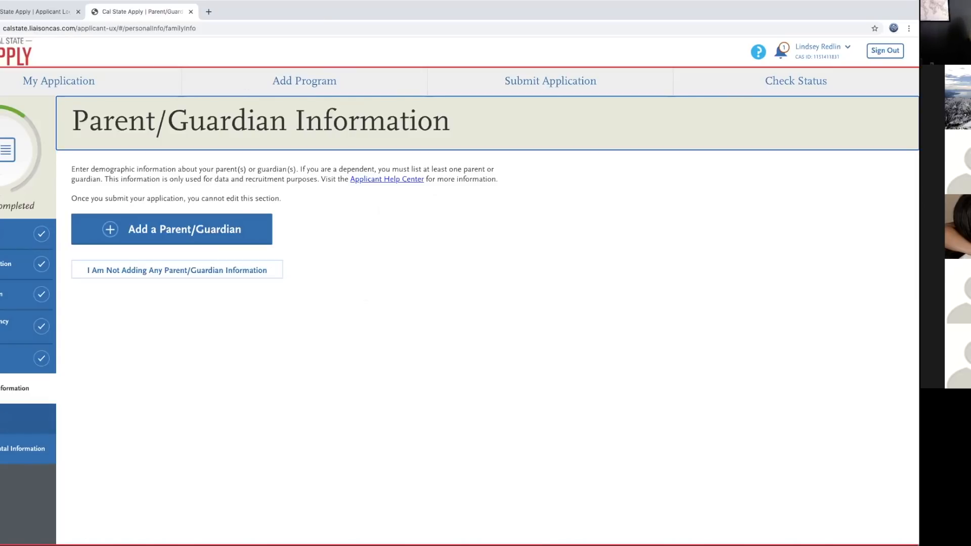
# Step: Go to the Other Information section from the sidebar
pyautogui.click(28, 419)
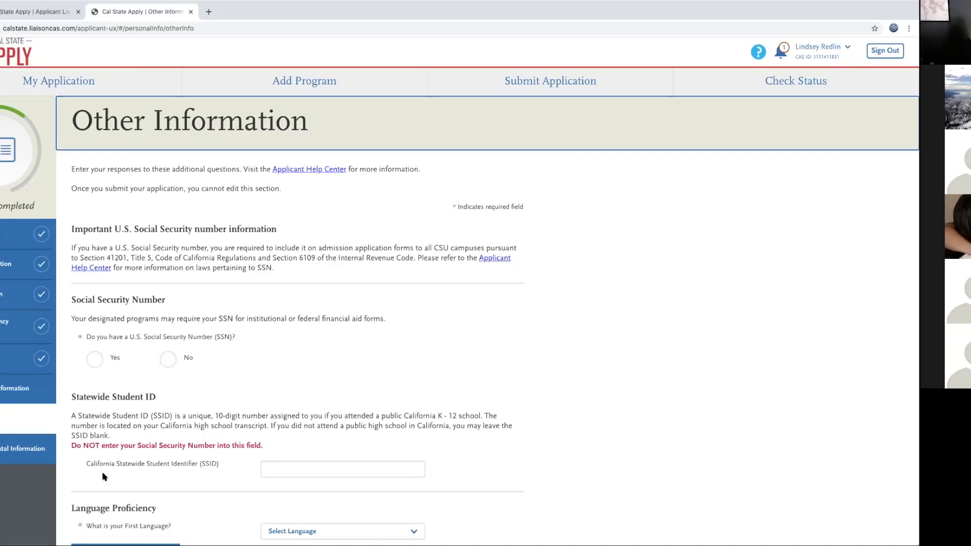
# Step: Answer Yes to having a Social Security Number and enter the nine-digit SSN
pyautogui.click(97, 359)
pyautogui.scroll(-1, 420, 354)
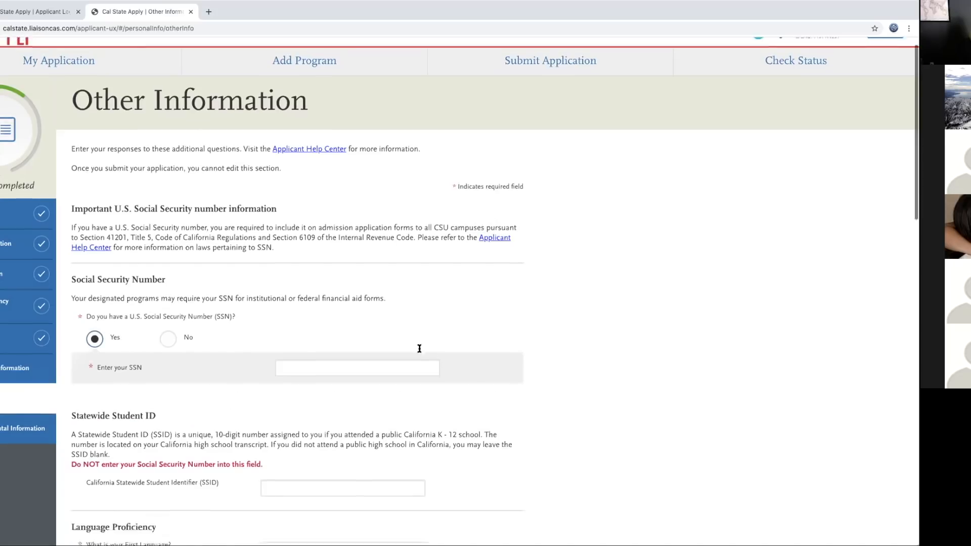
pyautogui.click(364, 330)
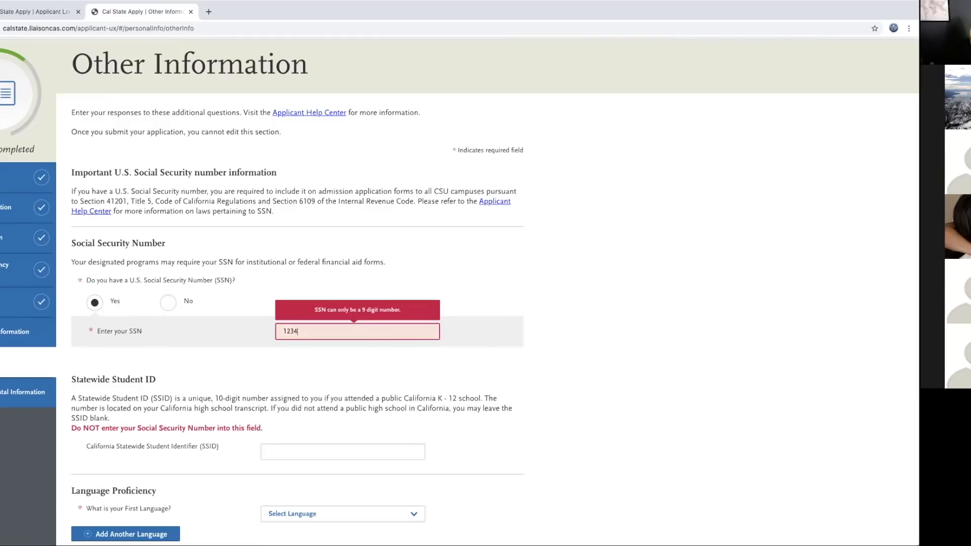
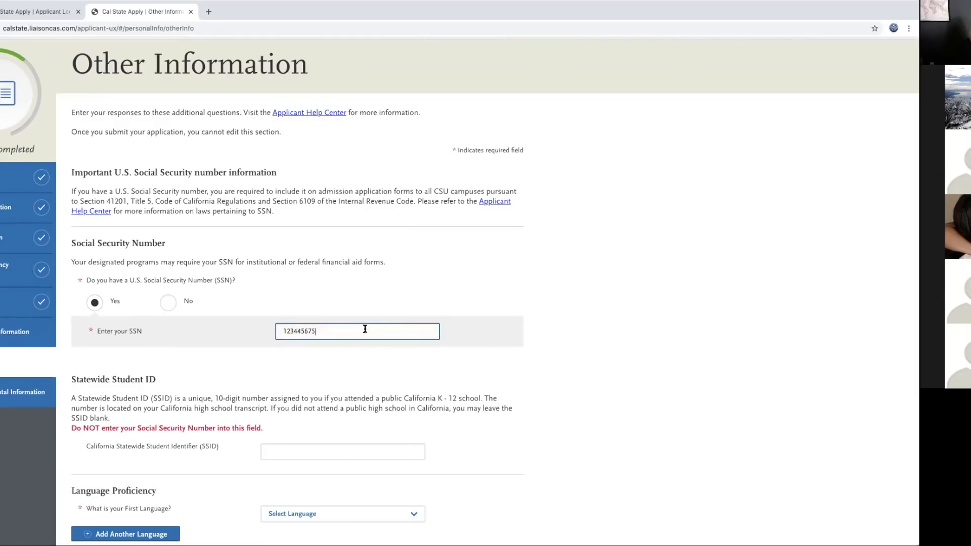
pyautogui.scroll(-1, 298, 391)
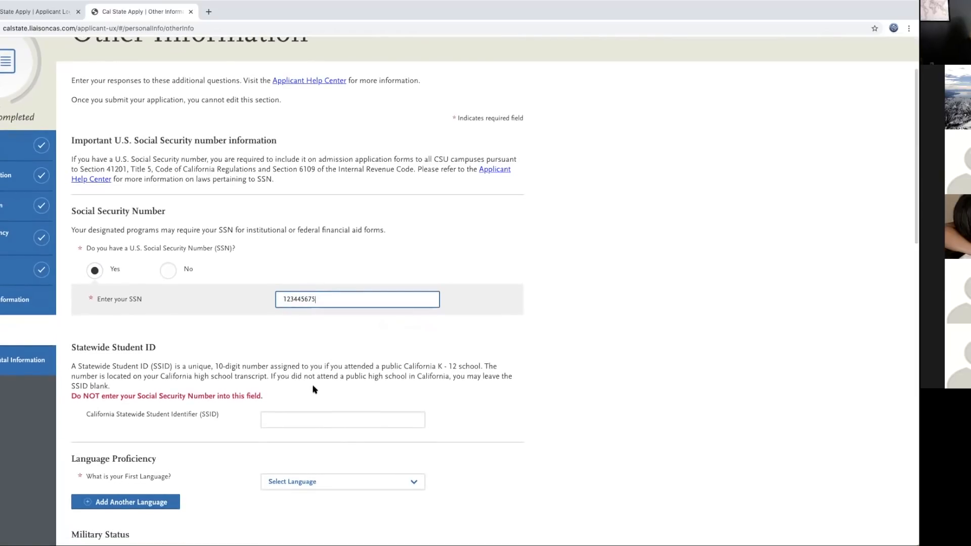
pyautogui.scroll(-1, 334, 377)
pyautogui.click(296, 372)
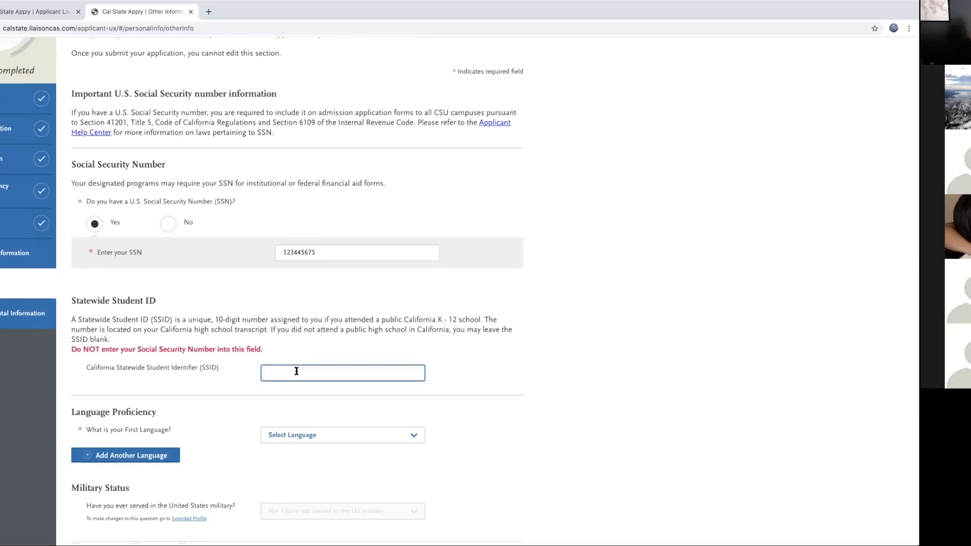
# Step: Select English as the first language and No for the military dependent question
pyautogui.scroll(-3, 297, 371)
pyautogui.scroll(-2, 298, 374)
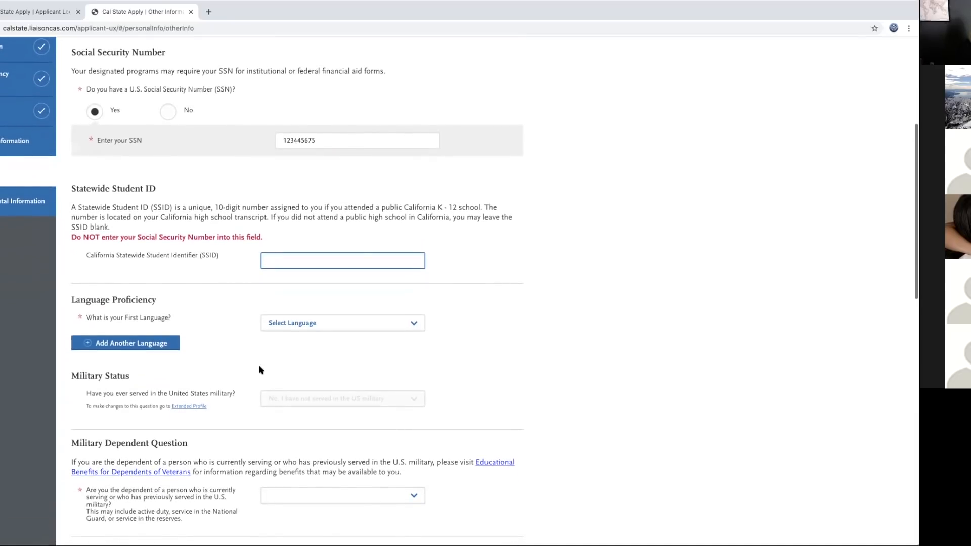
pyautogui.scroll(-3, 268, 323)
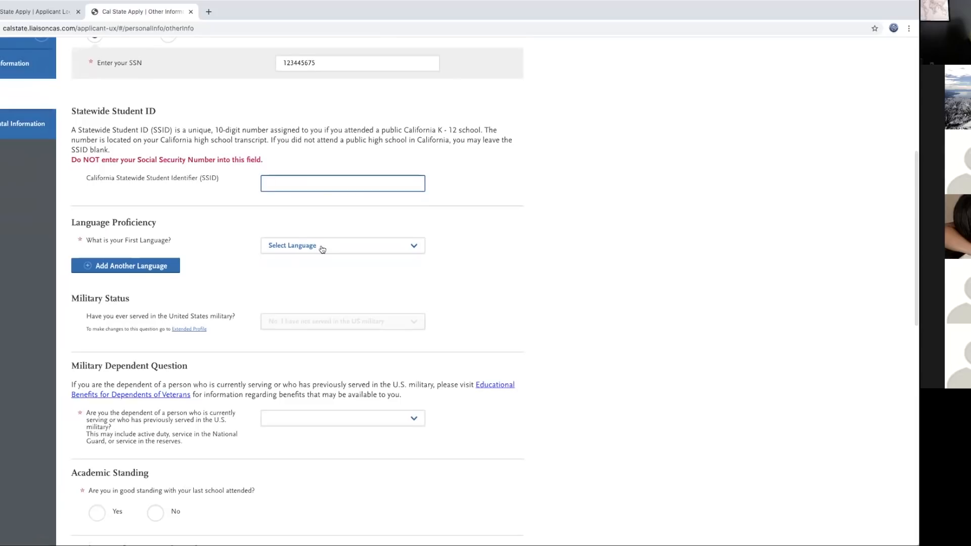
pyautogui.click(322, 248)
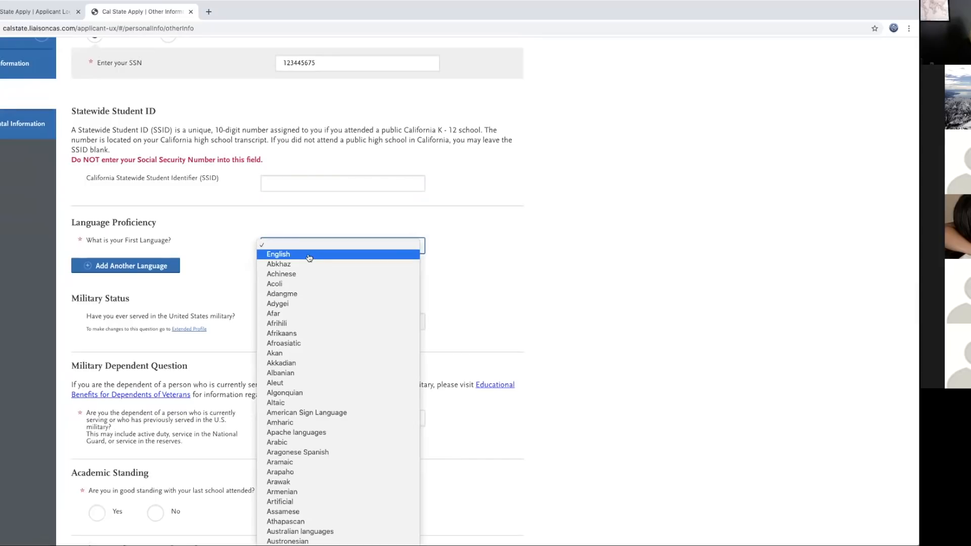
pyautogui.click(322, 254)
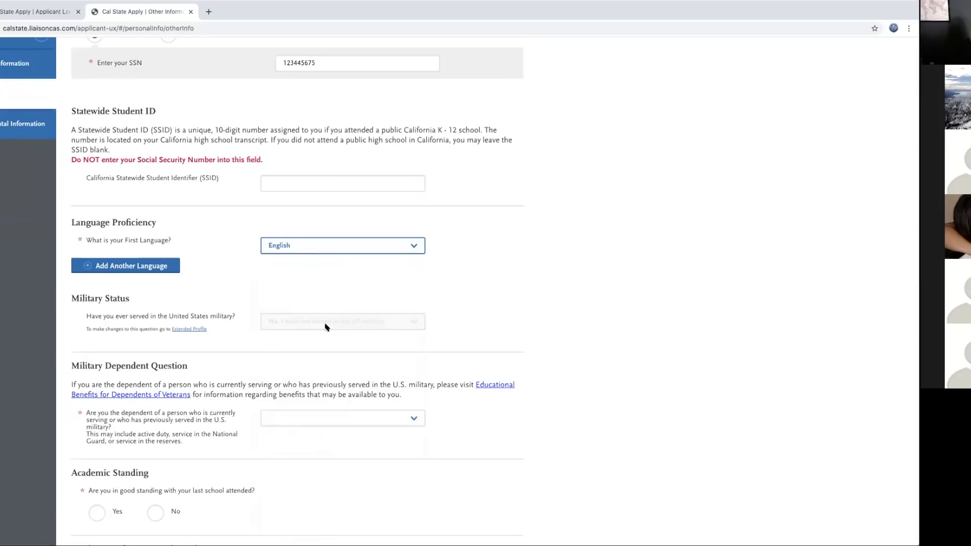
pyautogui.scroll(-1, 346, 348)
pyautogui.scroll(-2, 346, 349)
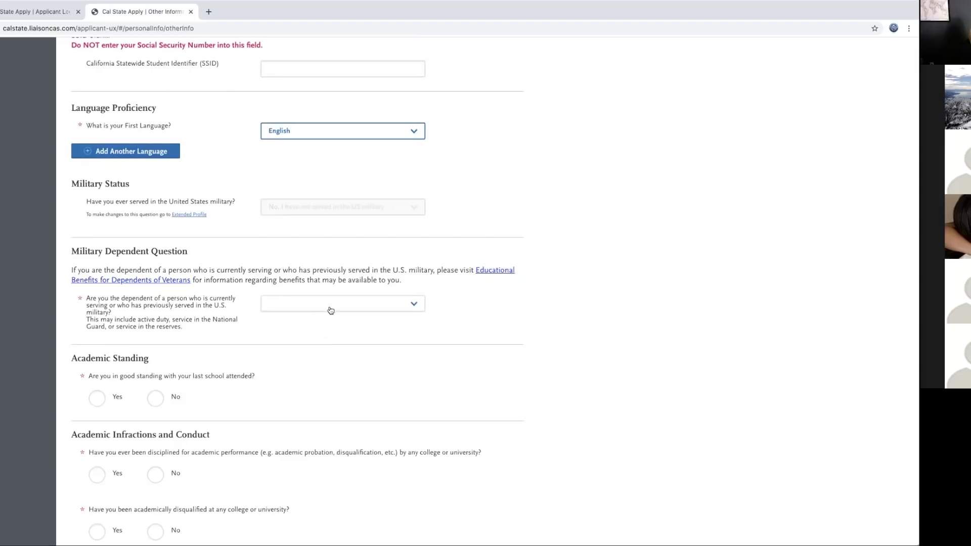
pyautogui.click(330, 309)
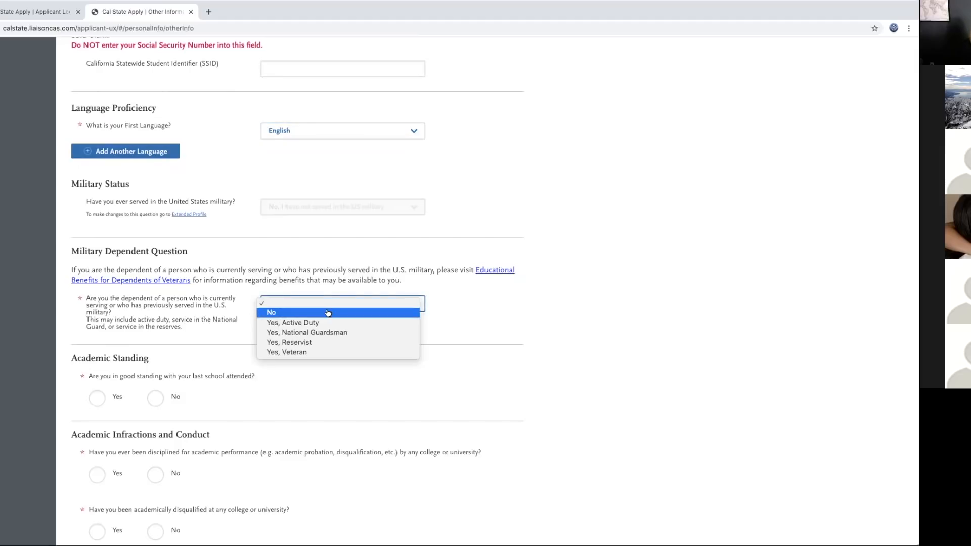
pyautogui.click(332, 312)
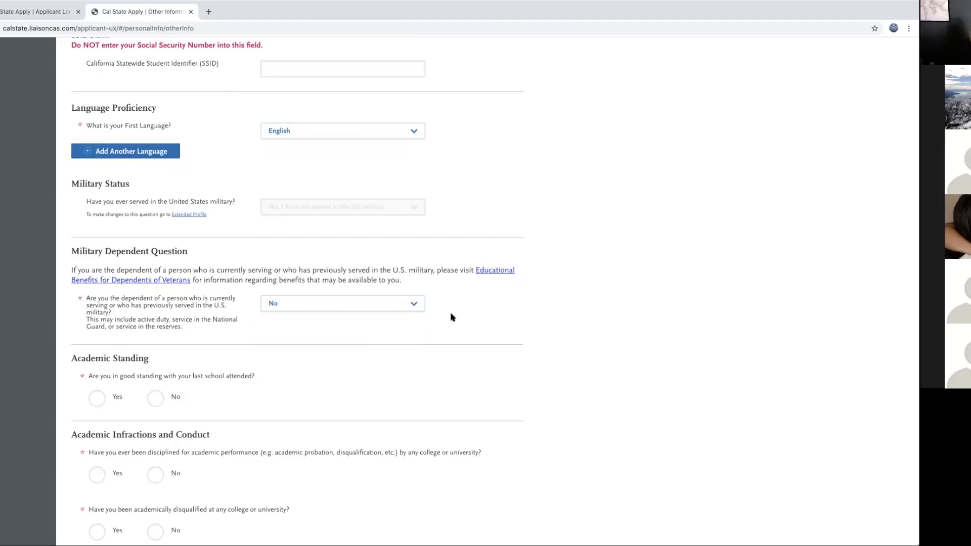
pyautogui.scroll(-2, 343, 414)
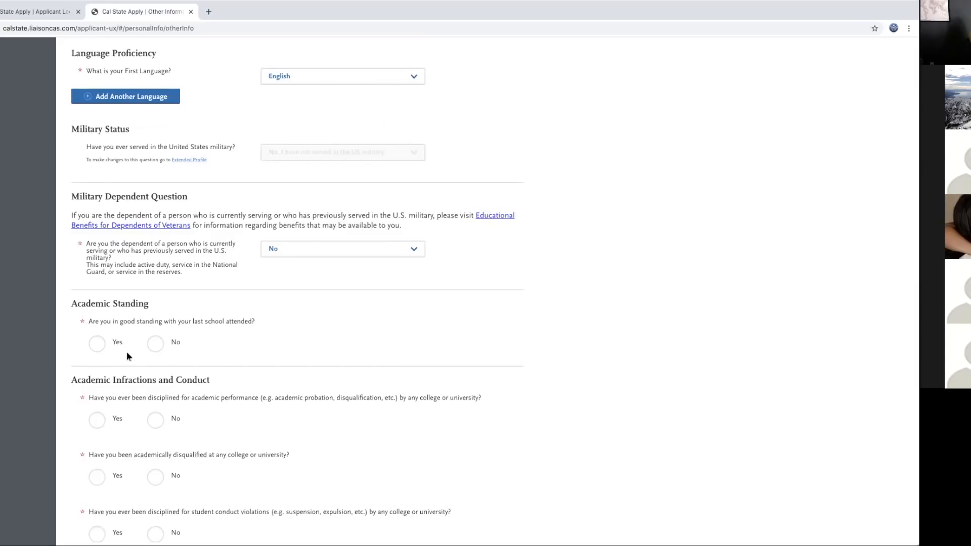
# Step: Confirm good standing and answer No to academic performance and student conduct discipline
pyautogui.click(99, 346)
pyautogui.scroll(-3, 300, 356)
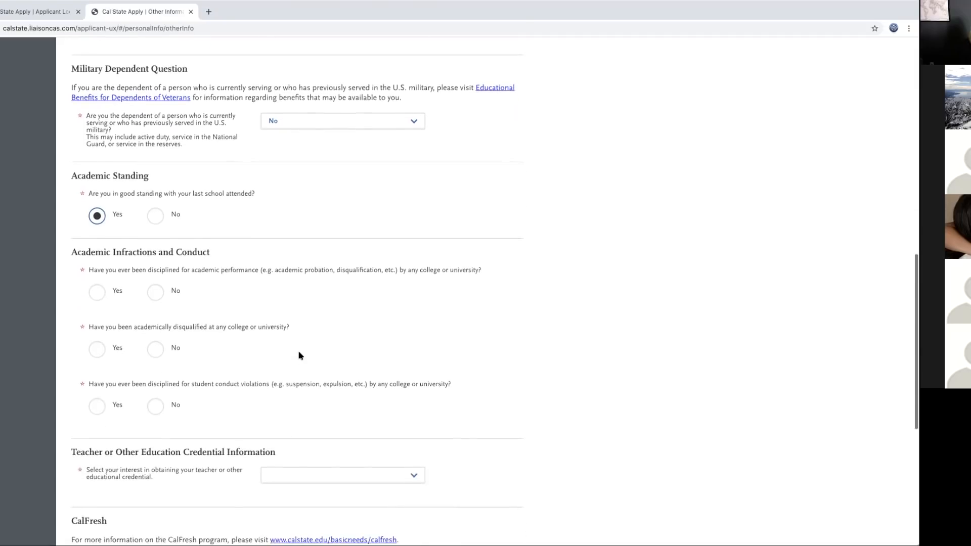
pyautogui.scroll(-1, 299, 356)
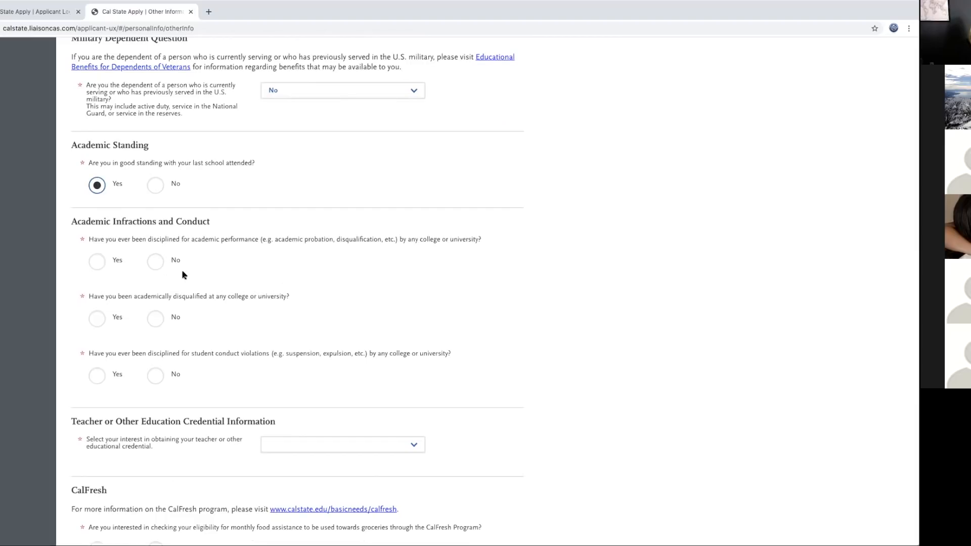
pyautogui.click(156, 262)
pyautogui.click(156, 381)
# Step: Choose 'Not interested in a credential program' and answer No to CalFresh eligibility
pyautogui.scroll(-3, 291, 347)
pyautogui.scroll(-5, 290, 347)
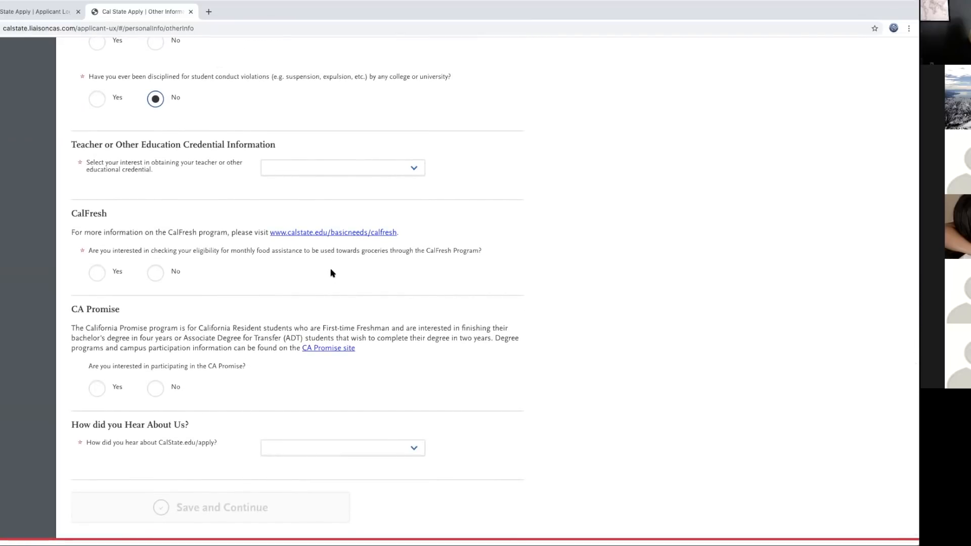
pyautogui.click(414, 170)
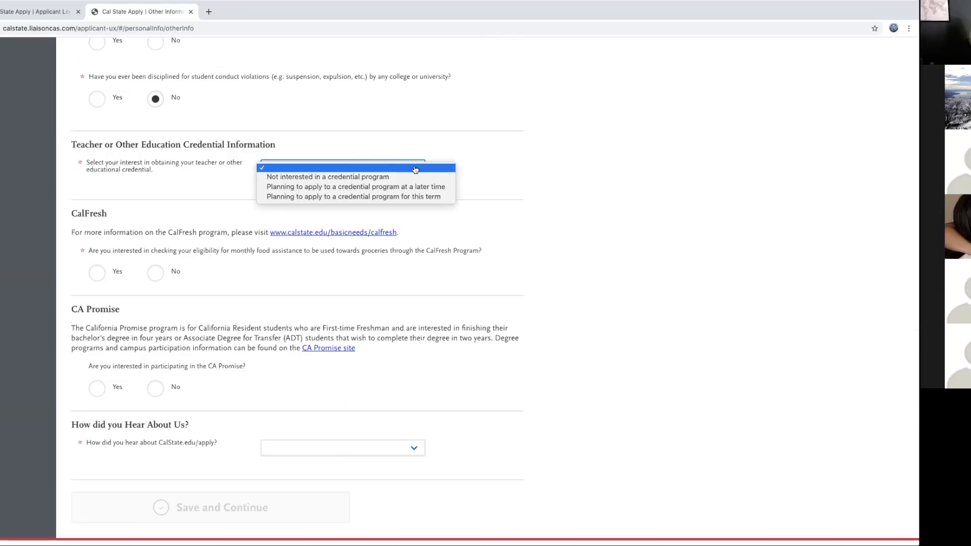
pyautogui.click(362, 177)
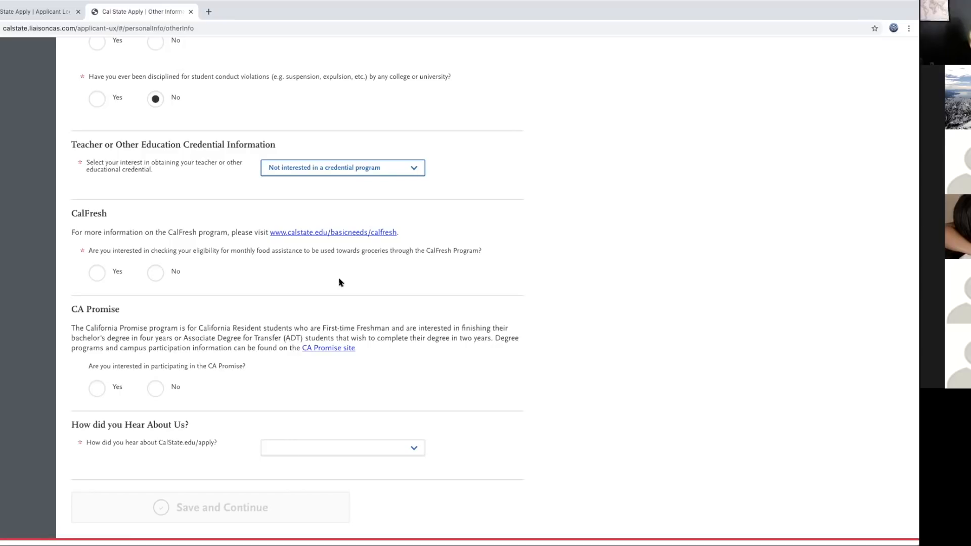
pyautogui.click(155, 273)
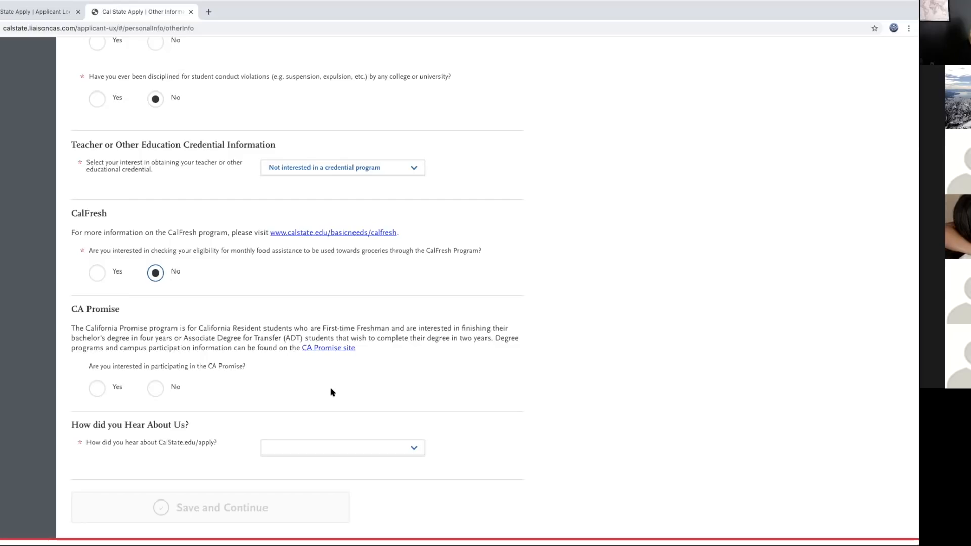
# Step: Answer Yes to CA Promise, pick Counselor/Advisor as referral, No to academic disqualification, and save
pyautogui.click(98, 388)
pyautogui.click(340, 449)
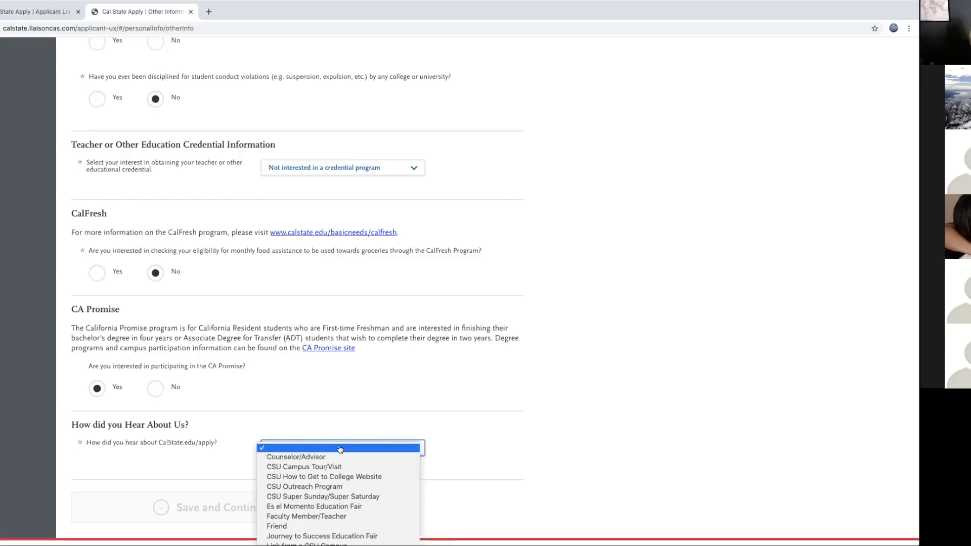
pyautogui.click(327, 457)
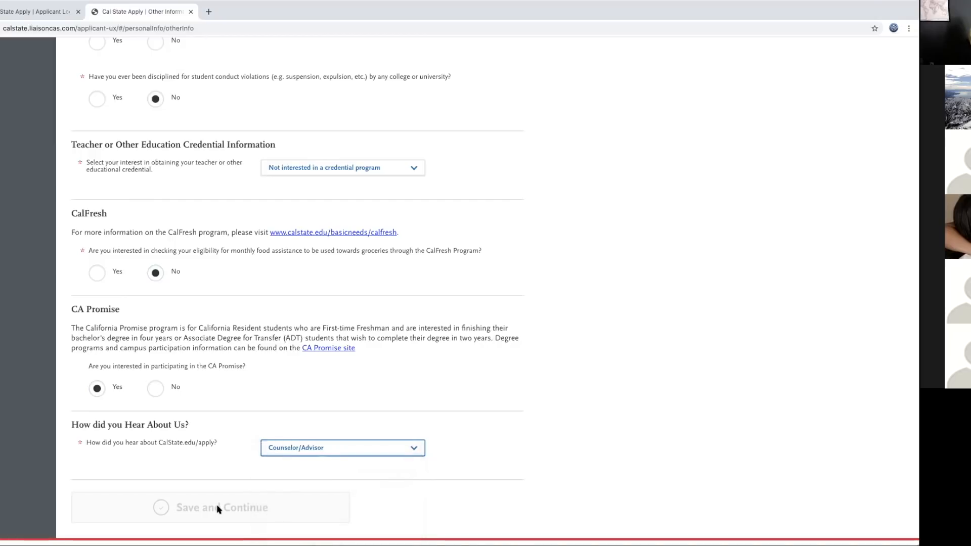
pyautogui.scroll(3, 461, 462)
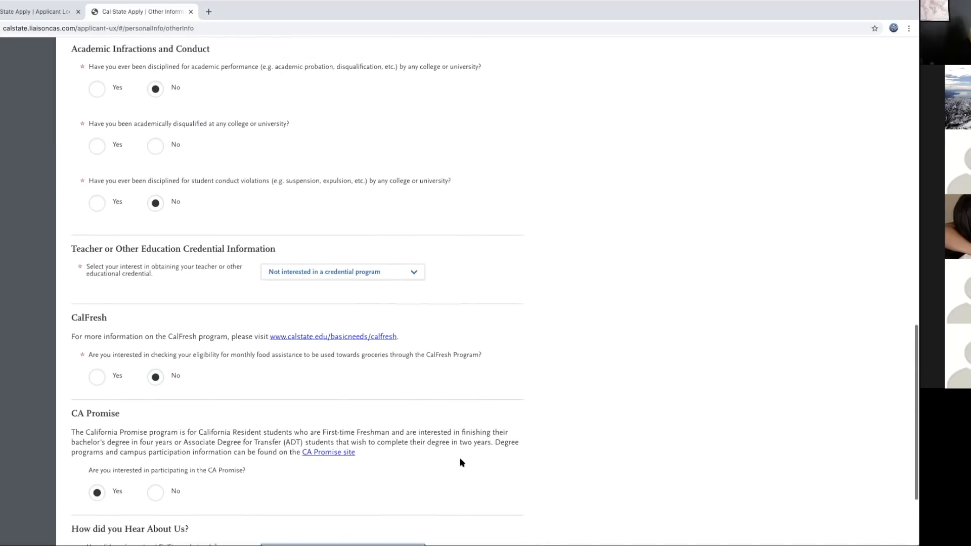
pyautogui.click(155, 146)
pyautogui.scroll(-3, 349, 256)
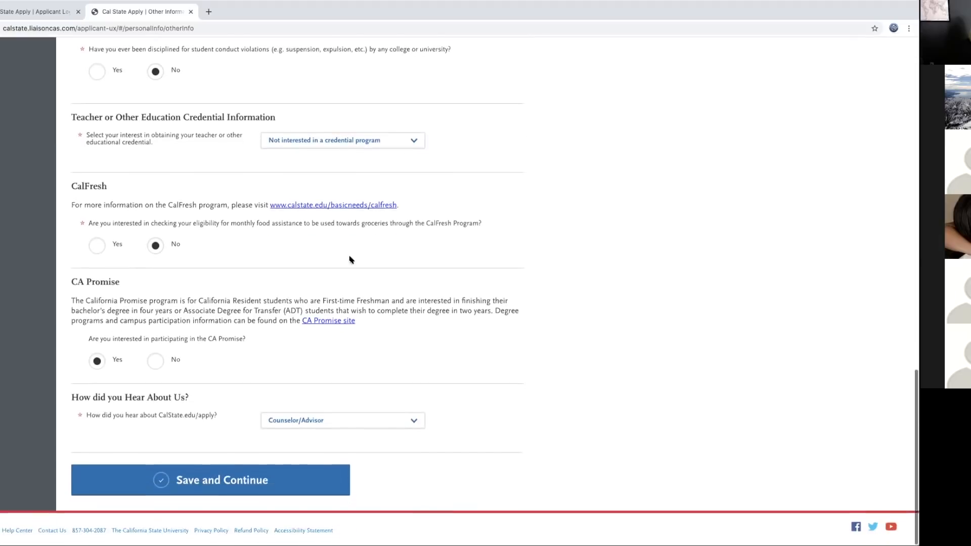
pyautogui.click(314, 481)
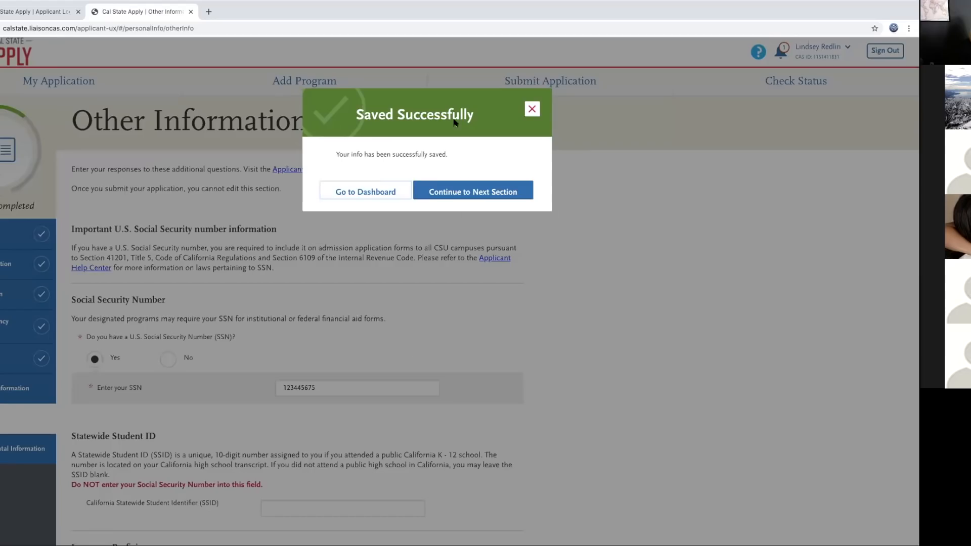
# Step: Continue to Financial and Parental Information and select 'None of the above statements apply to me.'
pyautogui.click(473, 191)
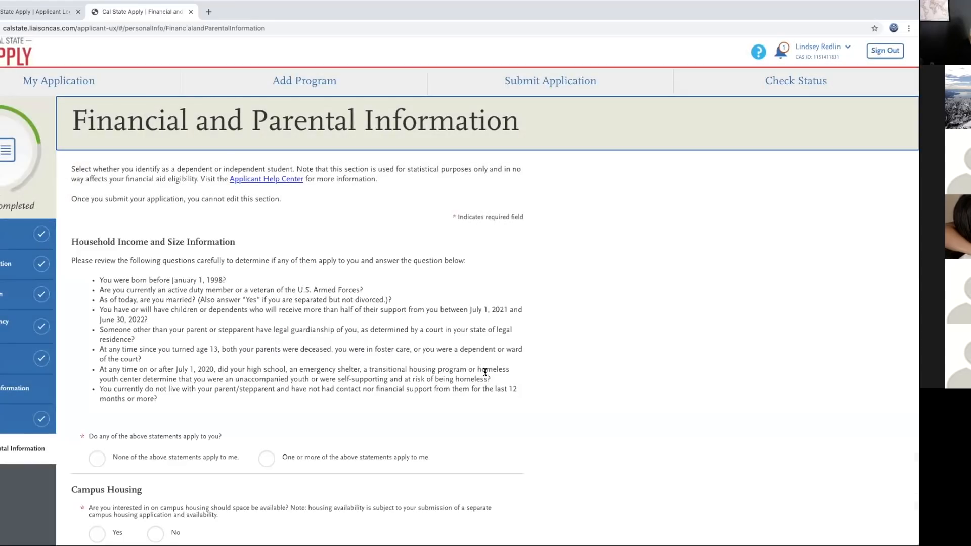
pyautogui.scroll(-3, 485, 372)
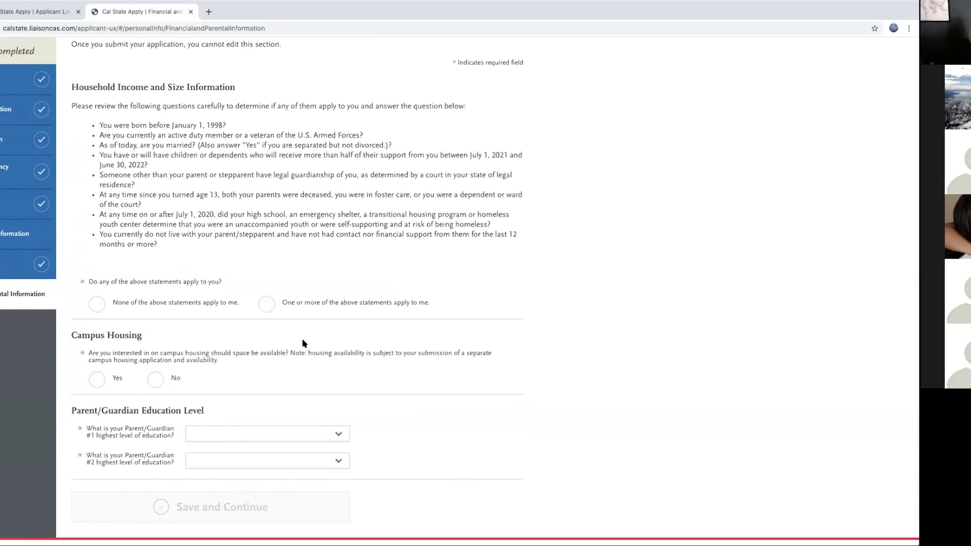
pyautogui.scroll(1, 303, 341)
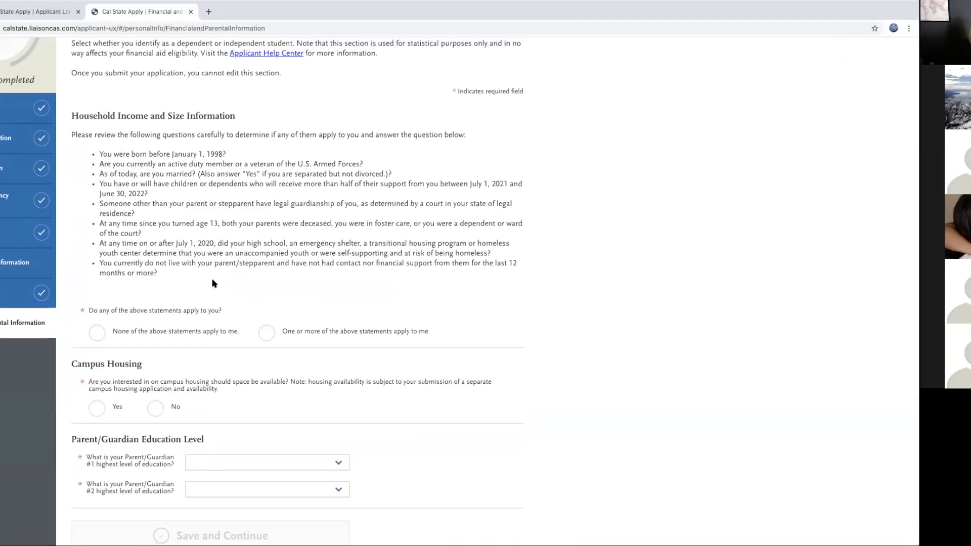
pyautogui.click(97, 336)
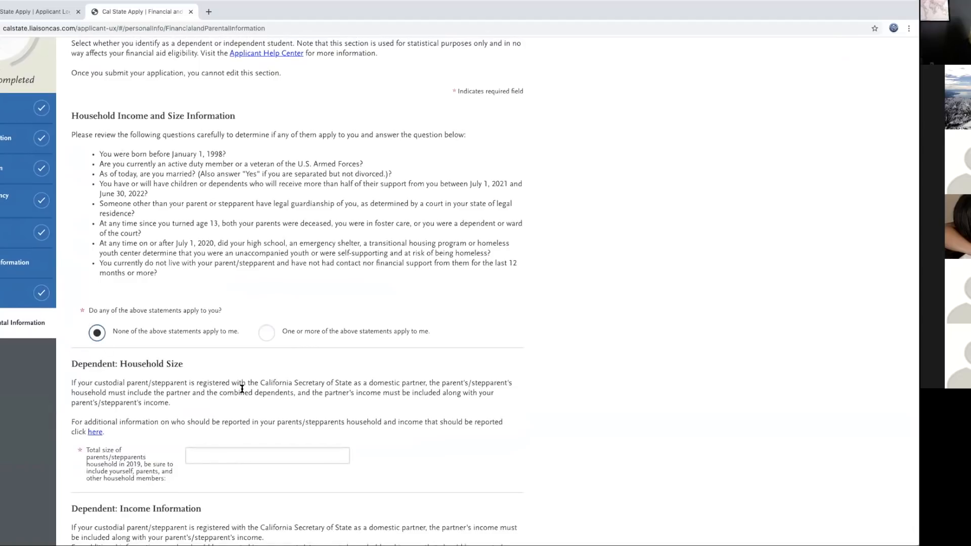
pyautogui.scroll(-5, 245, 390)
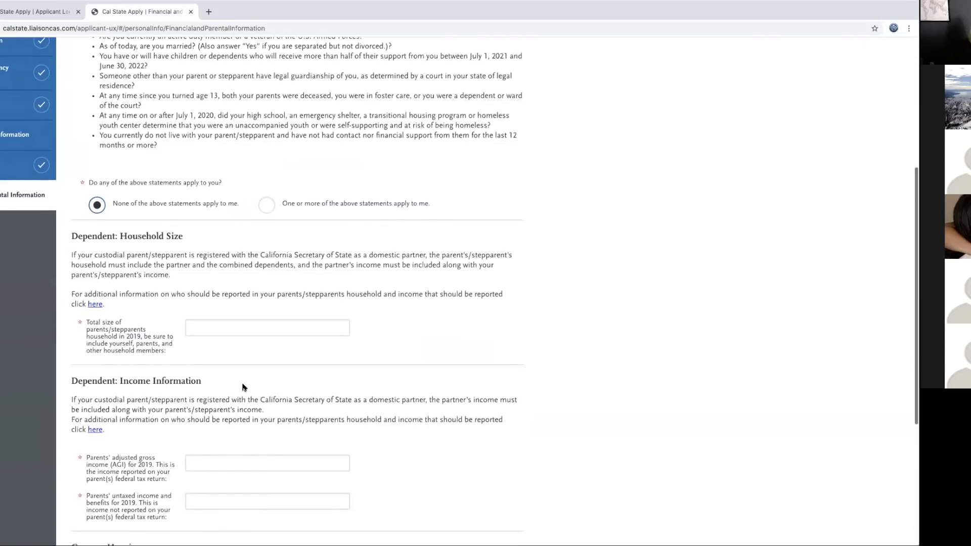
# Step: Fill in a parents' household size of 4 and 200,000 for both parental AGI and untaxed income
pyautogui.click(231, 326)
pyautogui.write('4')
pyautogui.scroll(-2, 282, 372)
pyautogui.scroll(-1, 282, 373)
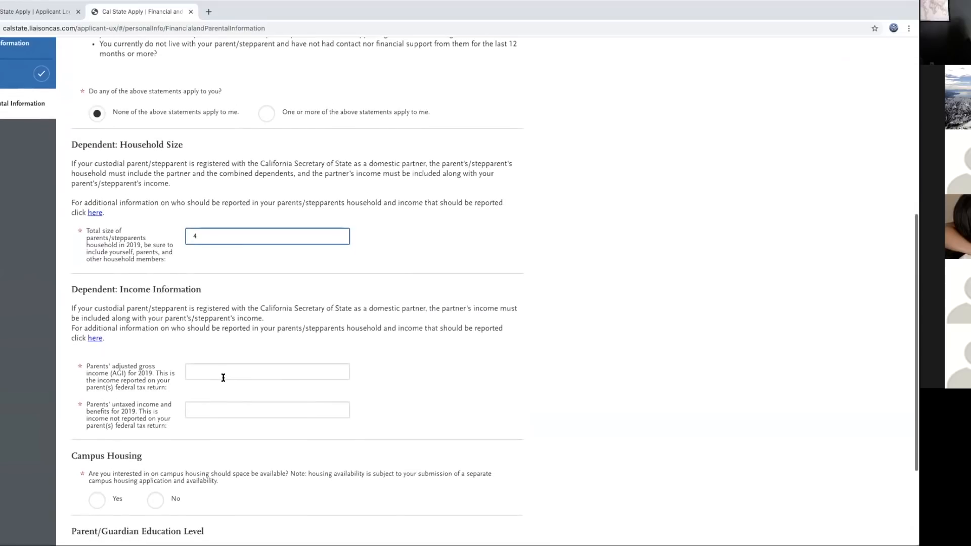
pyautogui.click(212, 351)
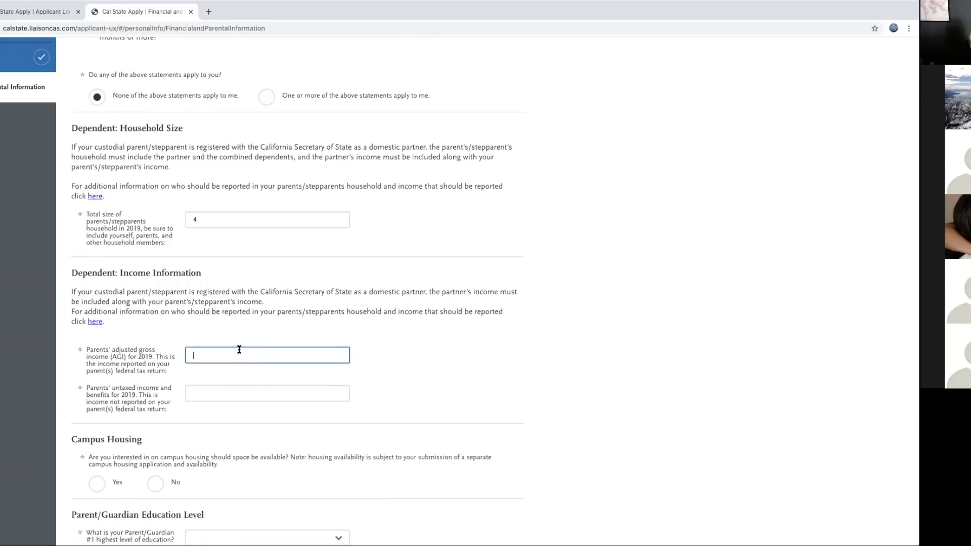
pyautogui.write('200,000')
pyautogui.click(267, 393)
pyautogui.write('200,000')
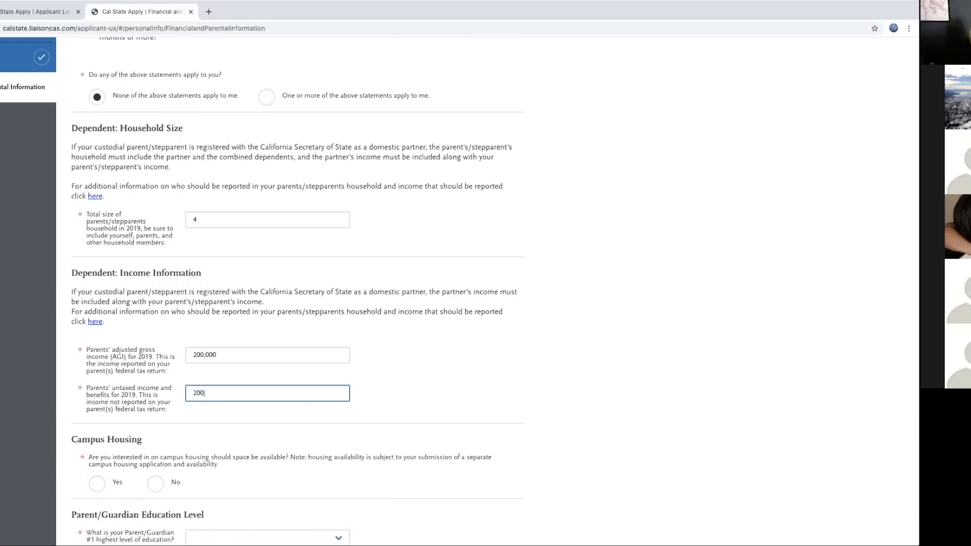
pyautogui.press('Tab')
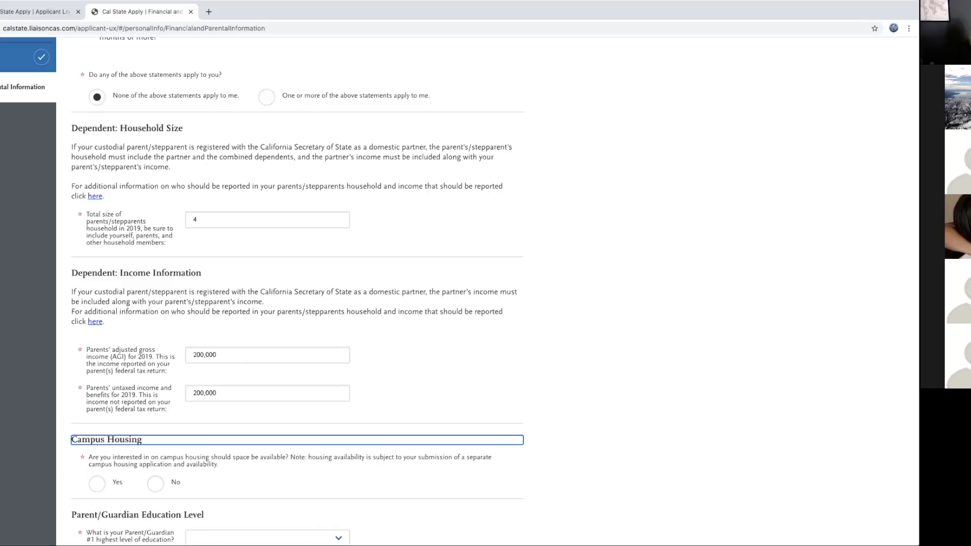
pyautogui.scroll(-3, 155, 360)
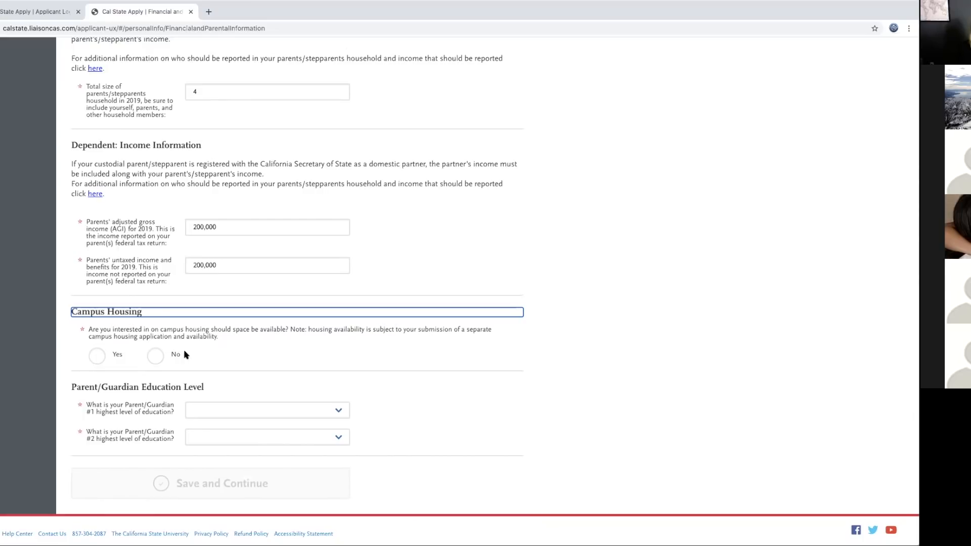
# Step: Choose Yes for campus housing and High School Graduate for both Parent/Guardian education levels, then save
pyautogui.click(101, 358)
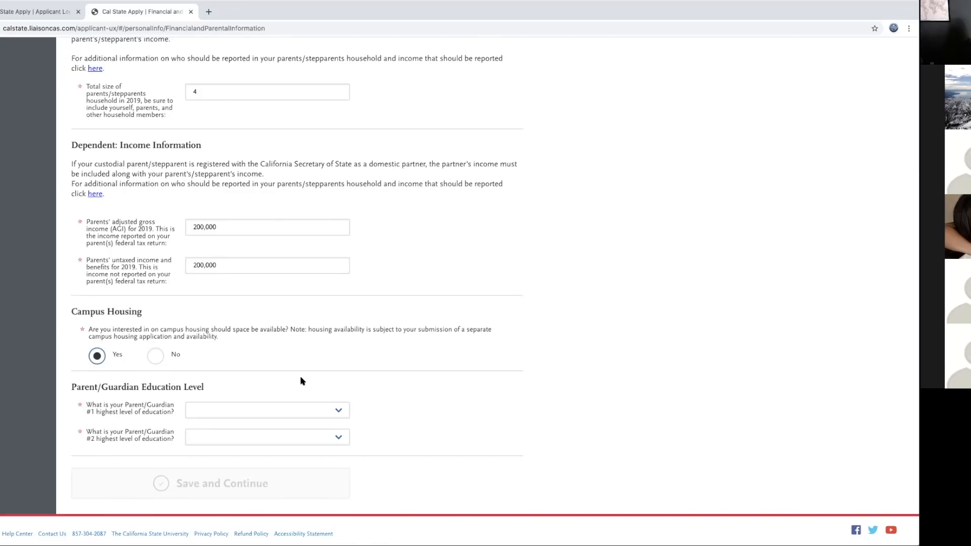
pyautogui.click(338, 410)
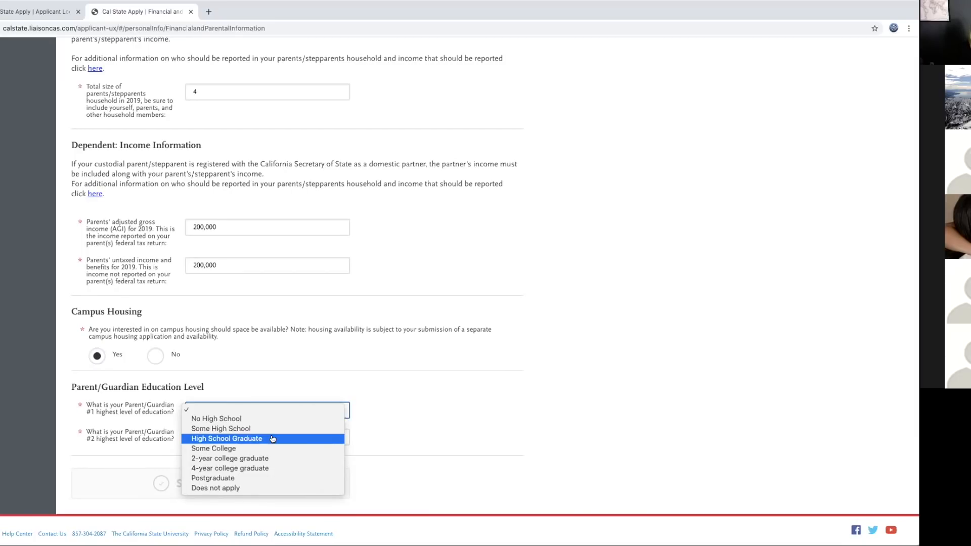
pyautogui.click(272, 439)
pyautogui.click(257, 438)
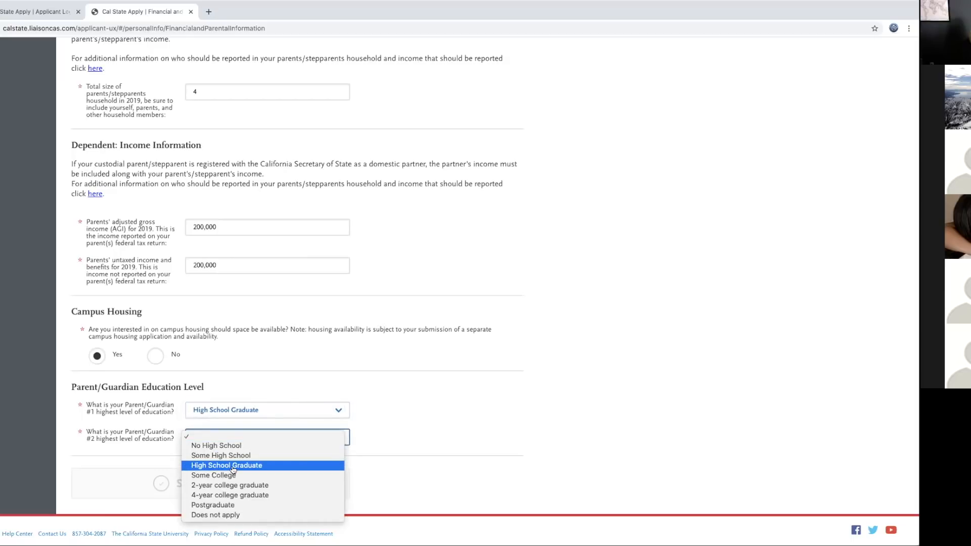
pyautogui.click(238, 466)
pyautogui.click(223, 483)
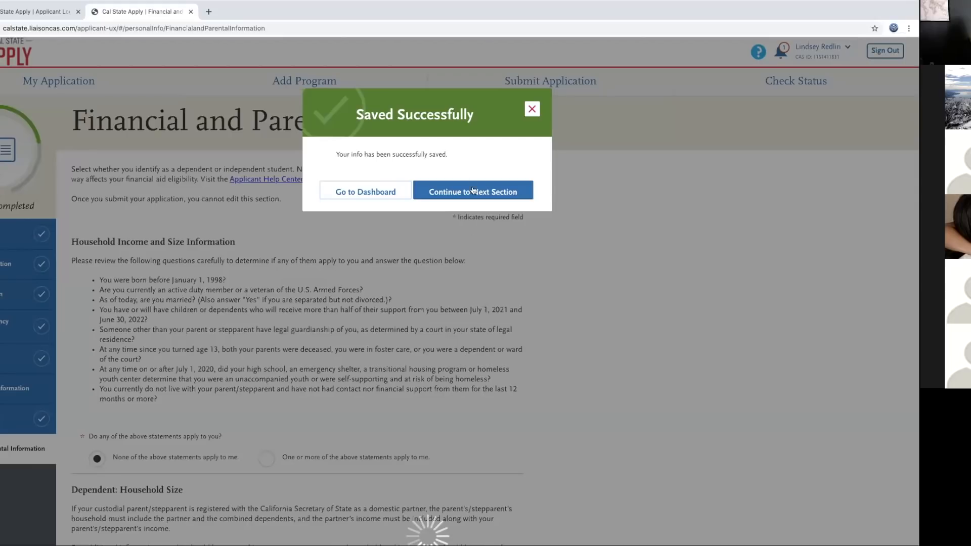
# Step: Continue past the financial section, then return to the My Application dashboard
pyautogui.click(473, 191)
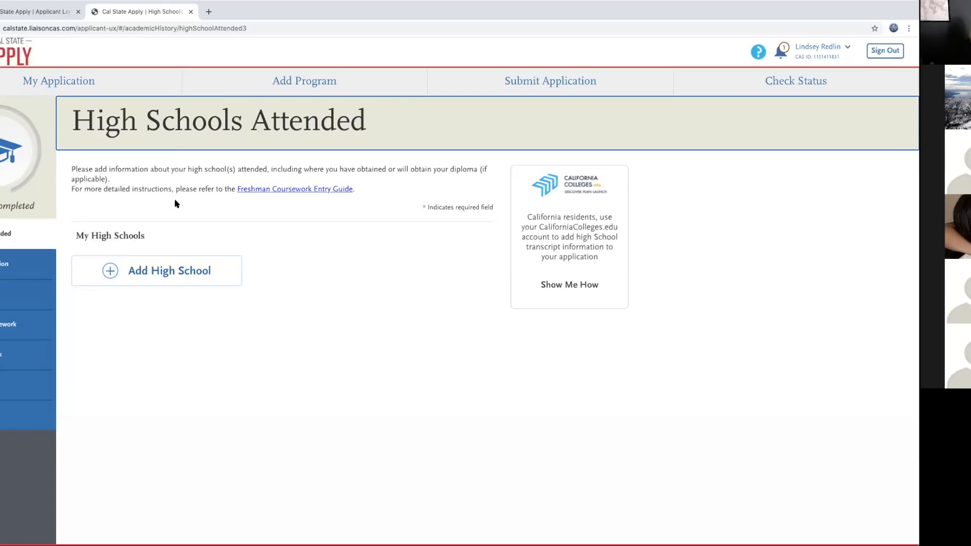
pyautogui.click(58, 82)
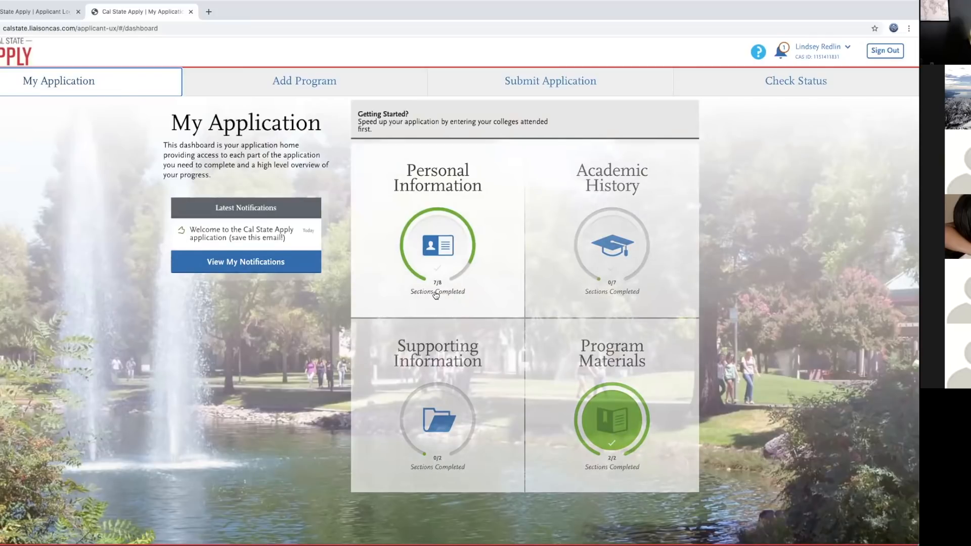
# Step: Check the Personal Information section list, then open Academic History's High Schools Attended section
pyautogui.click(445, 179)
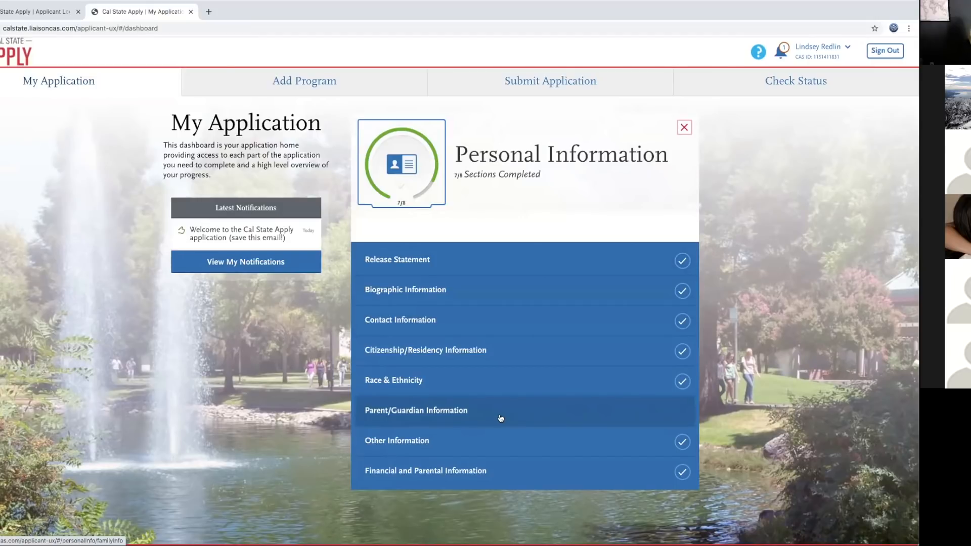
pyautogui.click(684, 129)
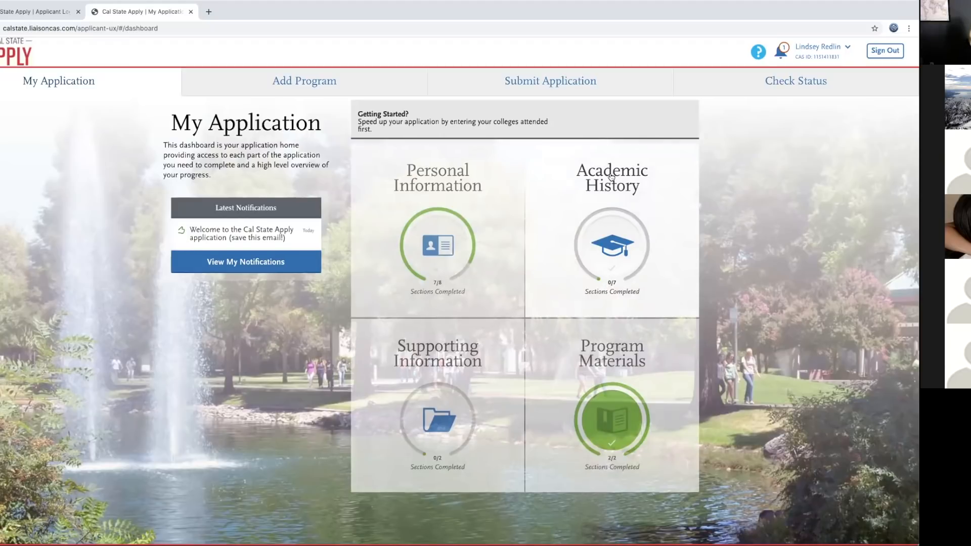
pyautogui.click(611, 176)
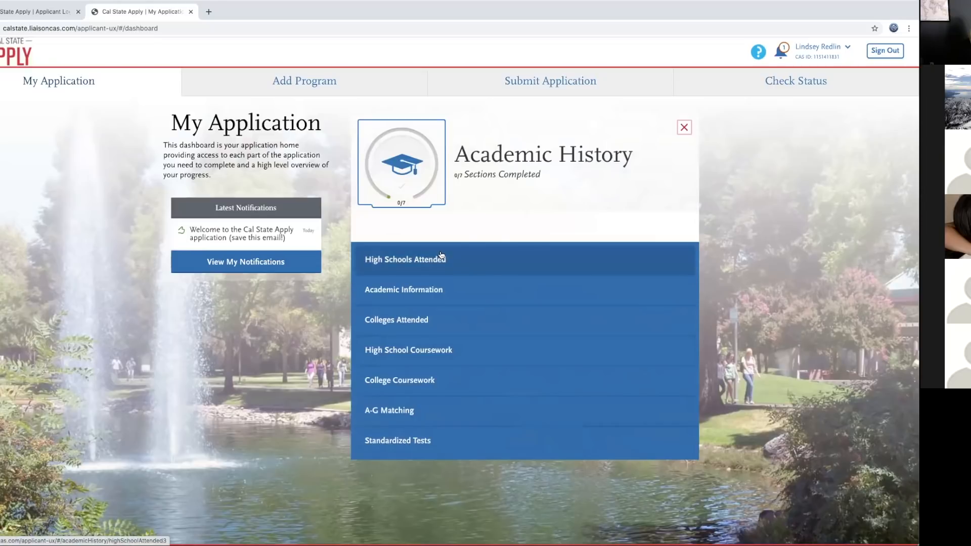
pyautogui.click(440, 256)
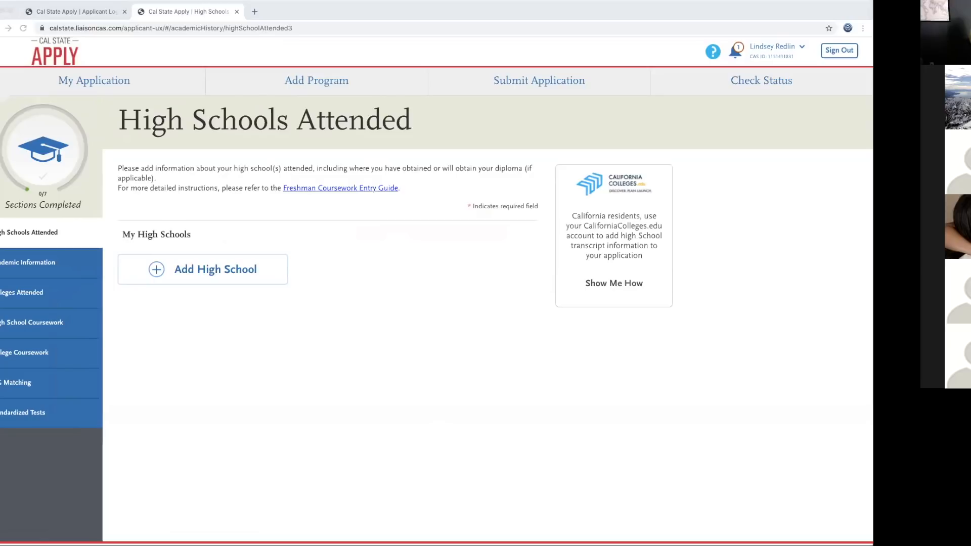
# Step: Start a new high school entry and search Schools in California for 'kennedy'
pyautogui.click(158, 272)
pyautogui.click(158, 272)
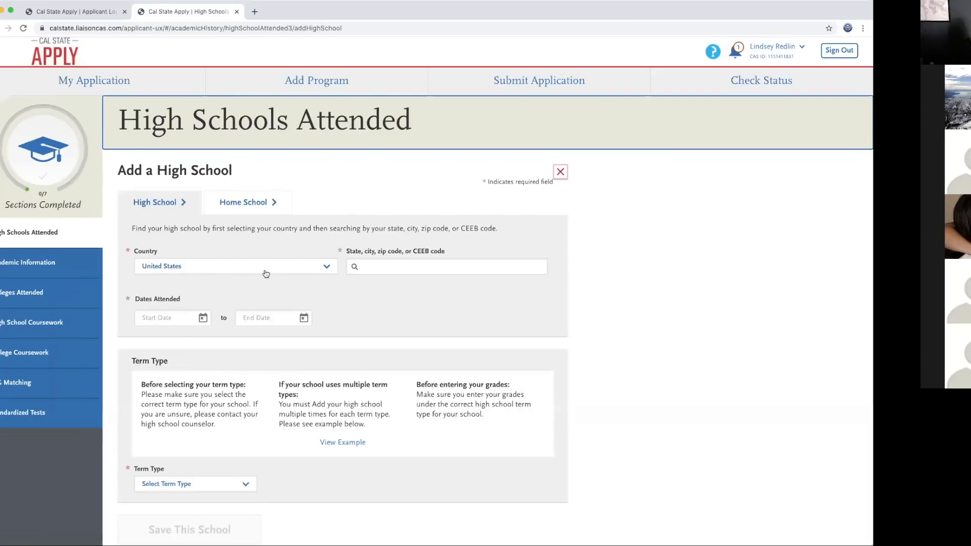
pyautogui.click(384, 266)
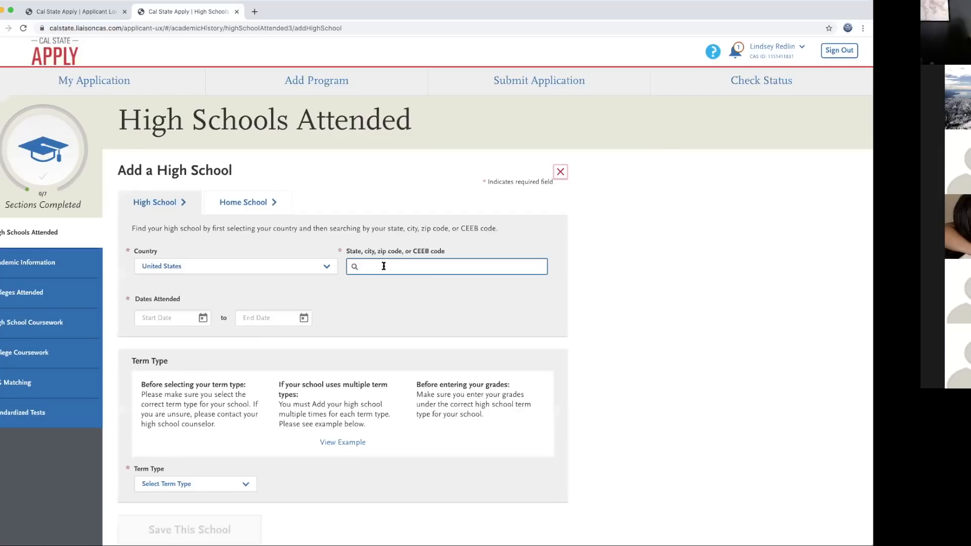
pyautogui.write('californ')
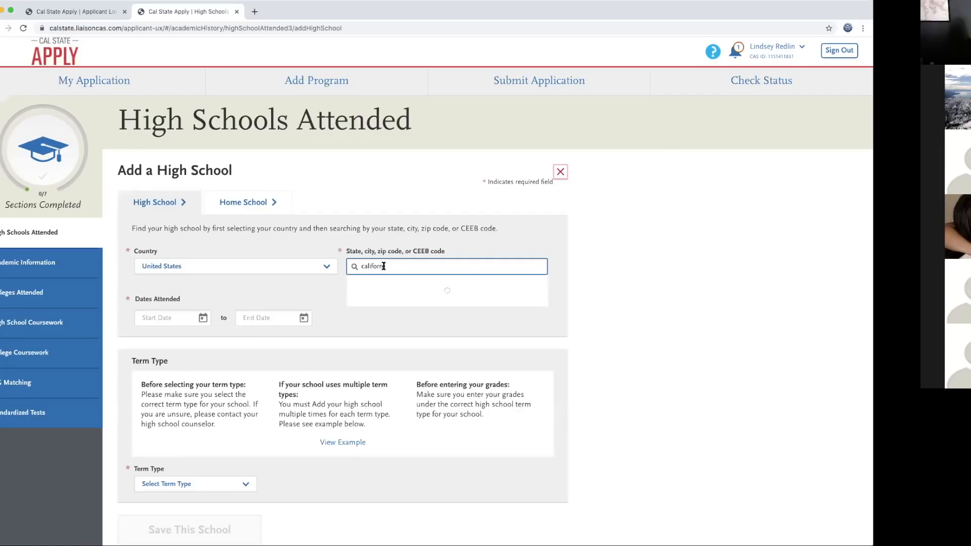
pyautogui.write('i')
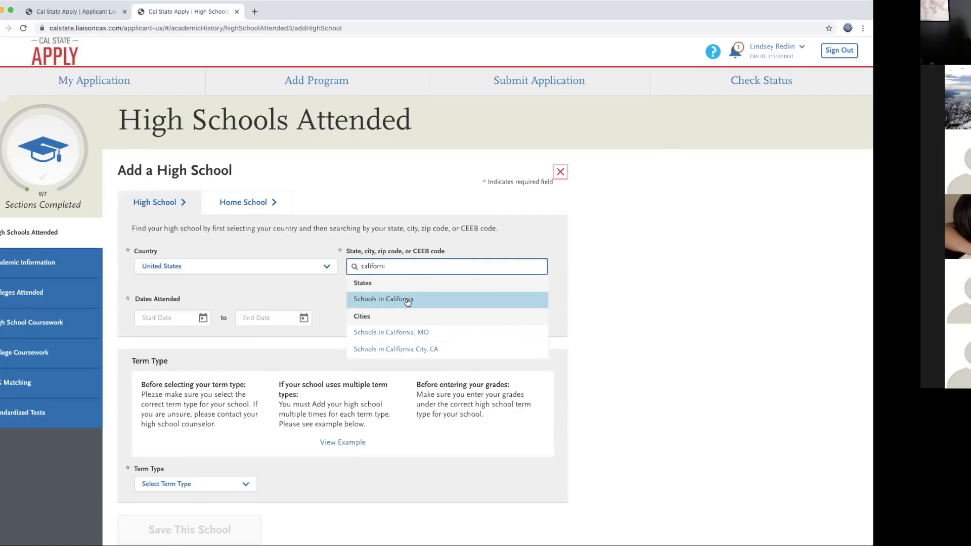
pyautogui.click(408, 300)
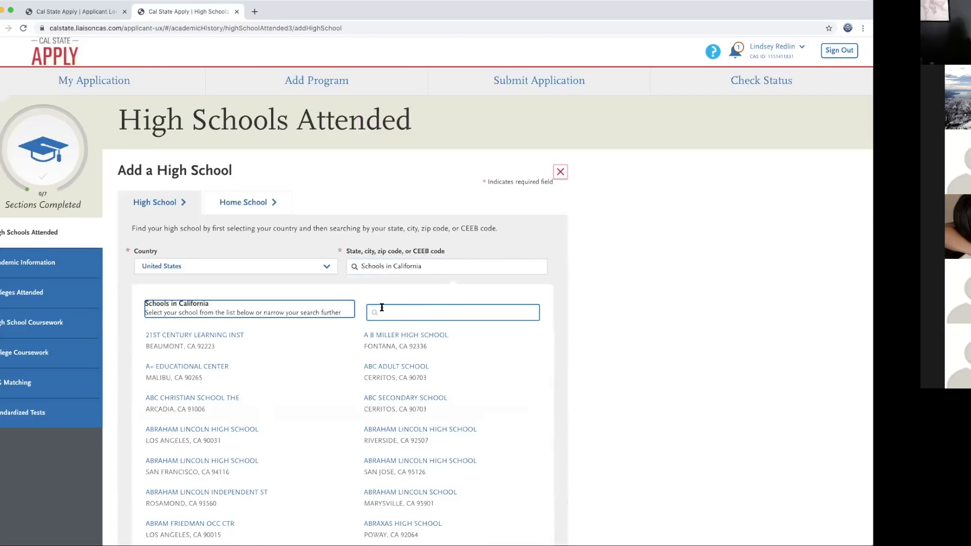
pyautogui.click(391, 312)
pyautogui.write('kennedy')
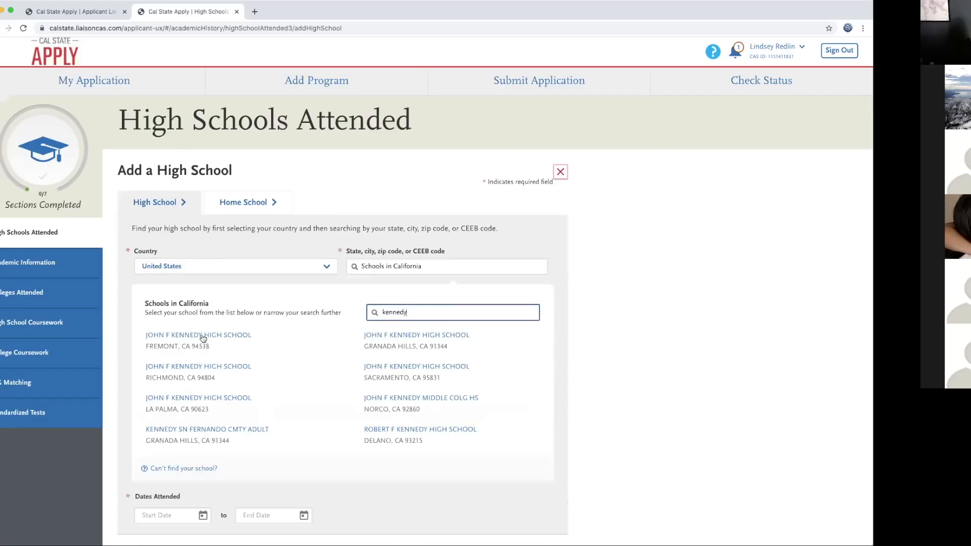
# Step: Pick John F Kennedy High School, Granada Hills, attended August 2017 to May 2021
pyautogui.click(424, 336)
pyautogui.click(202, 355)
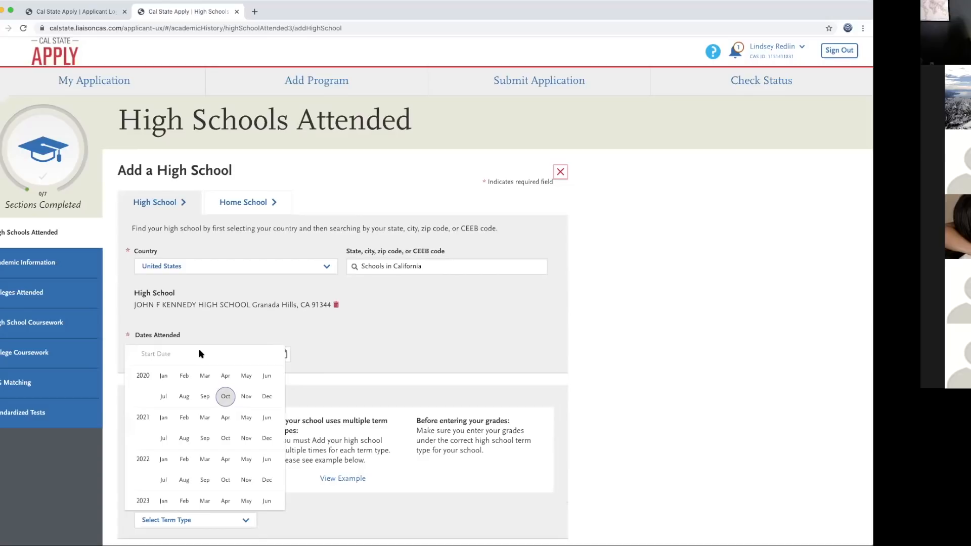
pyautogui.scroll(5, 196, 414)
pyautogui.scroll(1, 196, 413)
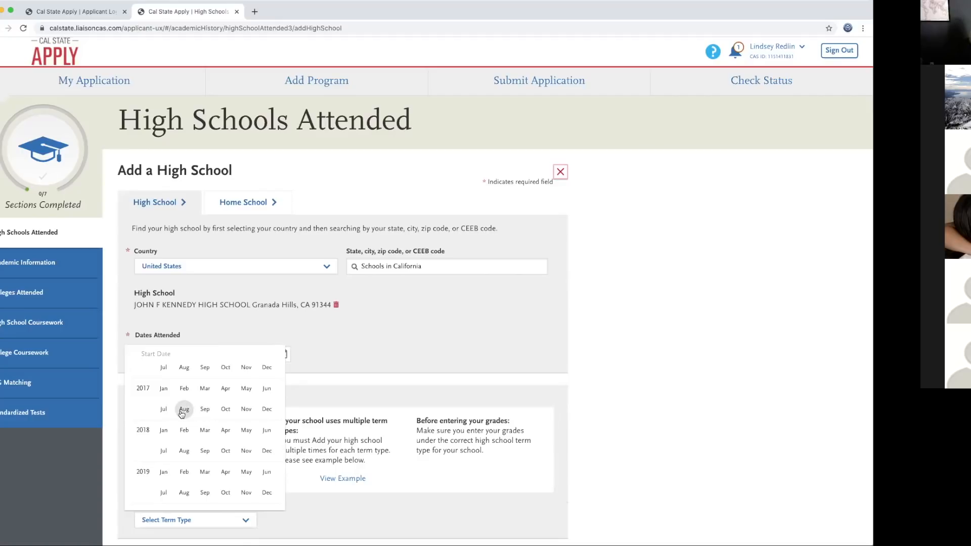
pyautogui.click(184, 409)
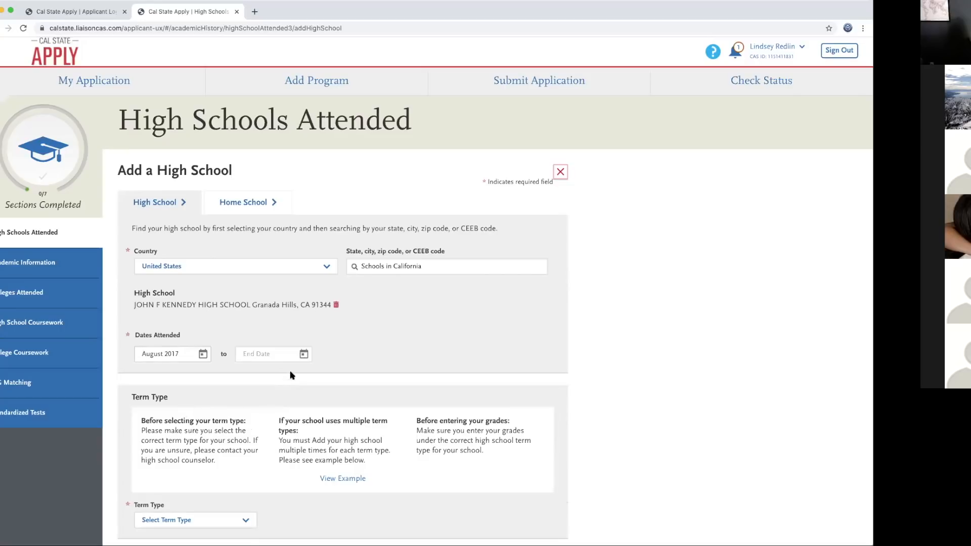
pyautogui.click(303, 356)
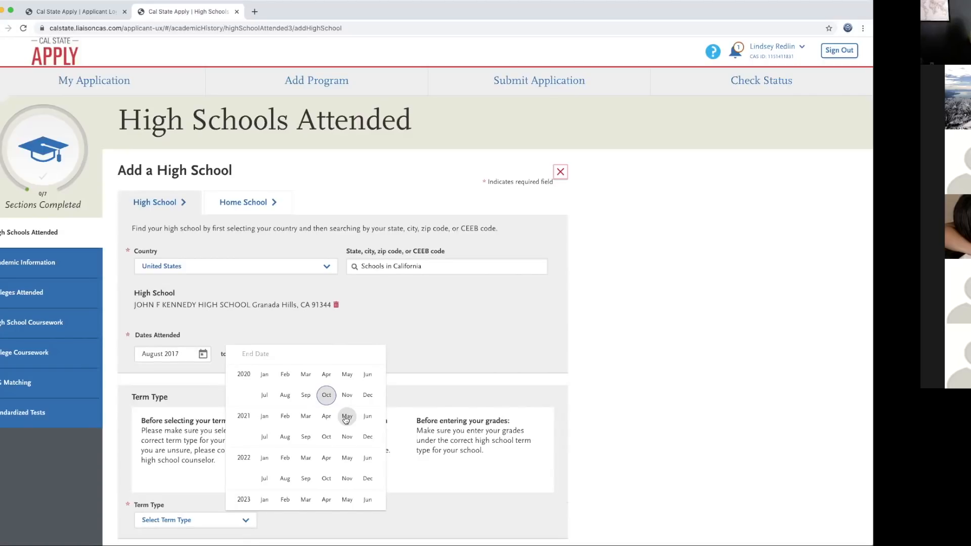
pyautogui.click(347, 417)
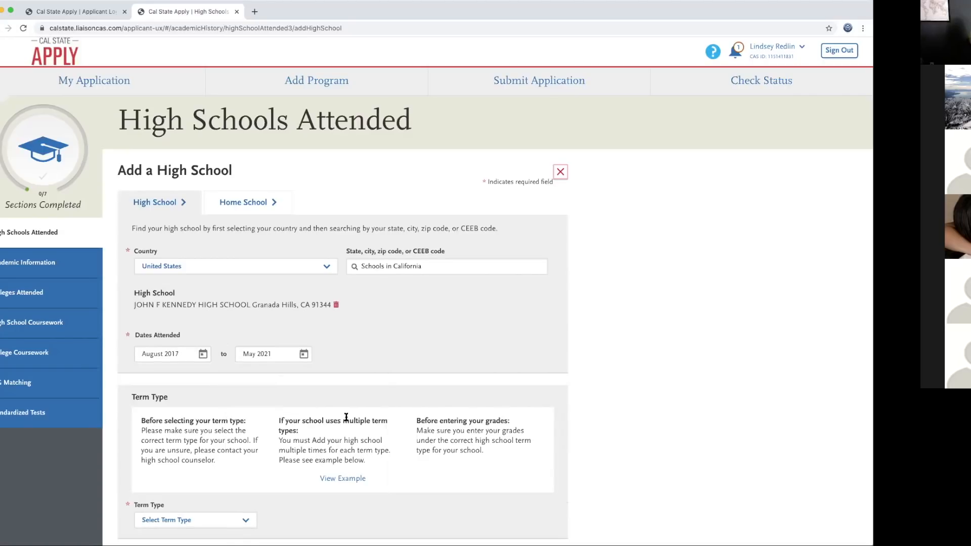
# Step: Set the school's term type to Semester and save it to My High Schools
pyautogui.scroll(-1, 353, 371)
pyautogui.scroll(-3, 353, 372)
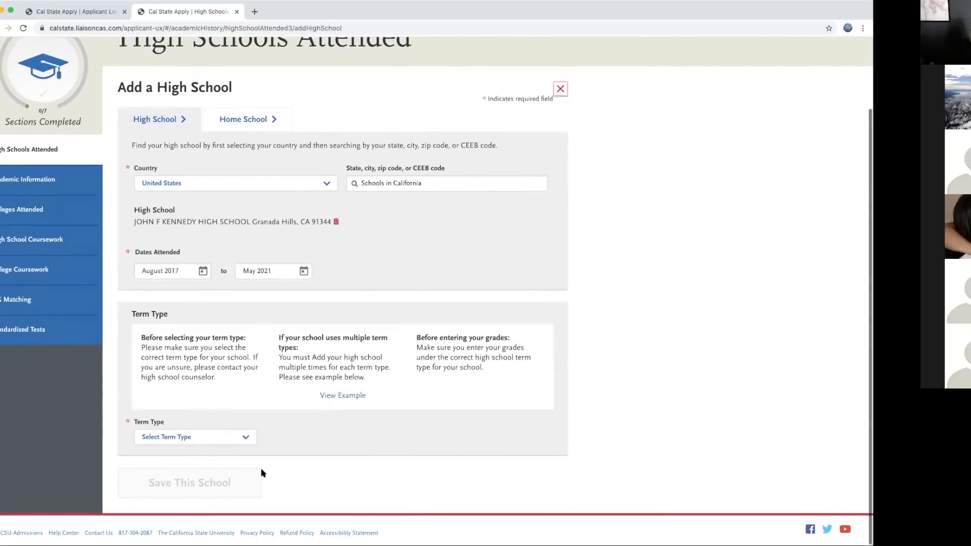
pyautogui.click(249, 441)
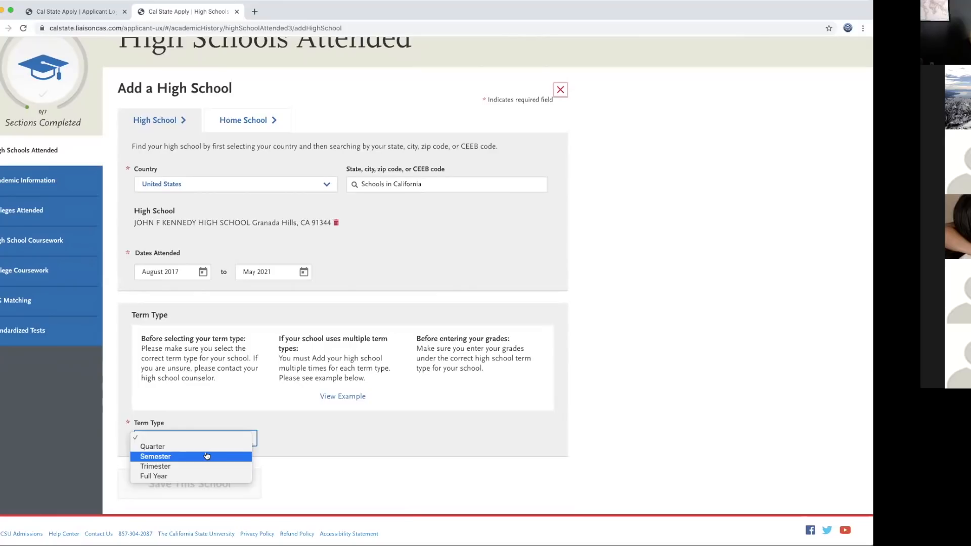
pyautogui.click(175, 457)
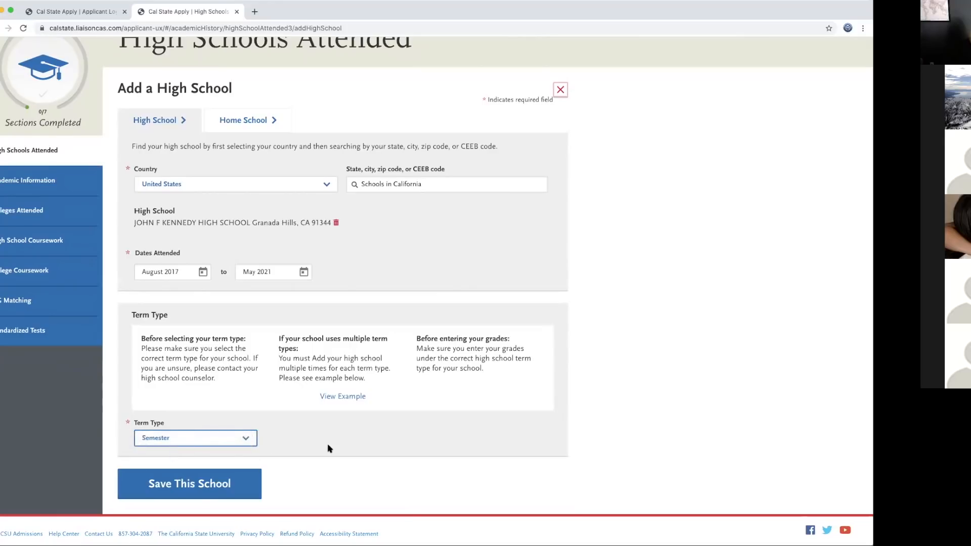
pyautogui.click(229, 489)
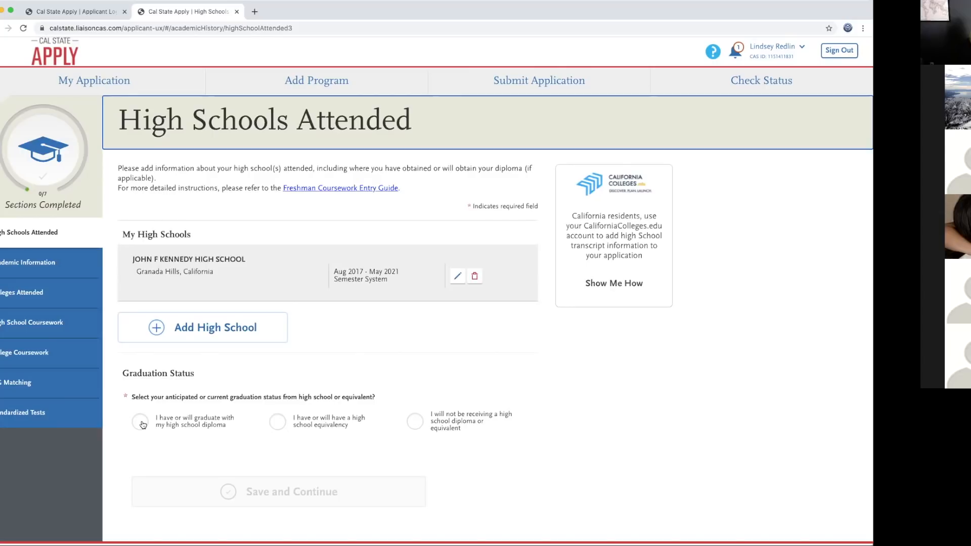
# Step: Record a diploma from John F Kennedy High School dated May 2021, save, and continue
pyautogui.click(140, 421)
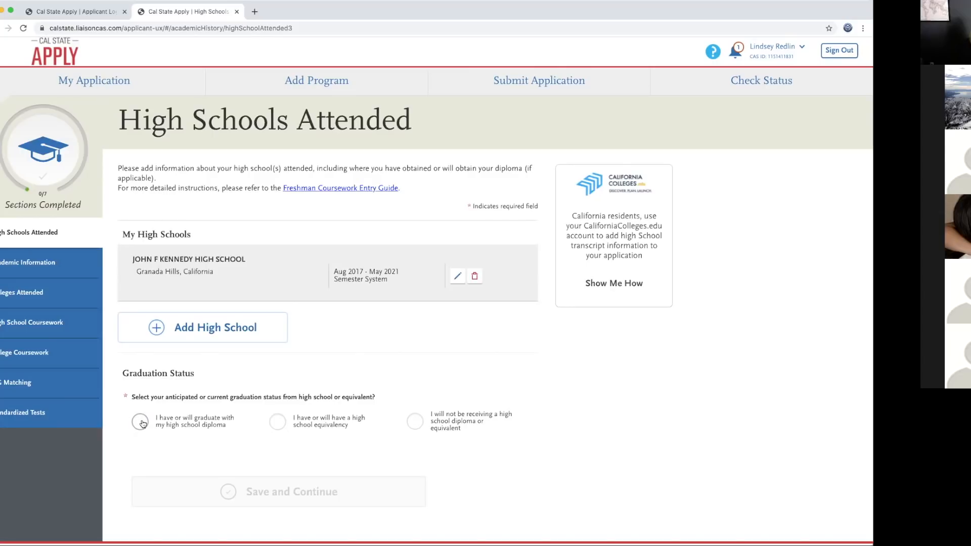
pyautogui.scroll(-2, 349, 412)
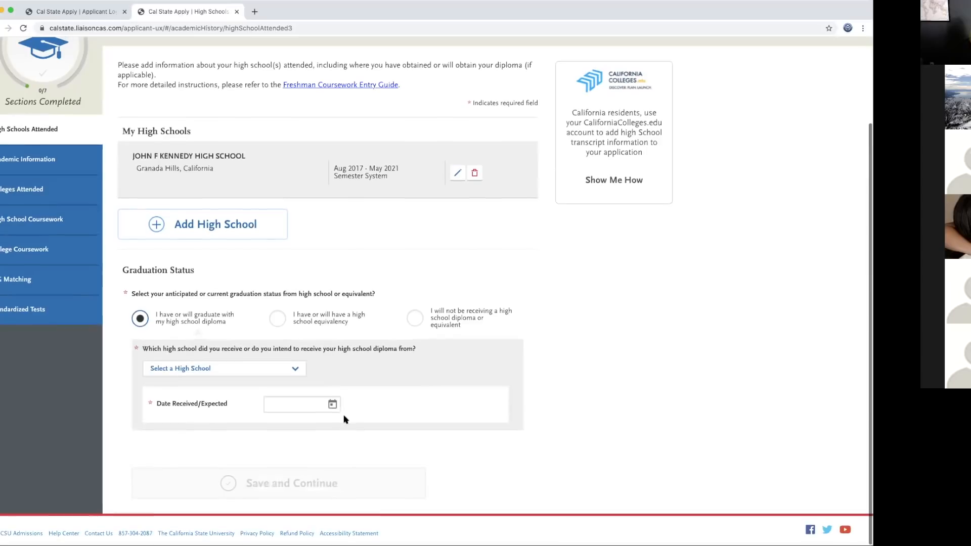
pyautogui.click(293, 372)
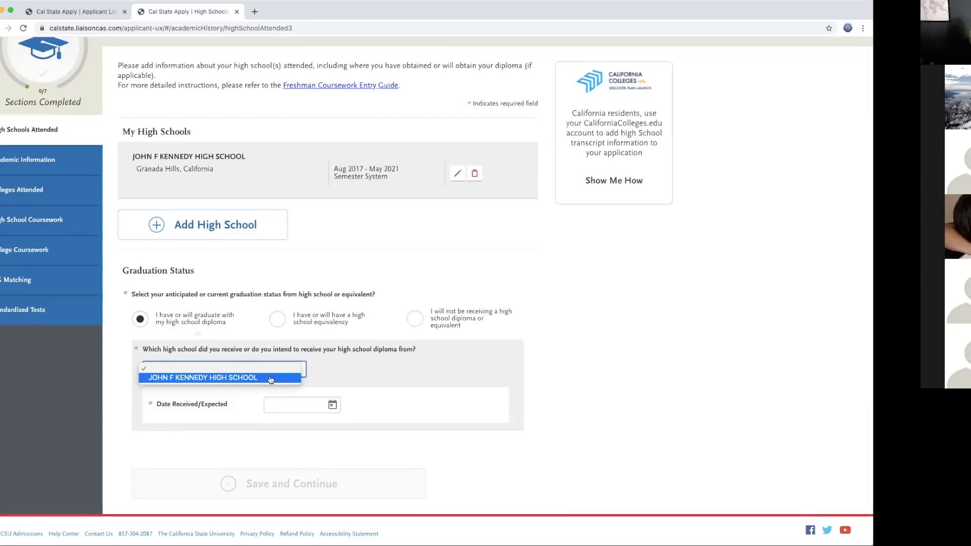
pyautogui.click(271, 379)
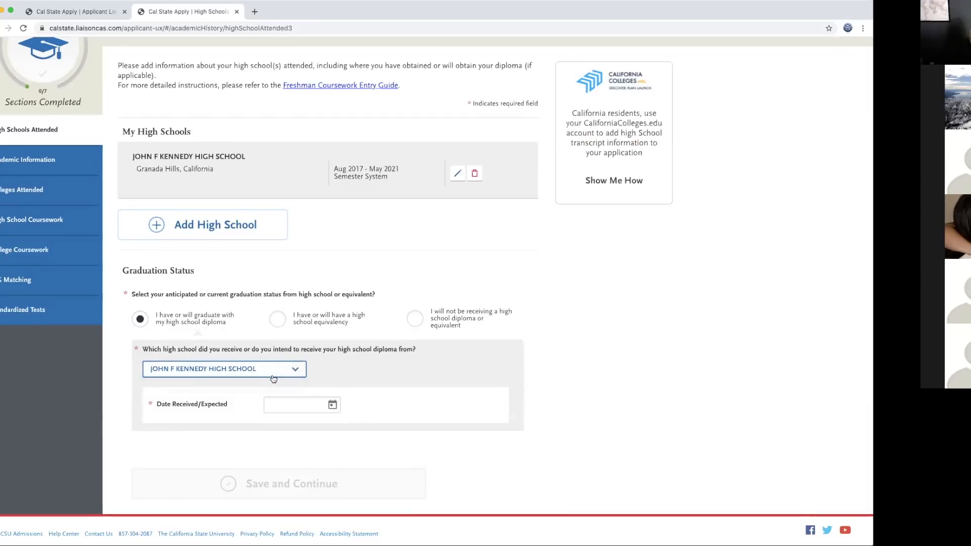
pyautogui.click(332, 405)
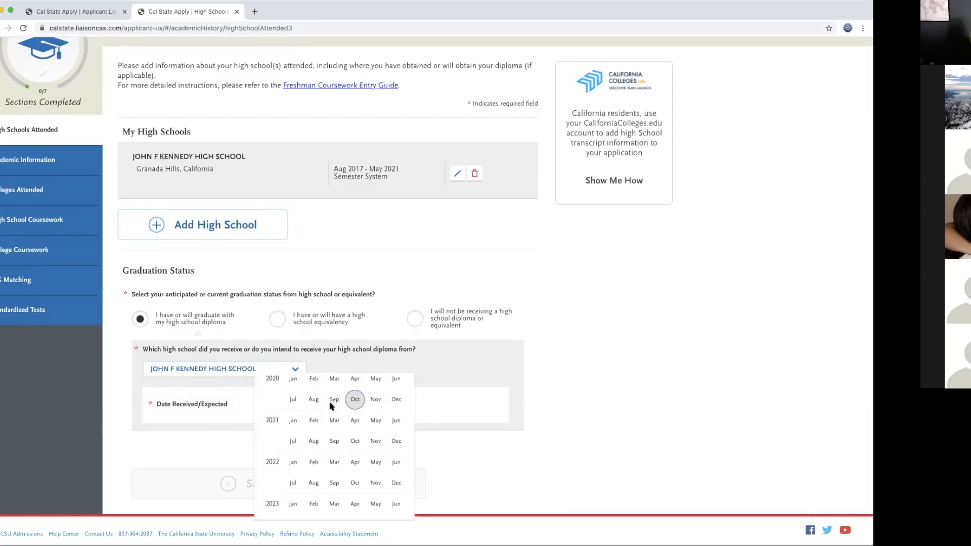
pyautogui.click(376, 428)
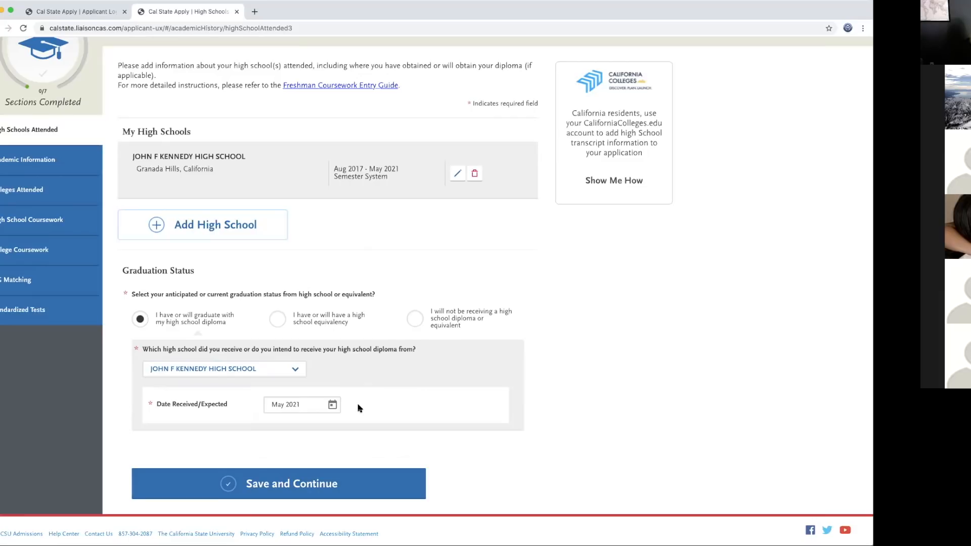
pyautogui.click(310, 487)
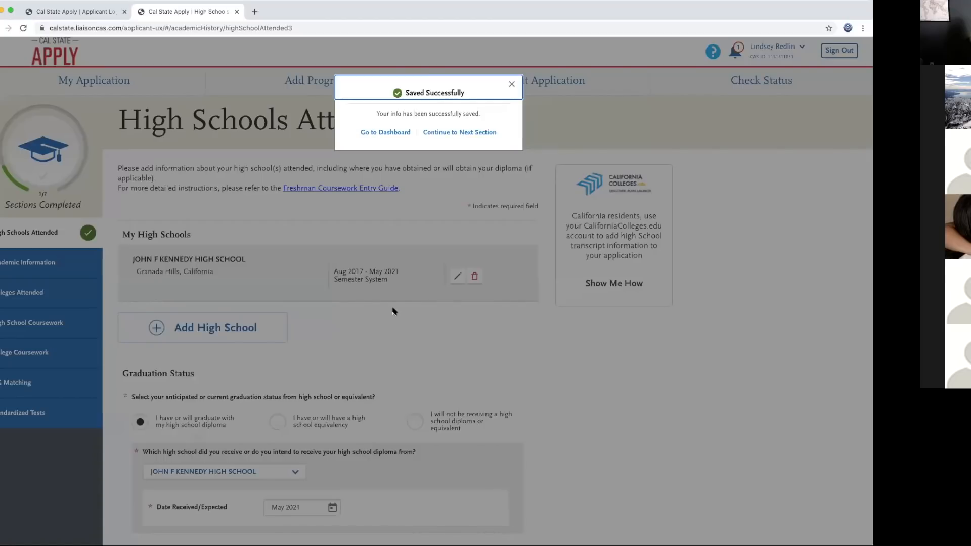
pyautogui.click(453, 134)
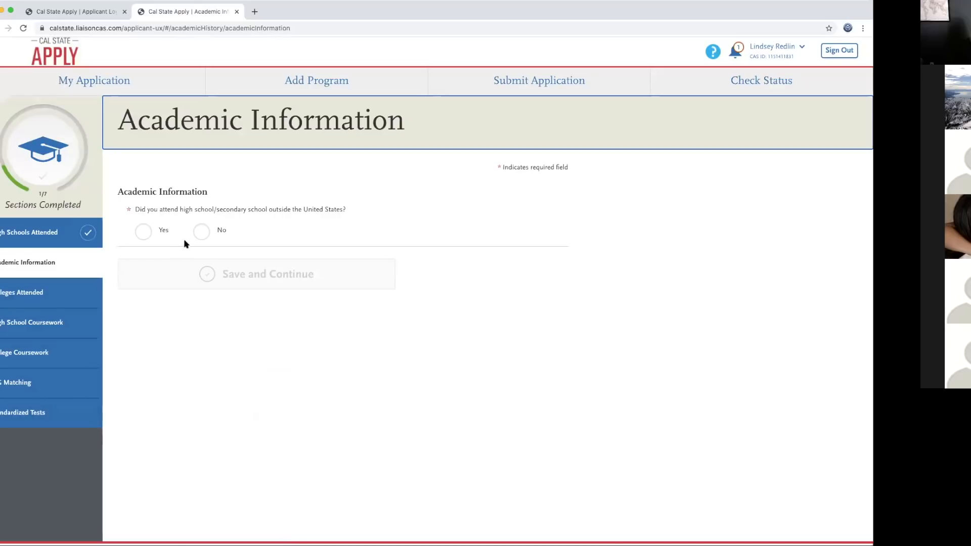
# Step: Answer No to schooling outside the U.S., save, and start adding a college
pyautogui.click(202, 236)
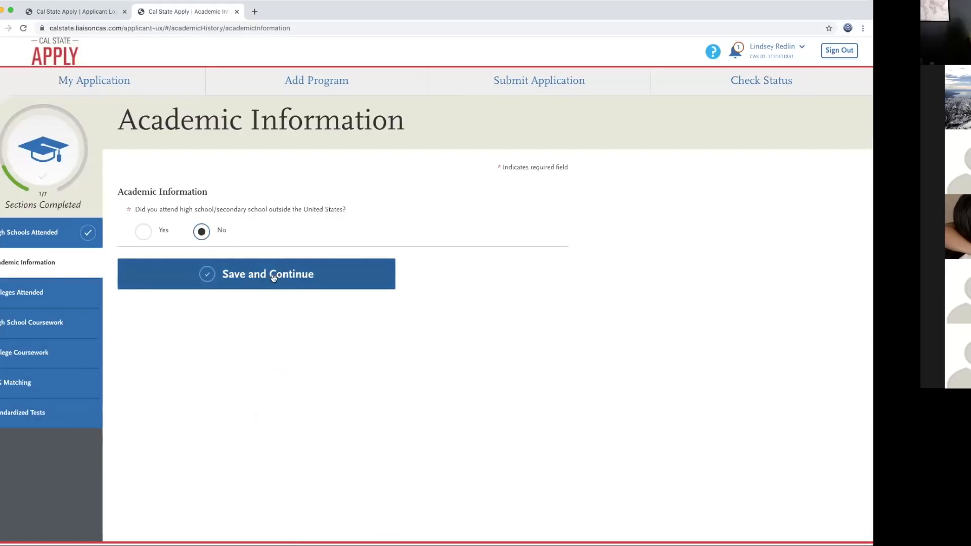
pyautogui.click(278, 272)
pyautogui.click(468, 192)
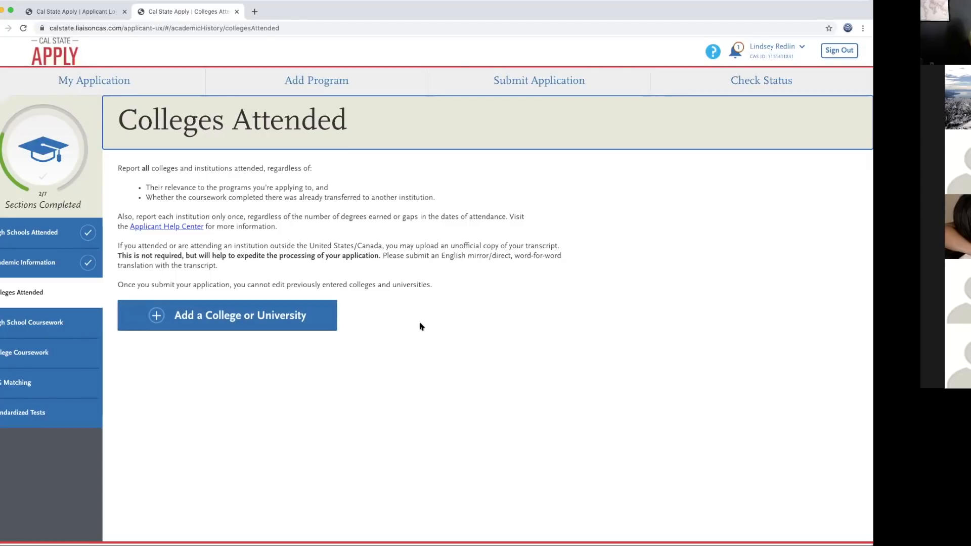
pyautogui.click(233, 317)
# Step: Select Los Angeles Pierce College, answer No to earning a degree, and choose the Semester system
pyautogui.click(230, 283)
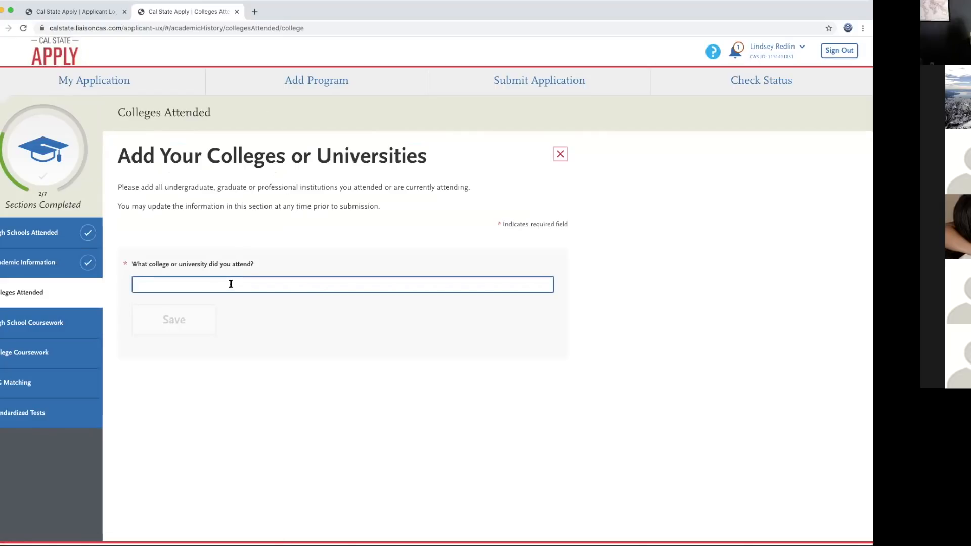
pyautogui.write('pierce')
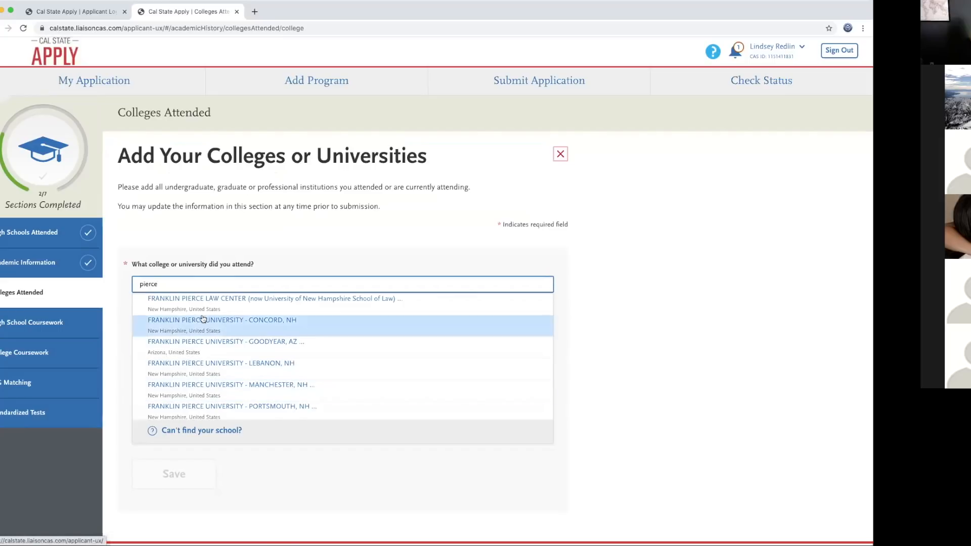
pyautogui.scroll(-2, 227, 375)
pyautogui.click(216, 367)
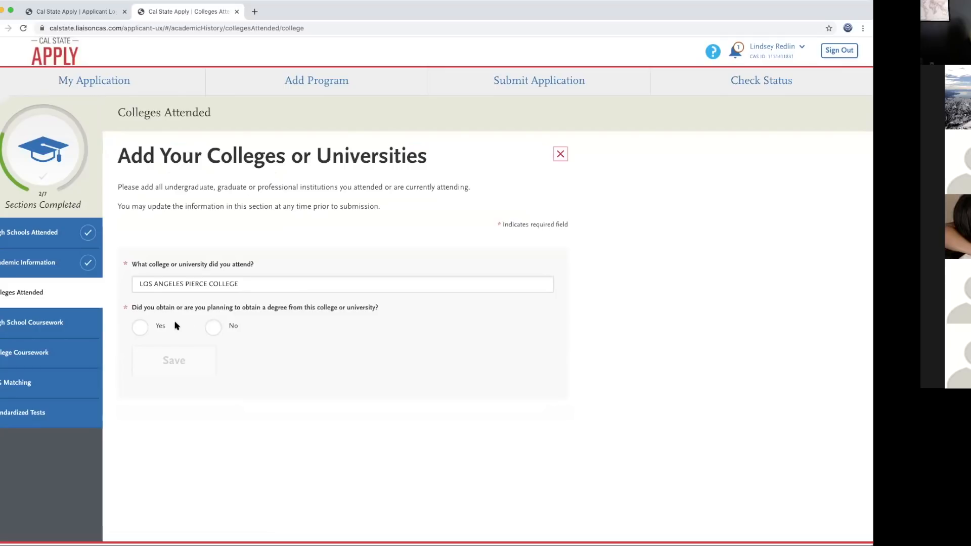
pyautogui.click(217, 332)
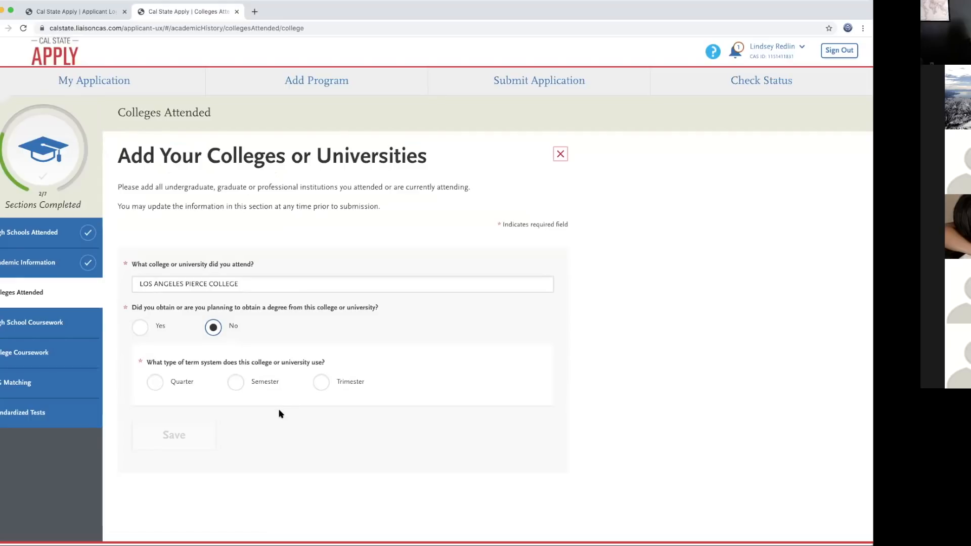
pyautogui.scroll(-1, 293, 409)
pyautogui.click(240, 355)
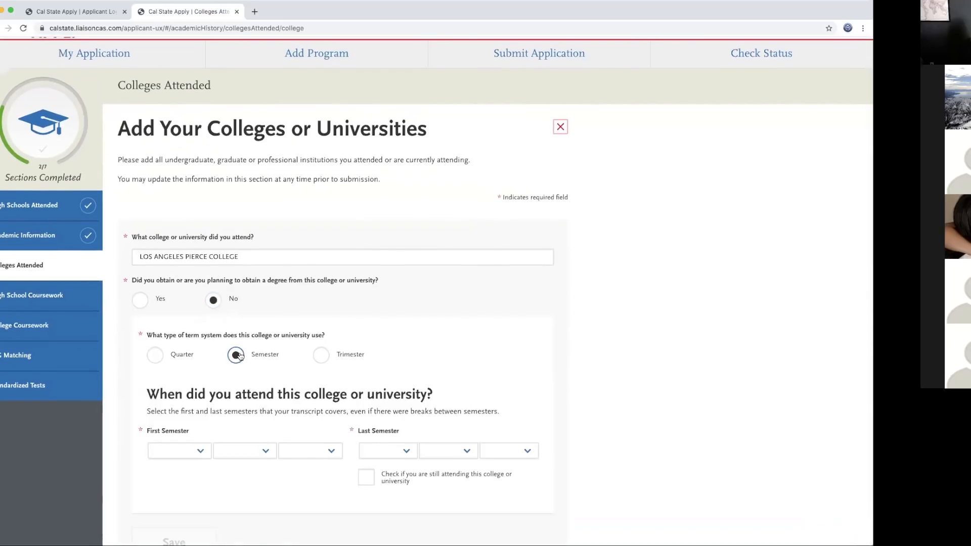
pyautogui.scroll(-3, 302, 427)
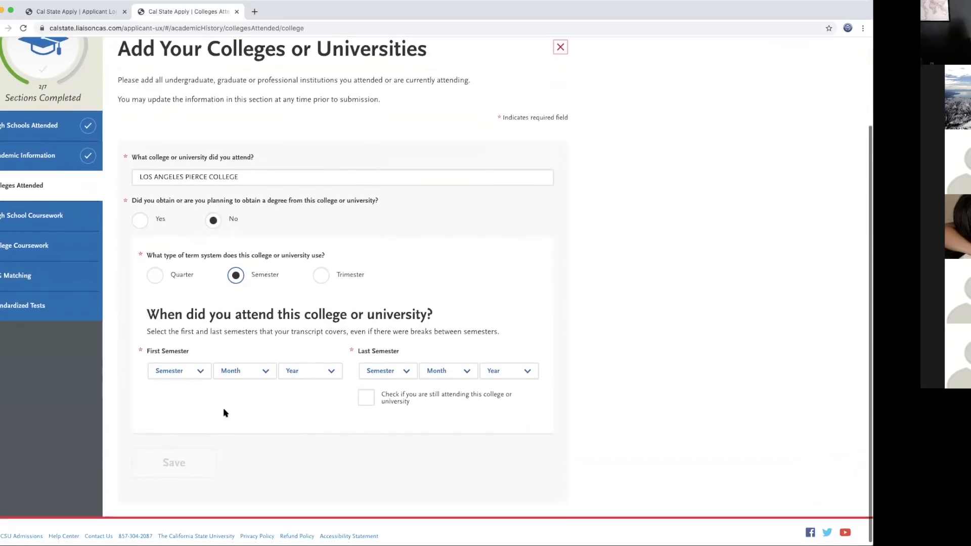
# Step: Set the first semester to Spring, January 2020
pyautogui.click(202, 373)
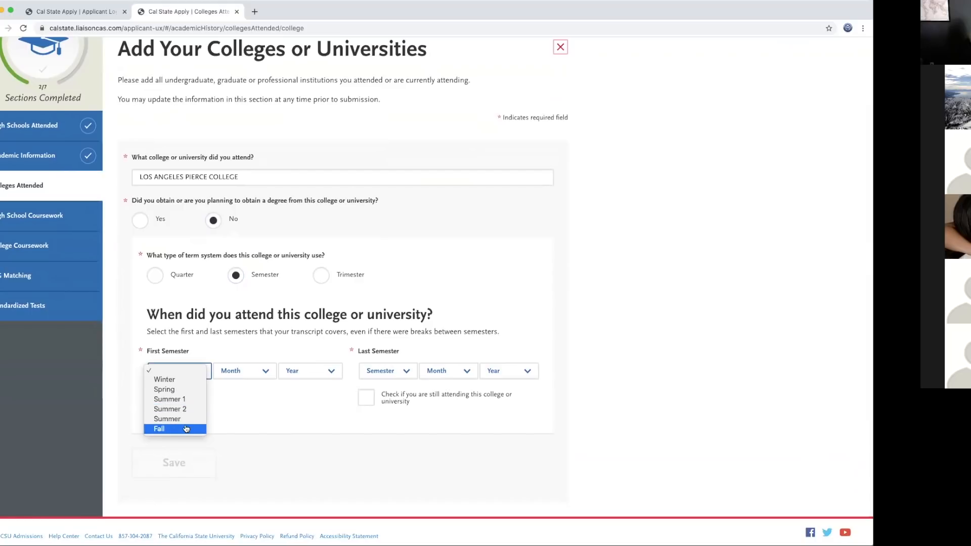
pyautogui.click(175, 390)
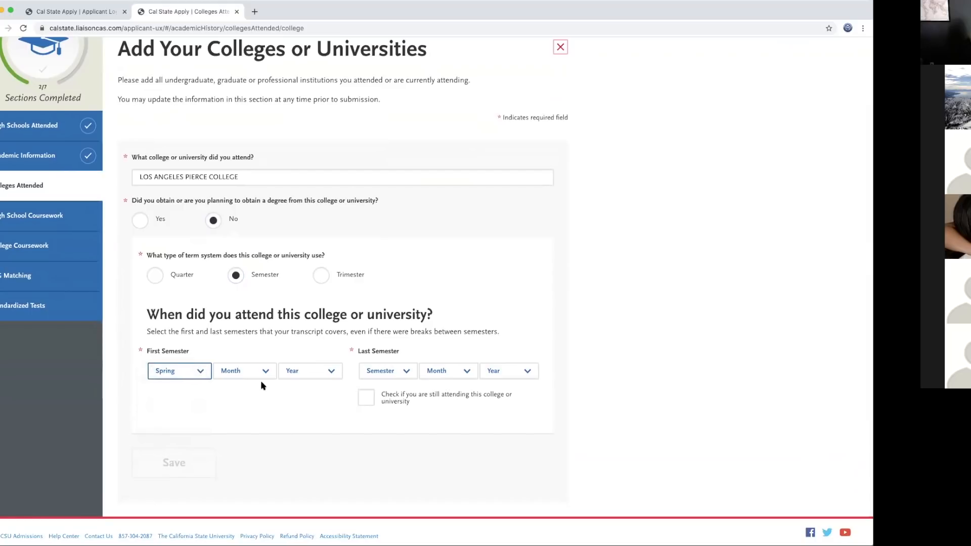
pyautogui.click(264, 373)
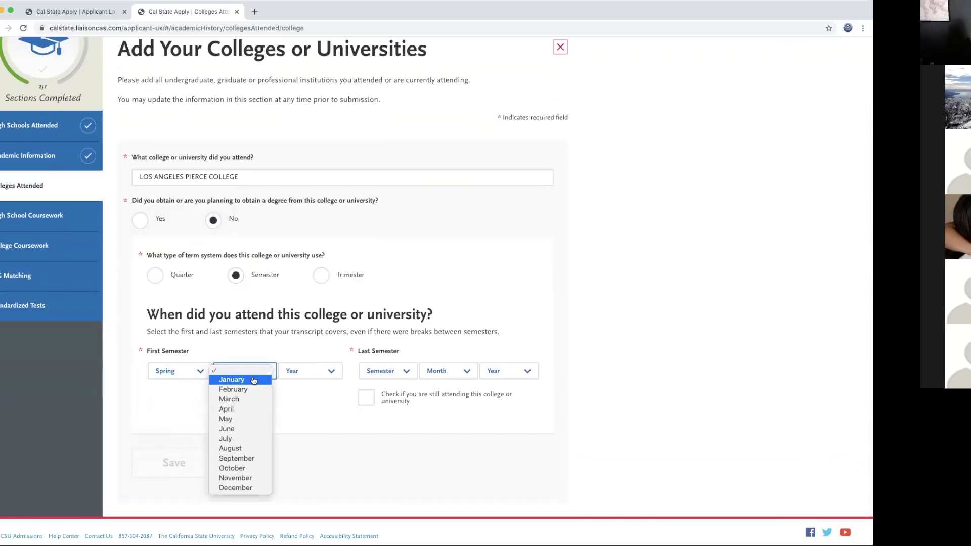
pyautogui.press('Return')
pyautogui.click(332, 374)
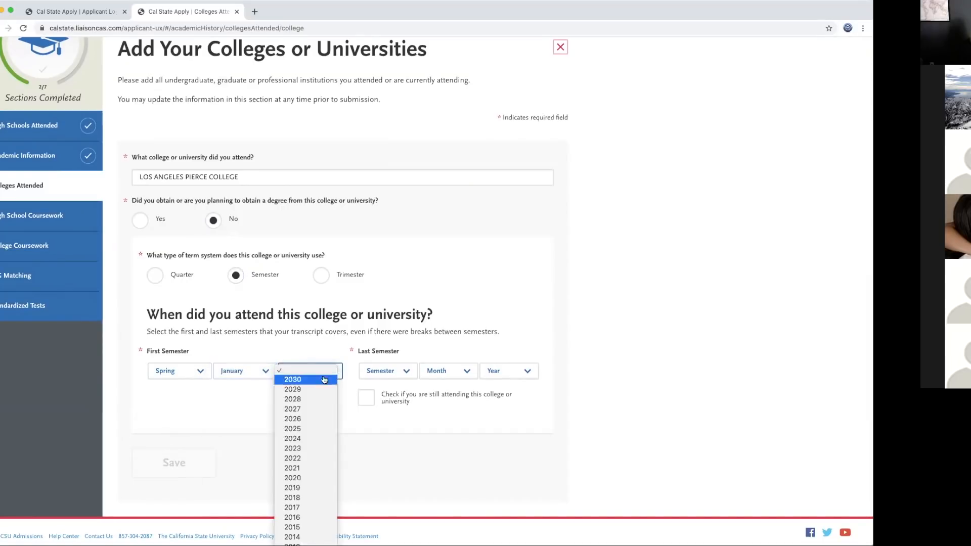
pyautogui.click(310, 478)
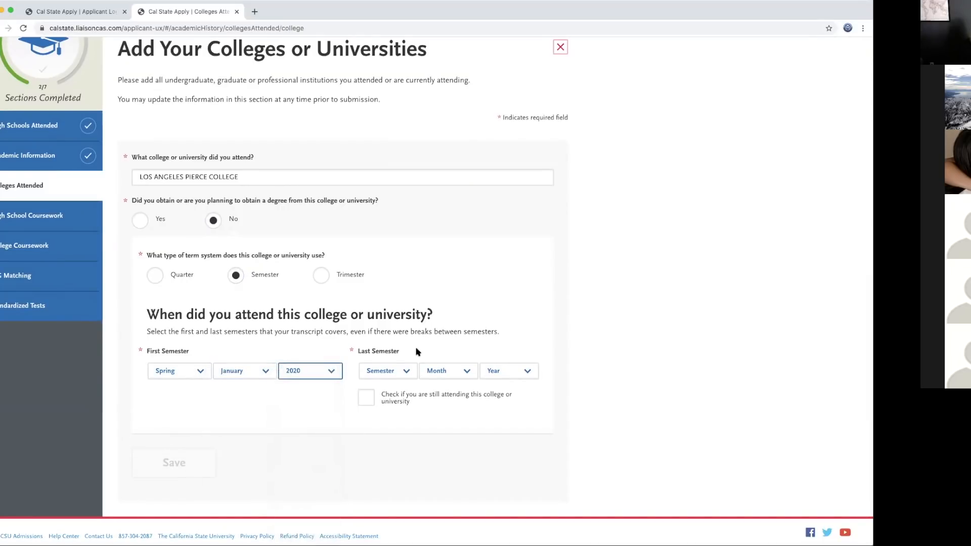
# Step: Set the last semester to Spring, January 2020 and try saving the entry
pyautogui.click(409, 371)
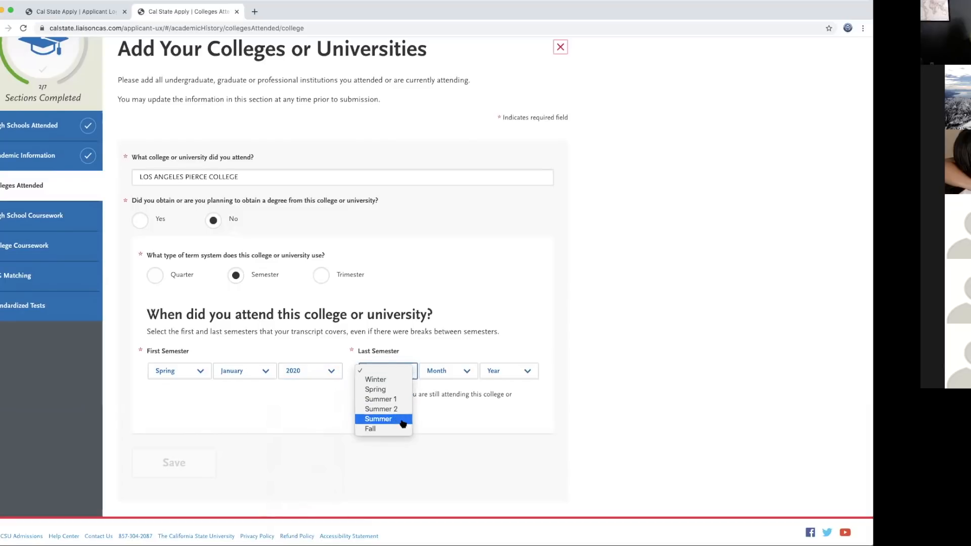
pyautogui.click(387, 391)
pyautogui.click(466, 376)
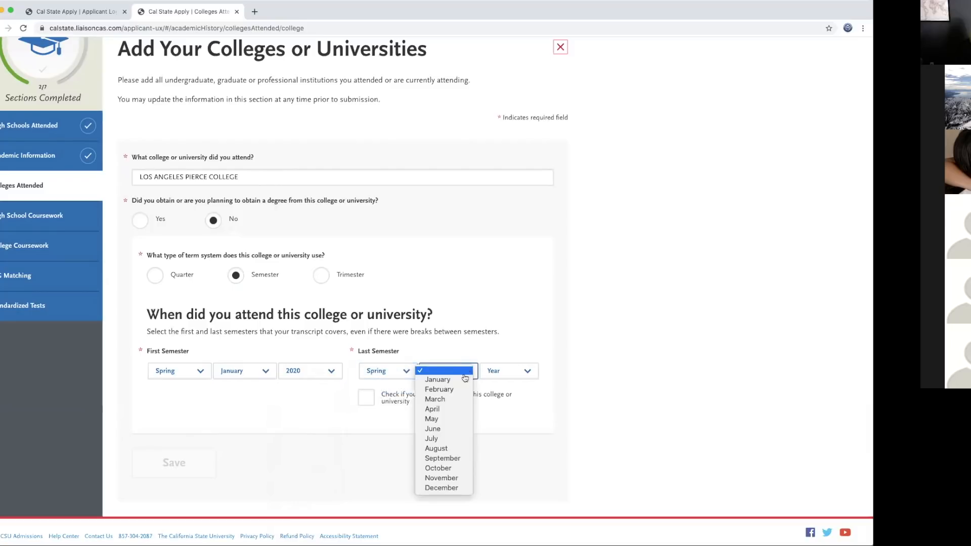
pyautogui.click(445, 380)
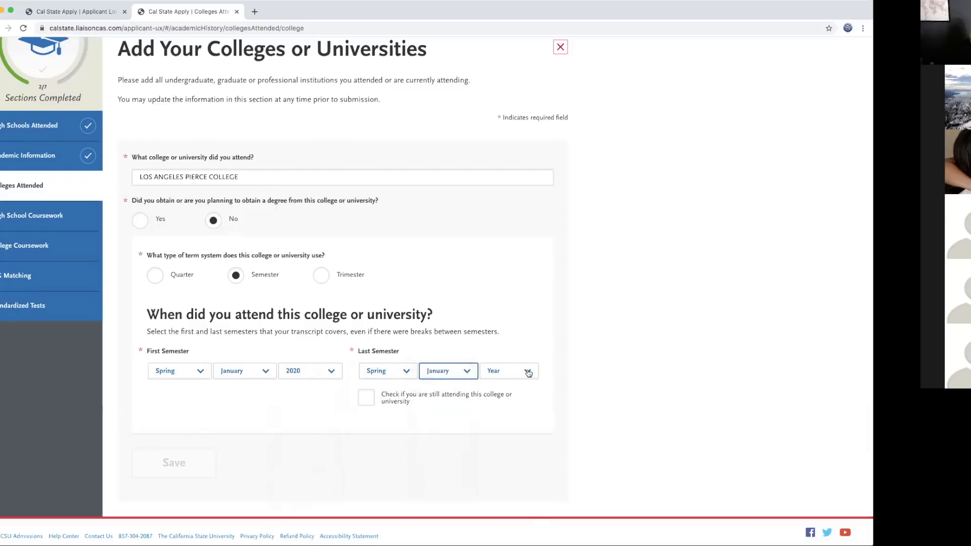
pyautogui.click(528, 372)
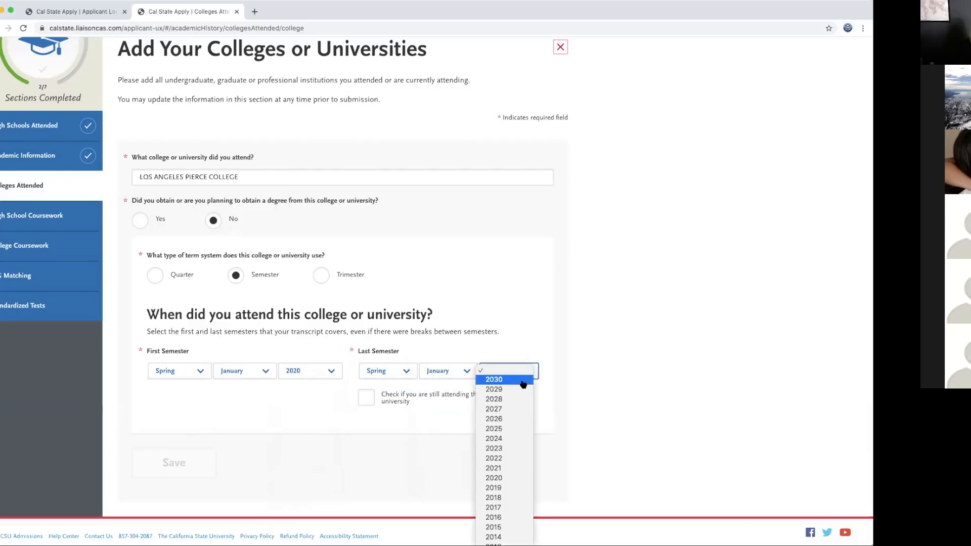
pyautogui.click(504, 483)
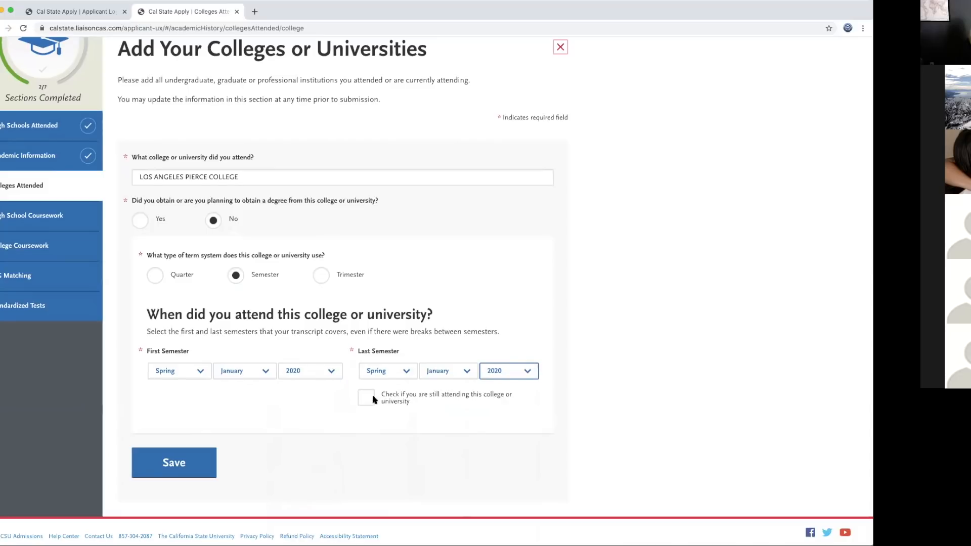
pyautogui.click(178, 464)
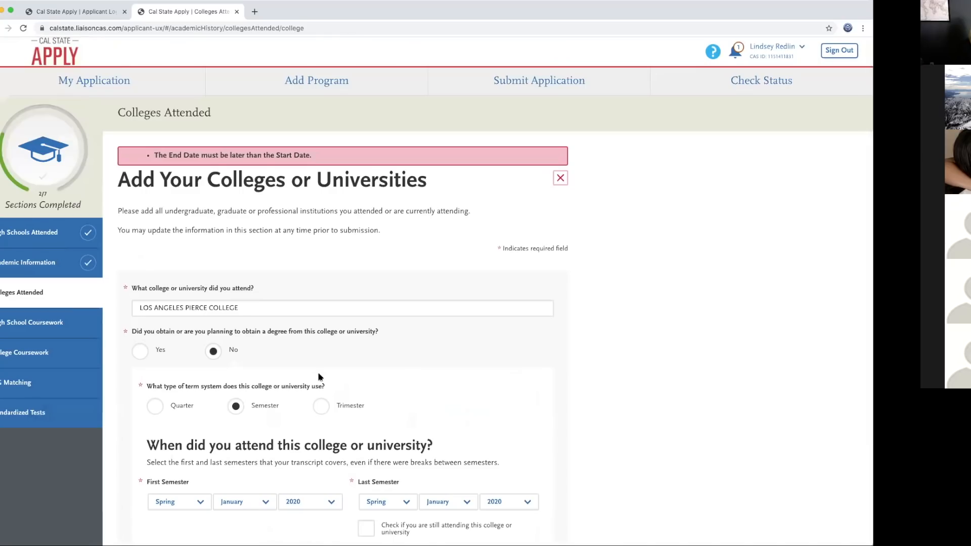
# Step: Change the last semester to Spring, May 2020 and save the Pierce College entry
pyautogui.scroll(-3, 319, 377)
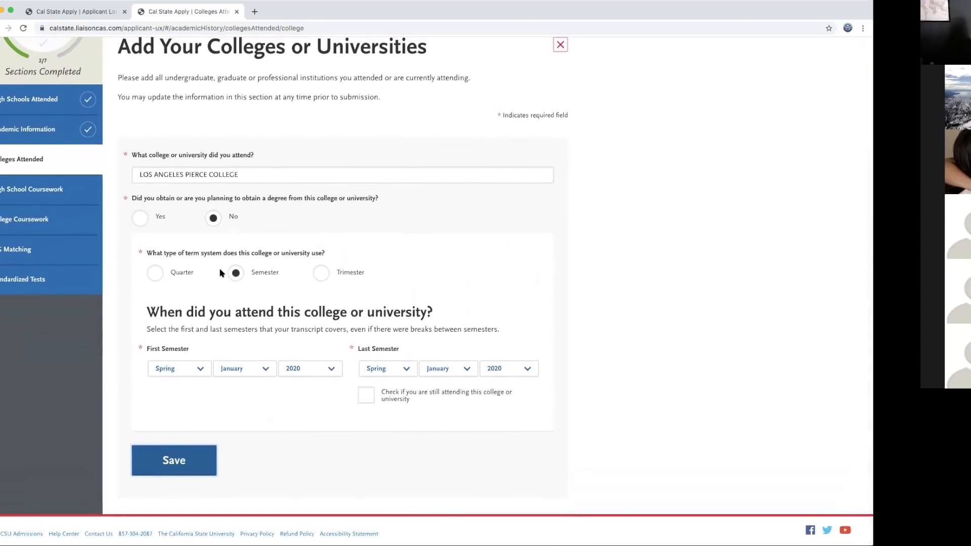
pyautogui.scroll(3, 253, 284)
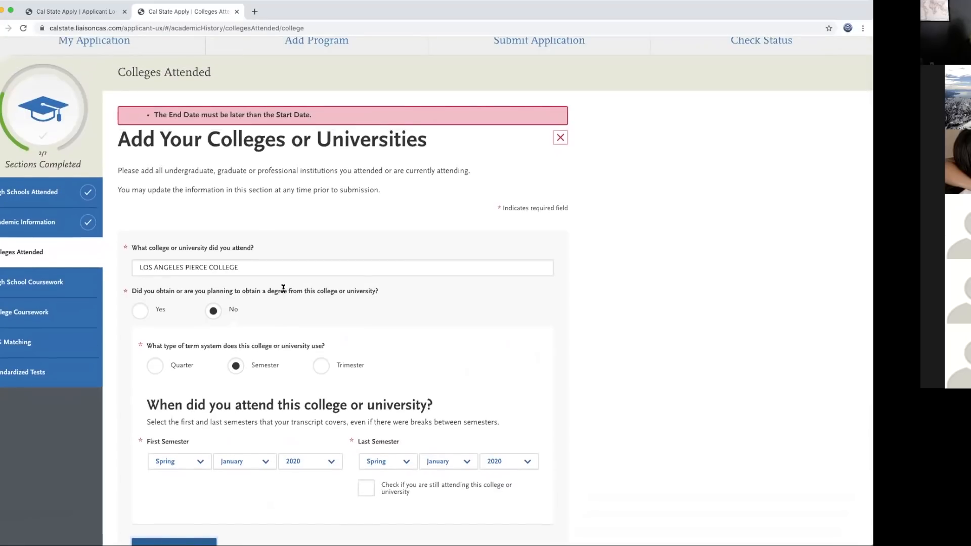
pyautogui.scroll(-2, 284, 291)
pyautogui.scroll(-1, 284, 290)
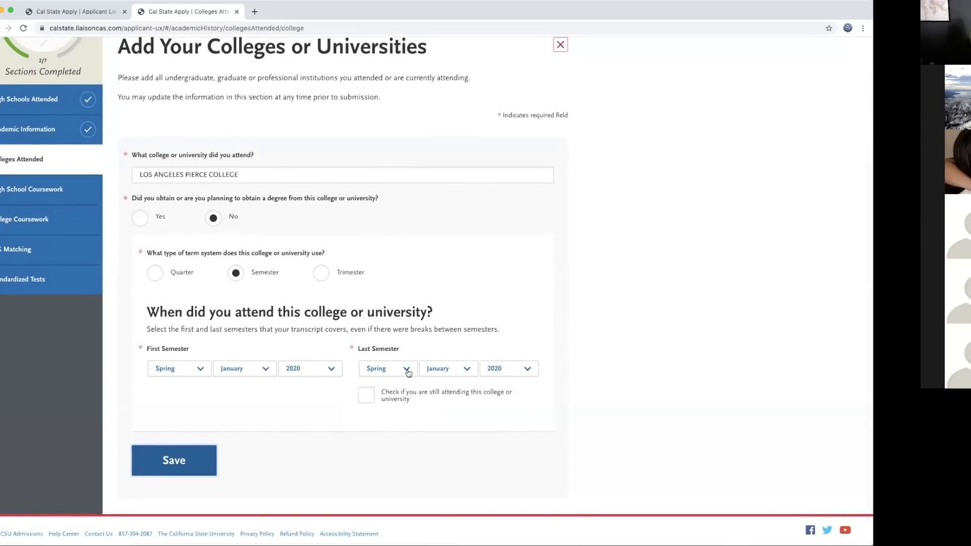
pyautogui.click(408, 373)
pyautogui.click(387, 381)
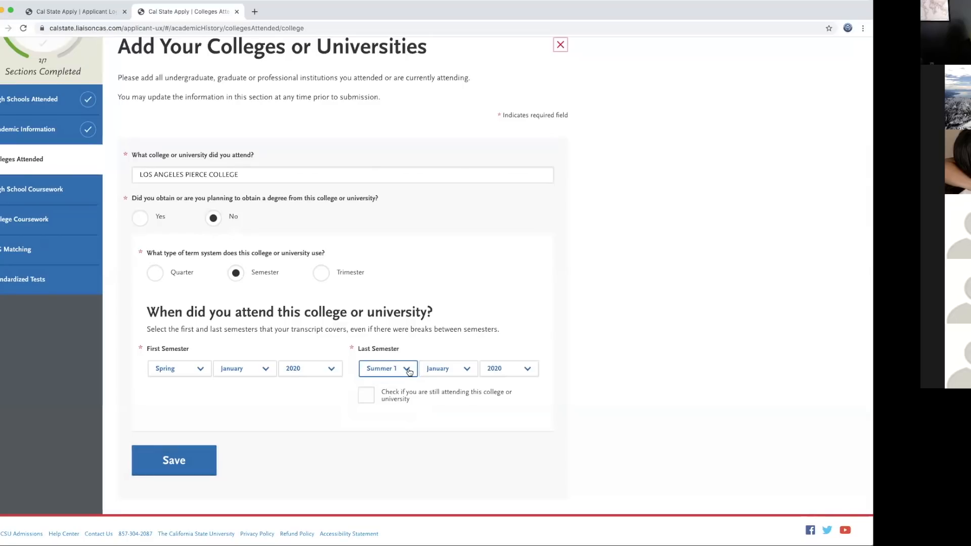
pyautogui.click(463, 370)
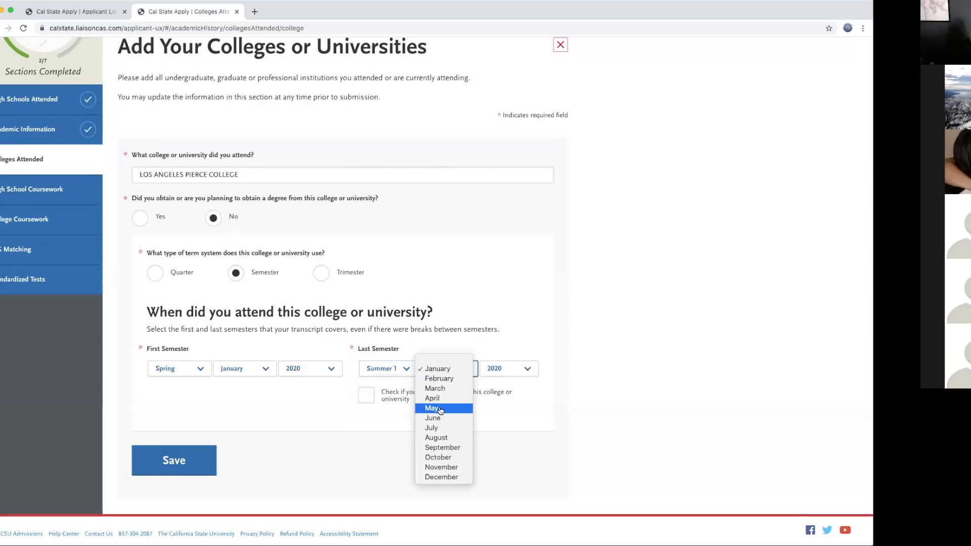
pyautogui.click(440, 408)
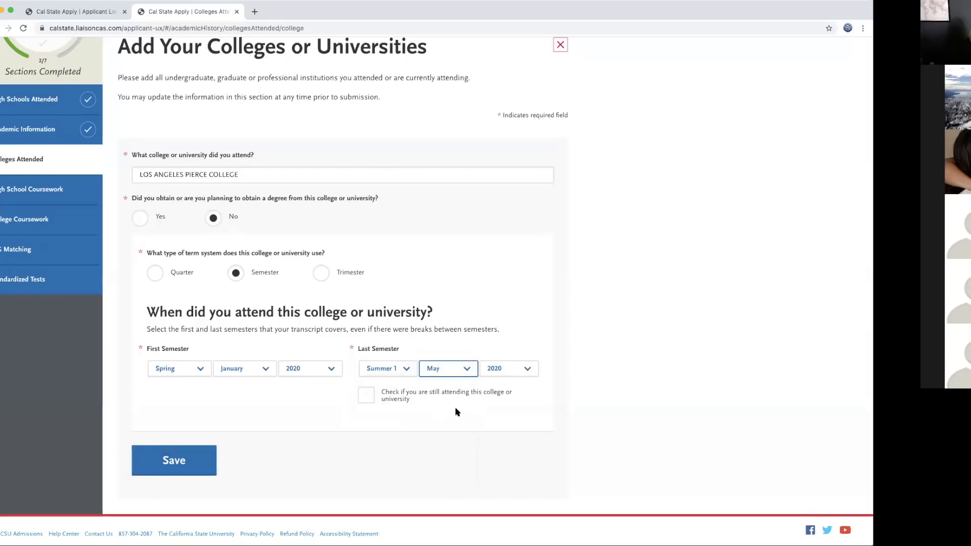
pyautogui.click(402, 369)
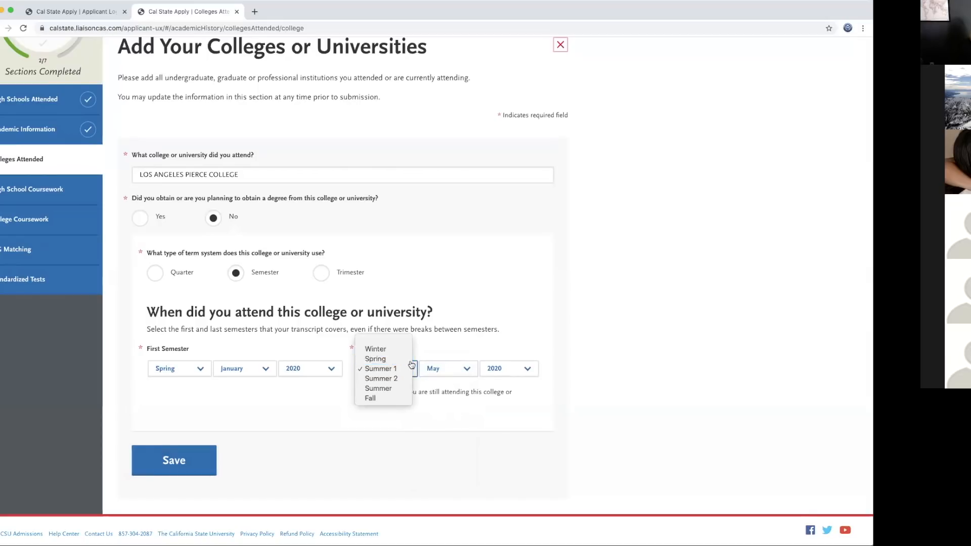
pyautogui.click(375, 359)
pyautogui.click(185, 463)
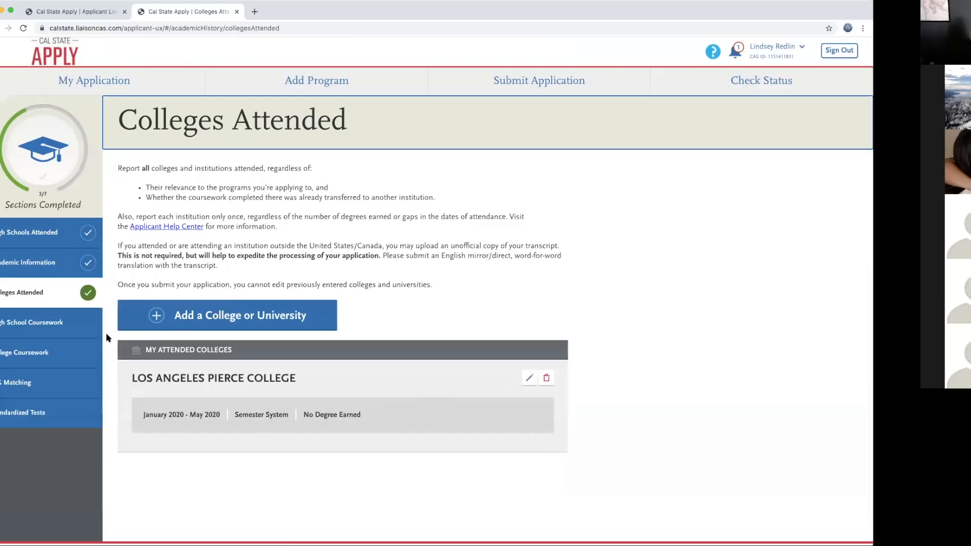
# Step: Open High School Coursework and read its A-G requirement and middle school math/language instructions
pyautogui.click(50, 323)
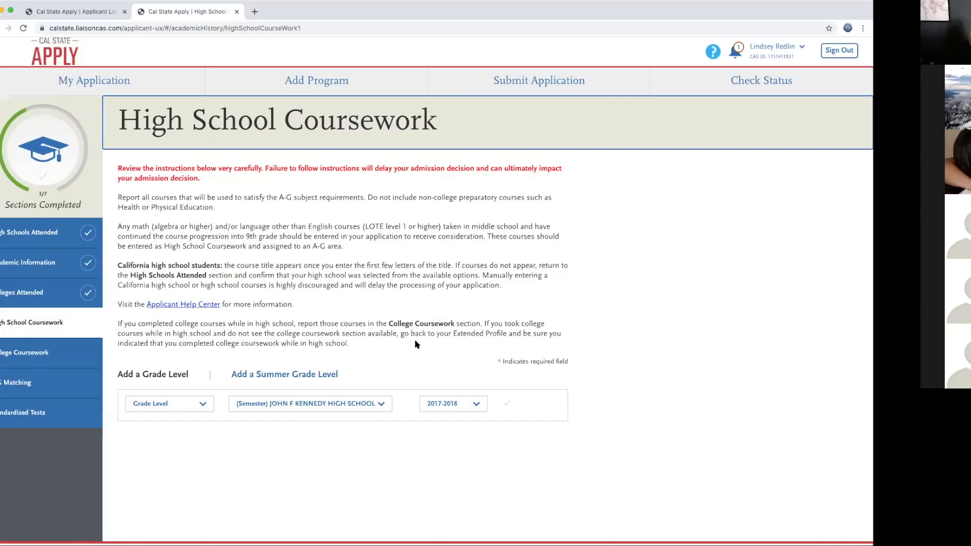
pyautogui.moveTo(218, 209); pyautogui.dragTo(117, 198)
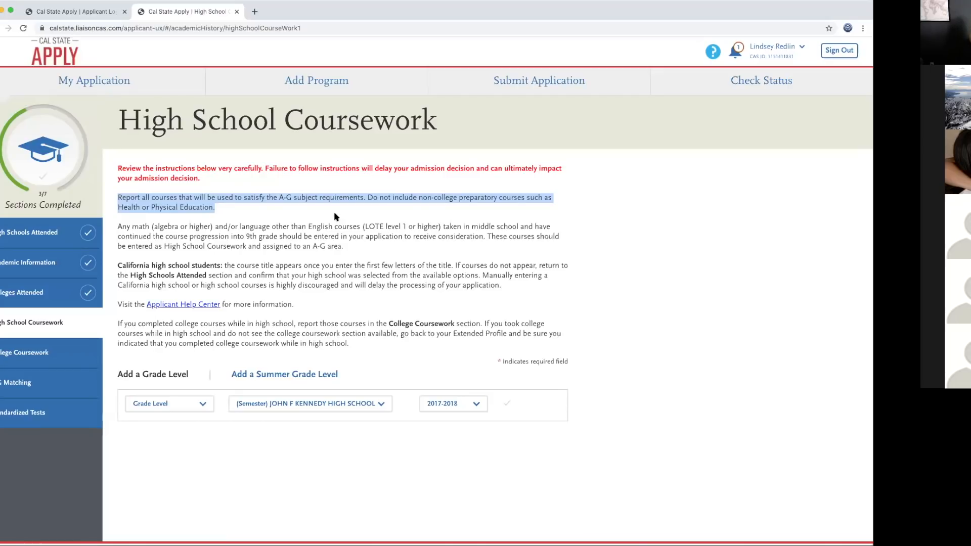
pyautogui.click(338, 216)
pyautogui.scroll(-1, 319, 298)
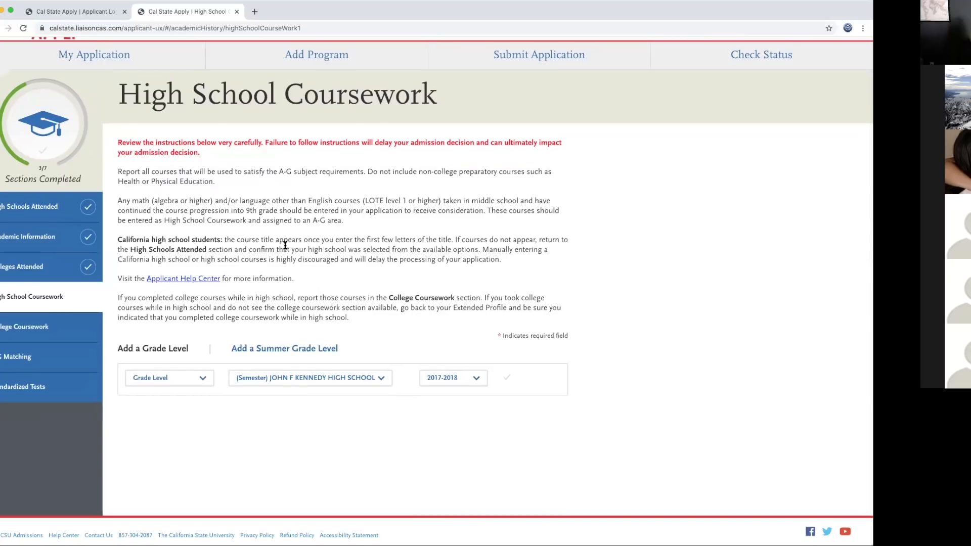
pyautogui.moveTo(346, 224); pyautogui.dragTo(113, 205)
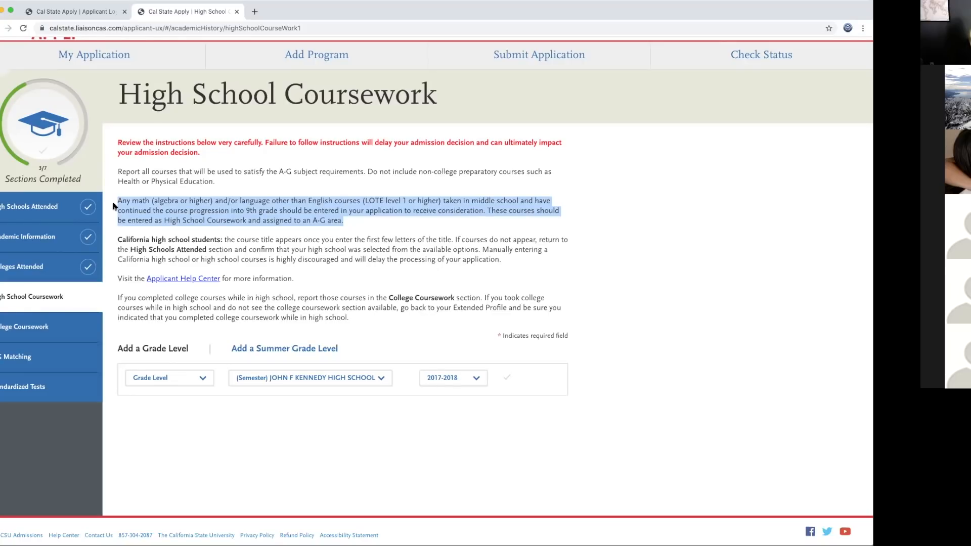
# Step: Save a 9th Grade level for John F Kennedy High School, 2017-2018
pyautogui.click(206, 379)
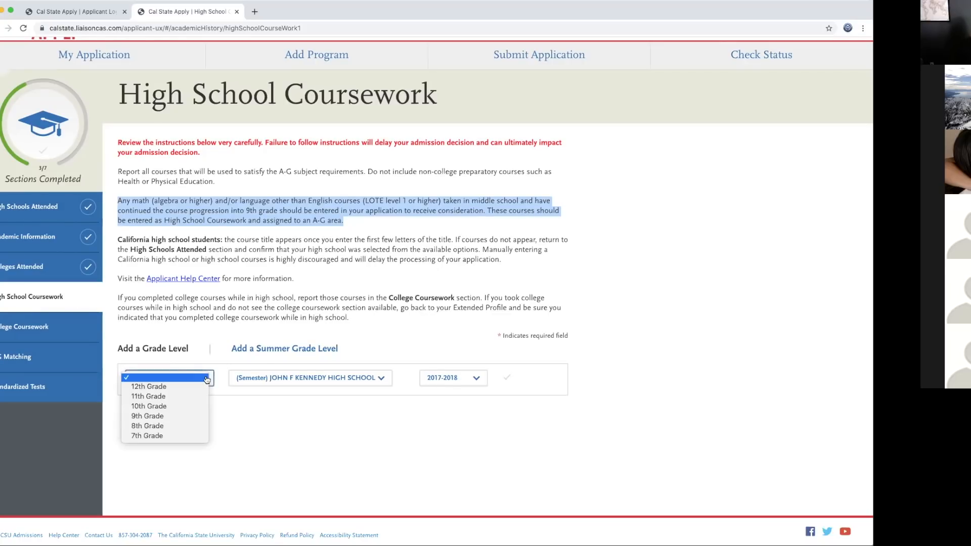
pyautogui.click(180, 415)
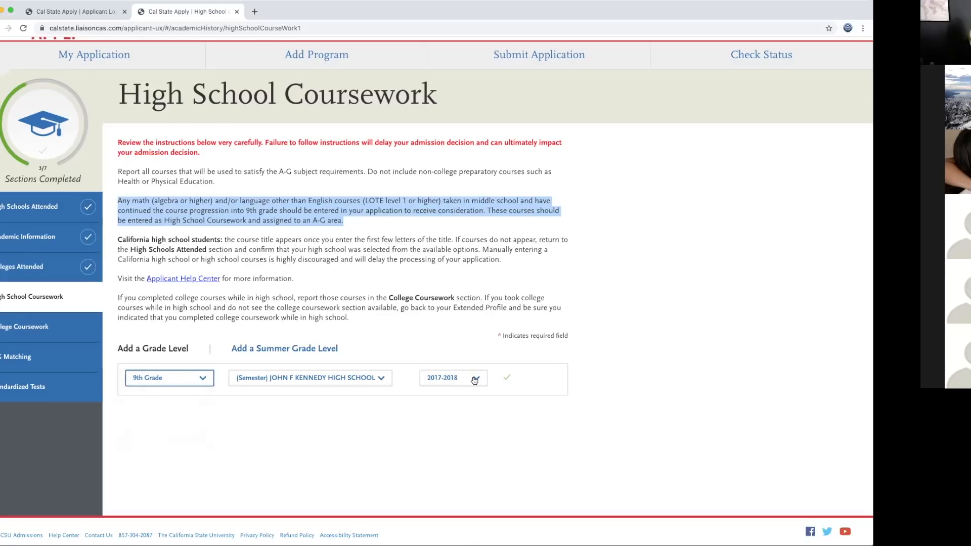
pyautogui.click(507, 379)
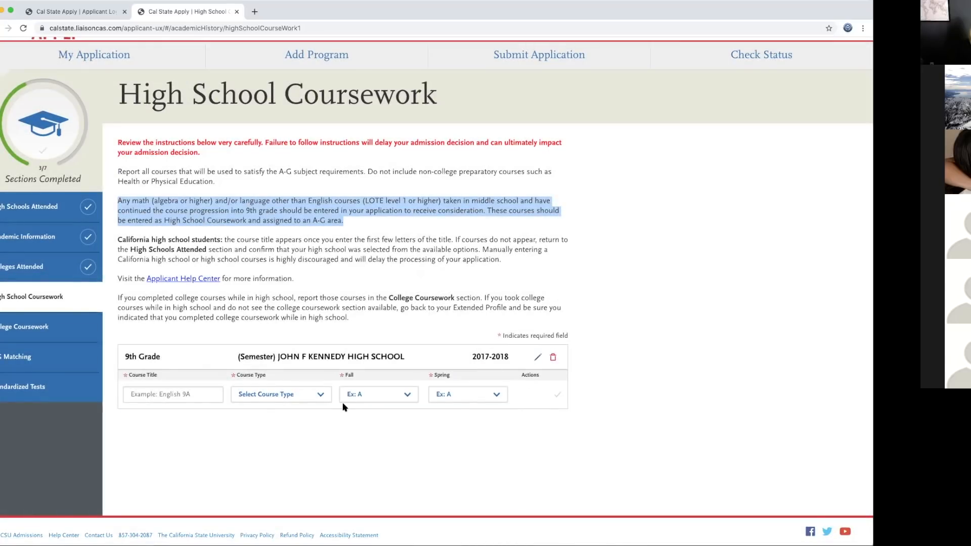
pyautogui.click(154, 392)
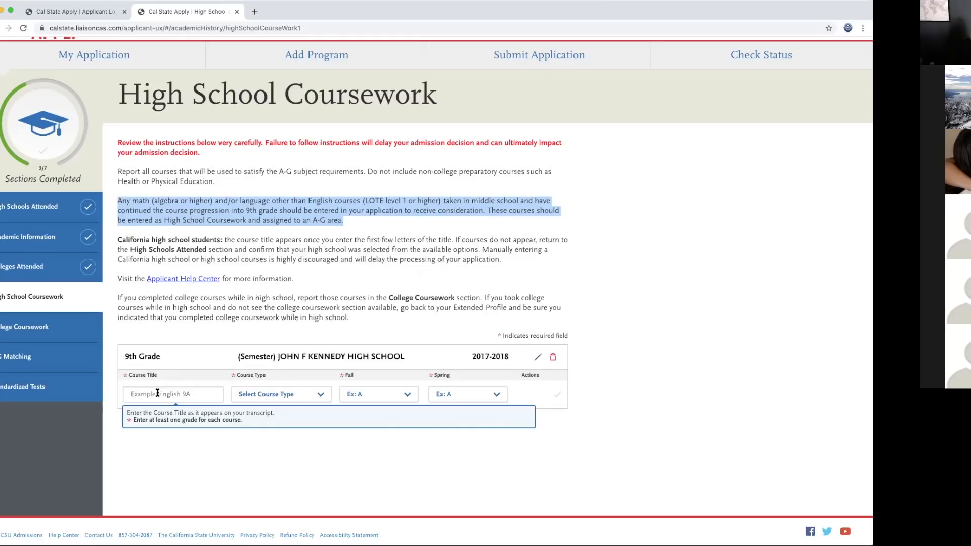
# Step: Search 'english' and choose English 9 AB as the first 9th Grade course title
pyautogui.click(158, 393)
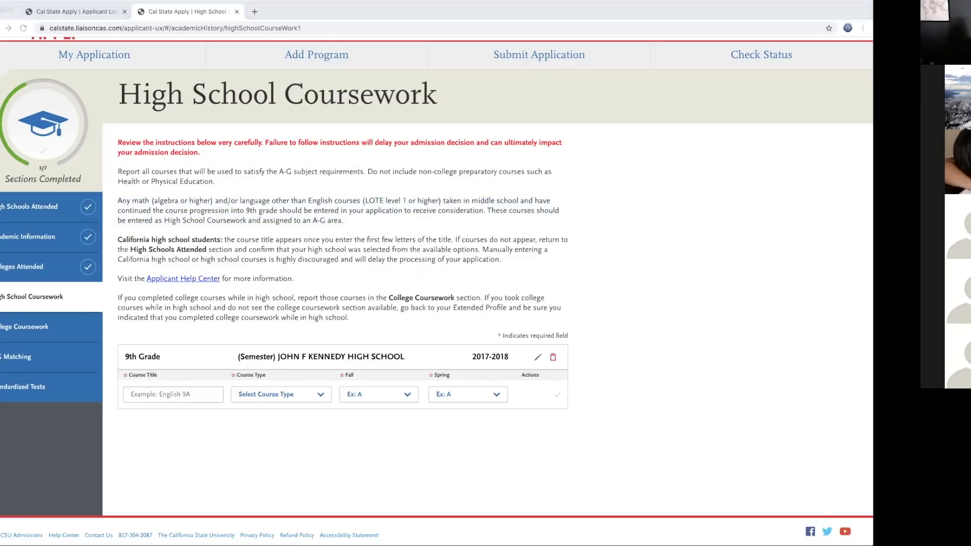
pyautogui.click(170, 394)
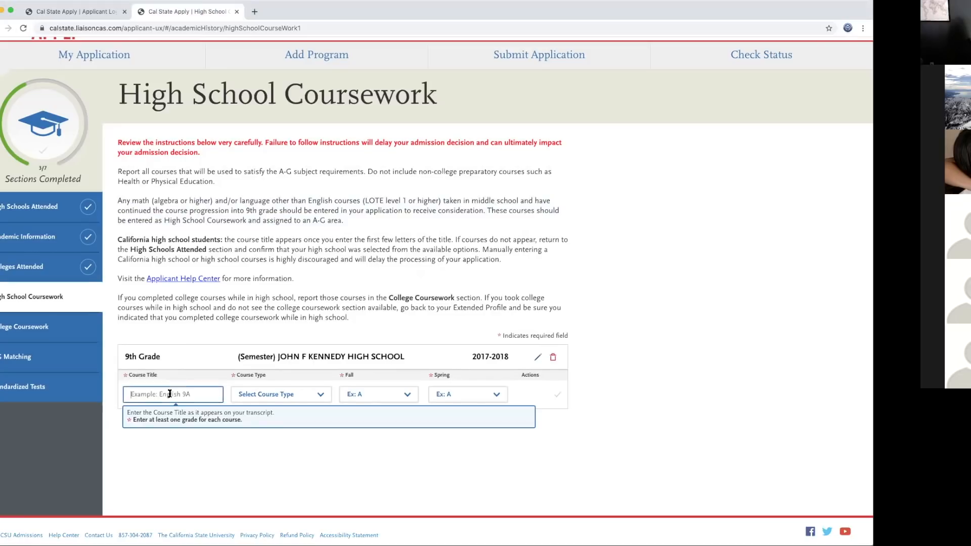
pyautogui.write('english')
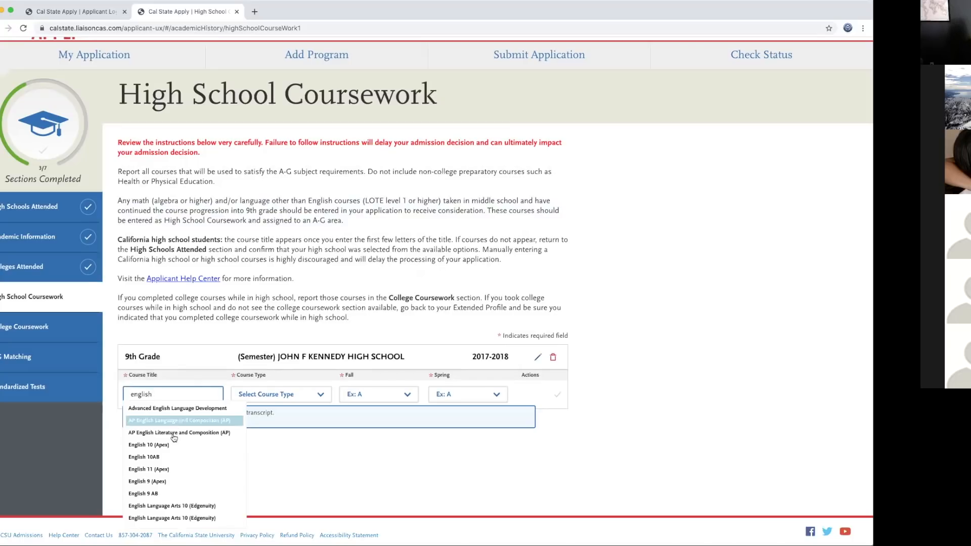
pyautogui.scroll(-1, 172, 442)
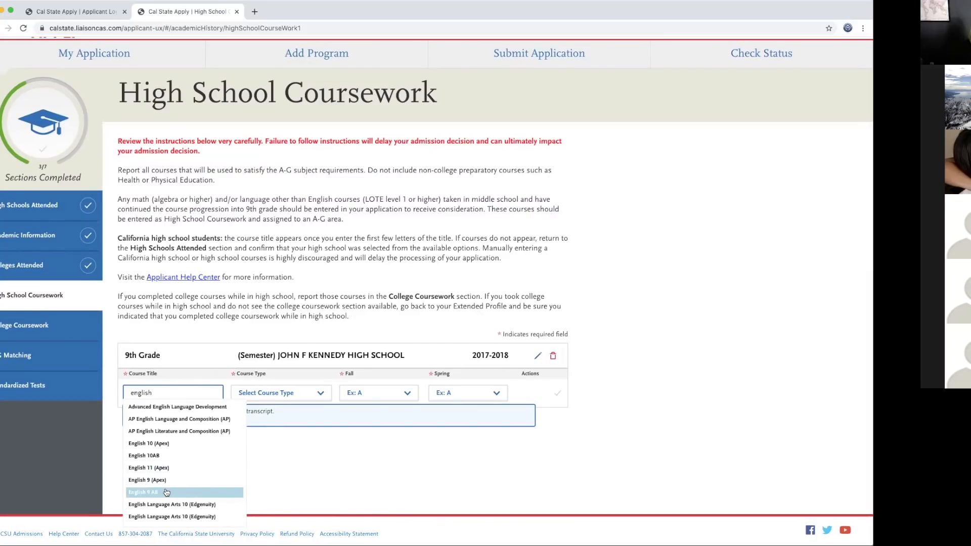
pyautogui.click(167, 493)
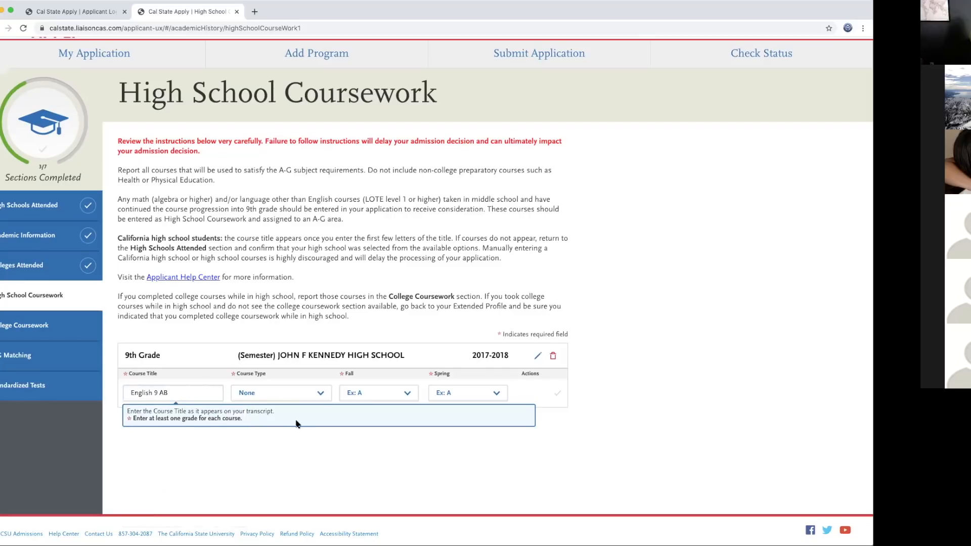
# Step: Save English 9 AB as type Honors with grade A for Fall and Spring
pyautogui.click(322, 394)
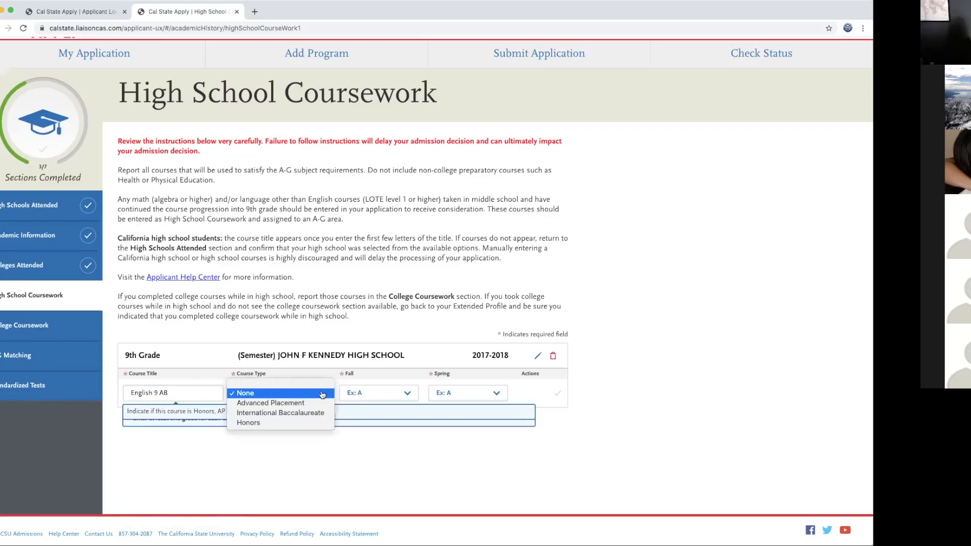
pyautogui.click(296, 428)
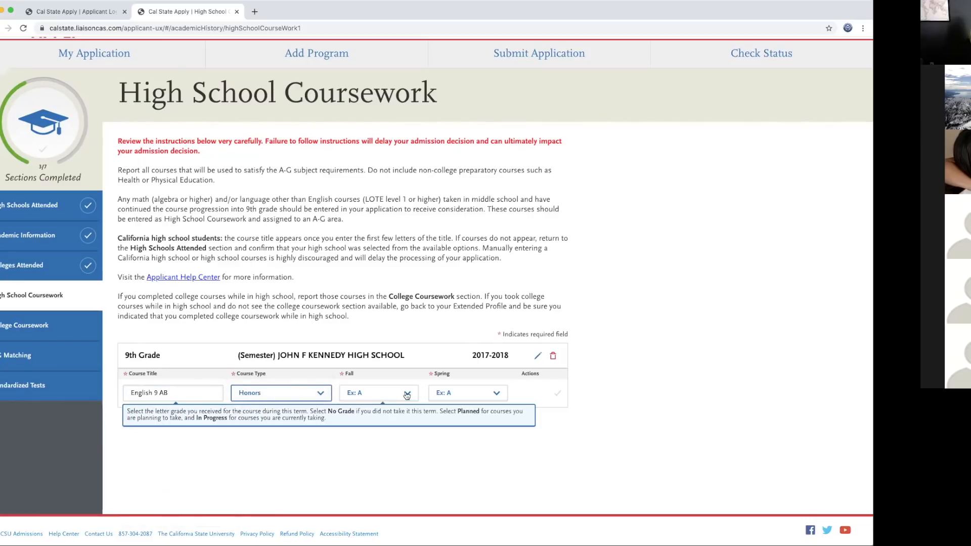
pyautogui.click(406, 393)
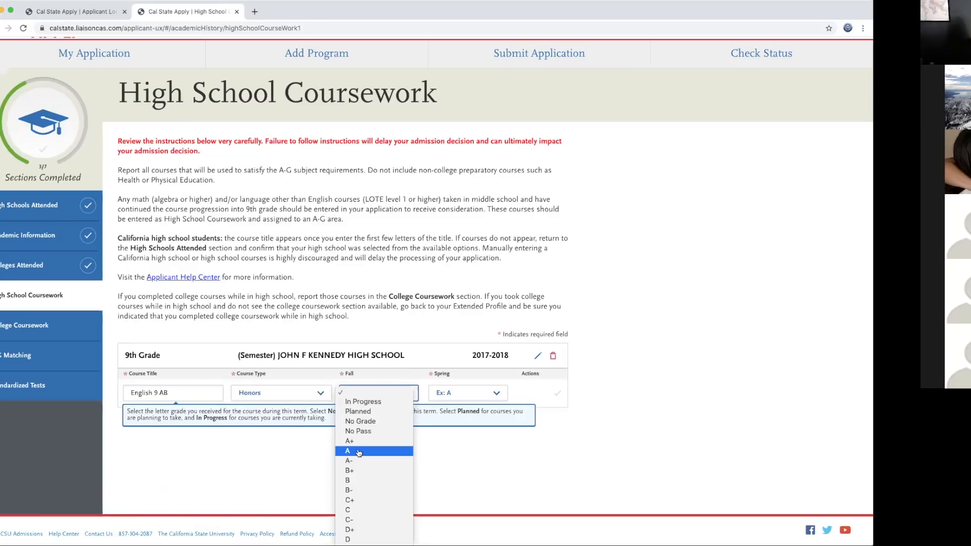
pyautogui.click(359, 451)
pyautogui.click(497, 393)
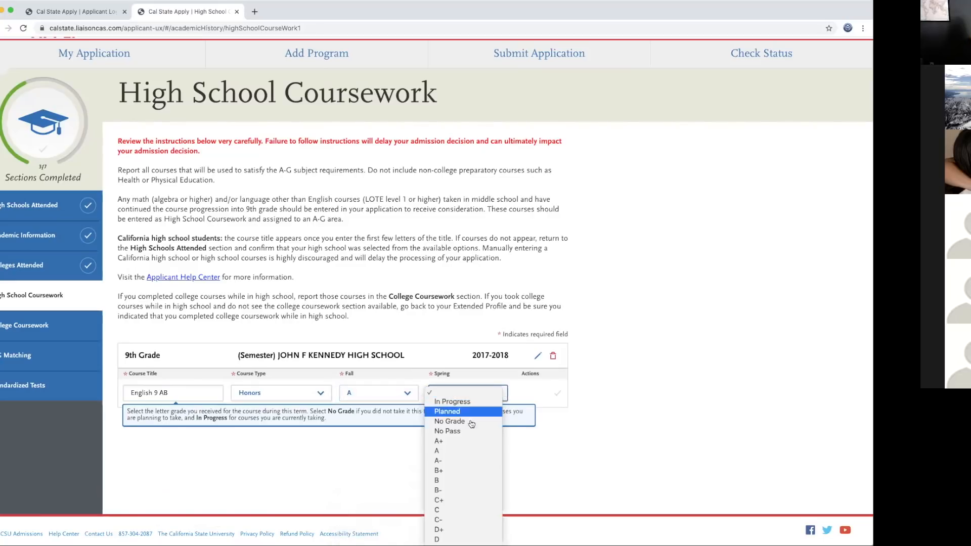
pyautogui.click(452, 451)
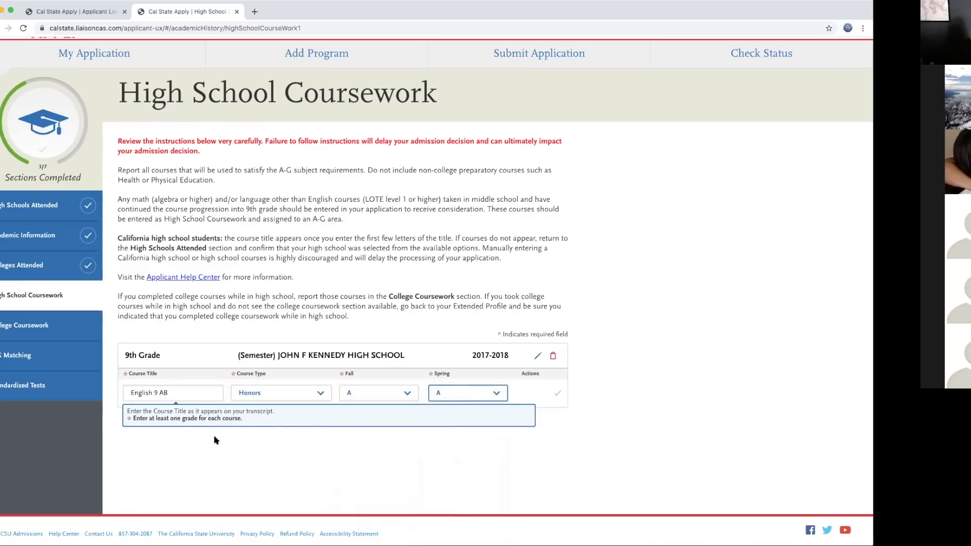
pyautogui.click(559, 395)
pyautogui.click(556, 397)
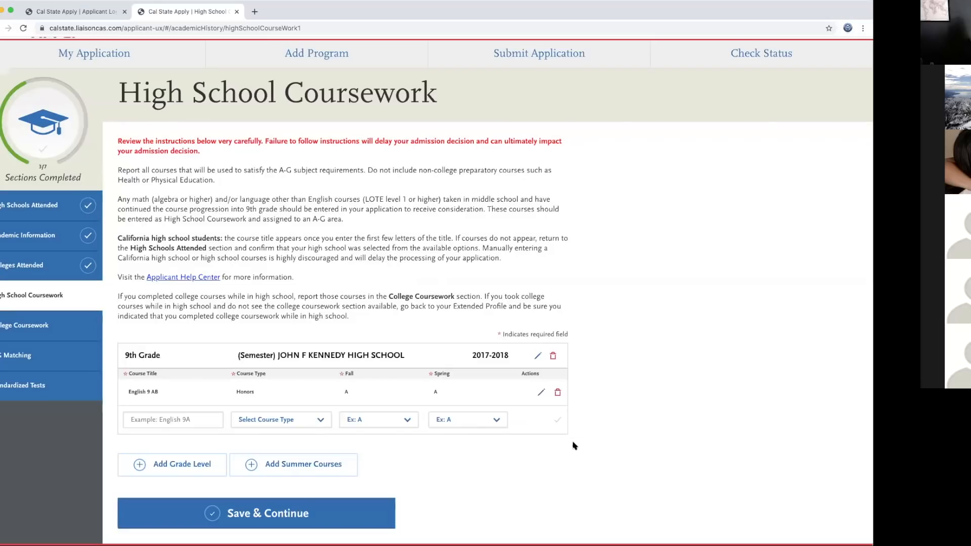
pyautogui.scroll(-1, 561, 435)
pyautogui.moveTo(125, 362); pyautogui.dragTo(442, 363)
pyautogui.click(658, 354)
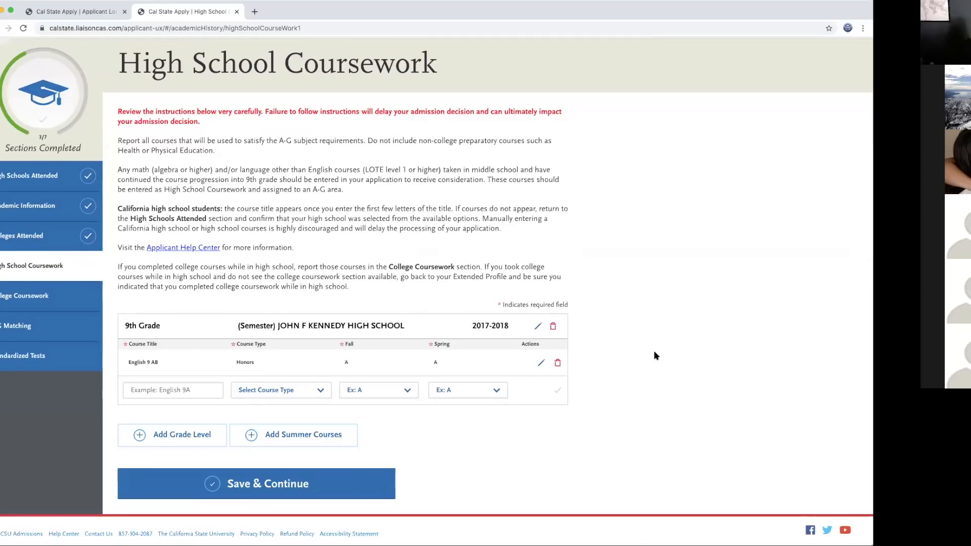
# Step: Save Chemistry AB with course type None, Fall grade A and Spring grade B+
pyautogui.click(155, 388)
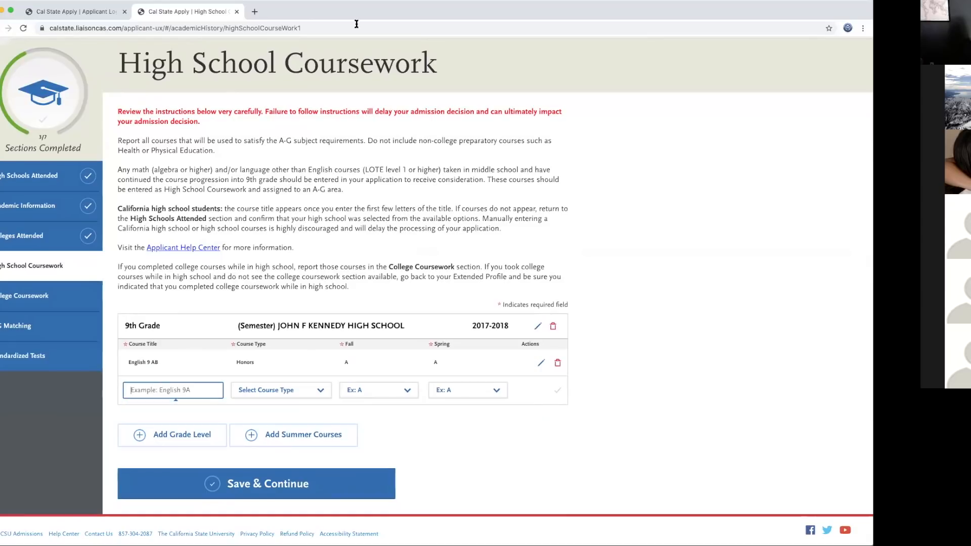
pyautogui.write('ch')
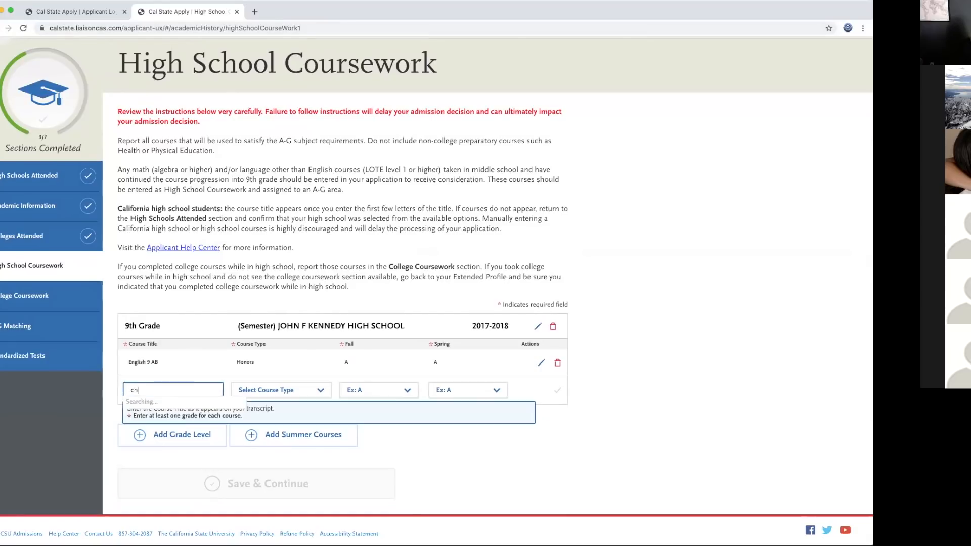
pyautogui.write('emistry')
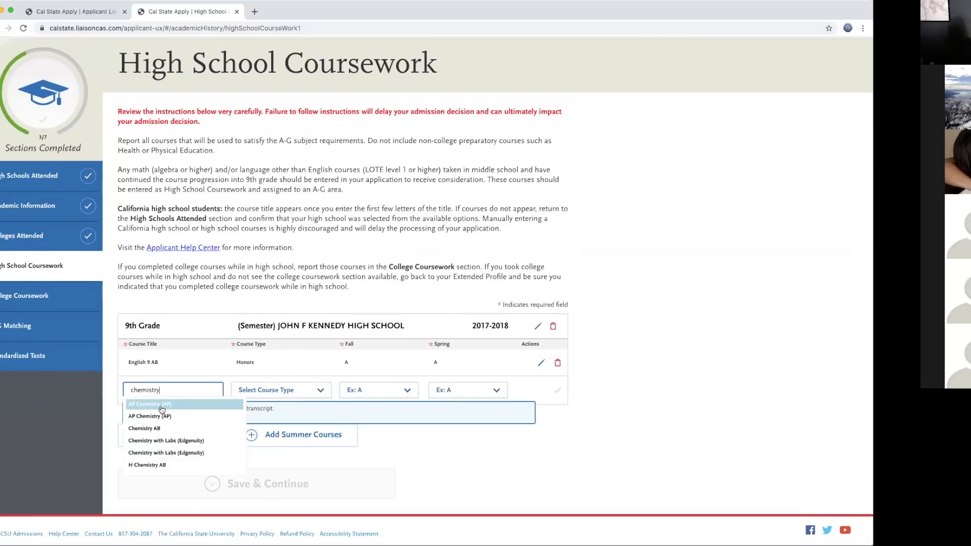
pyautogui.click(162, 435)
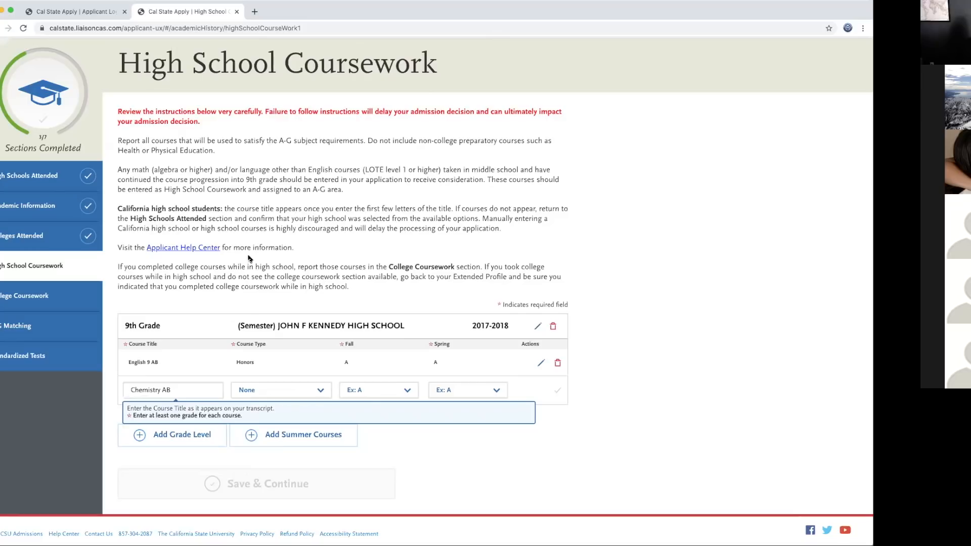
pyautogui.click(321, 390)
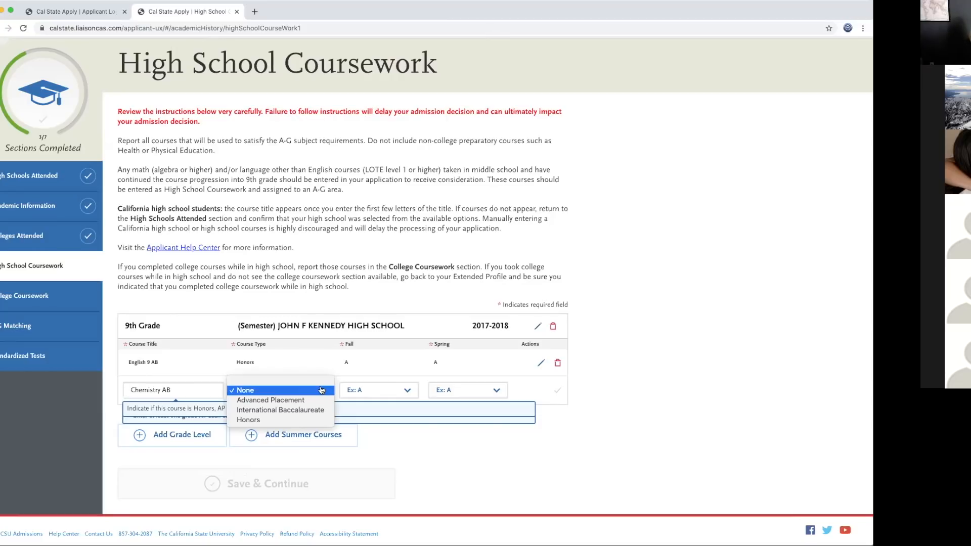
pyautogui.click(291, 390)
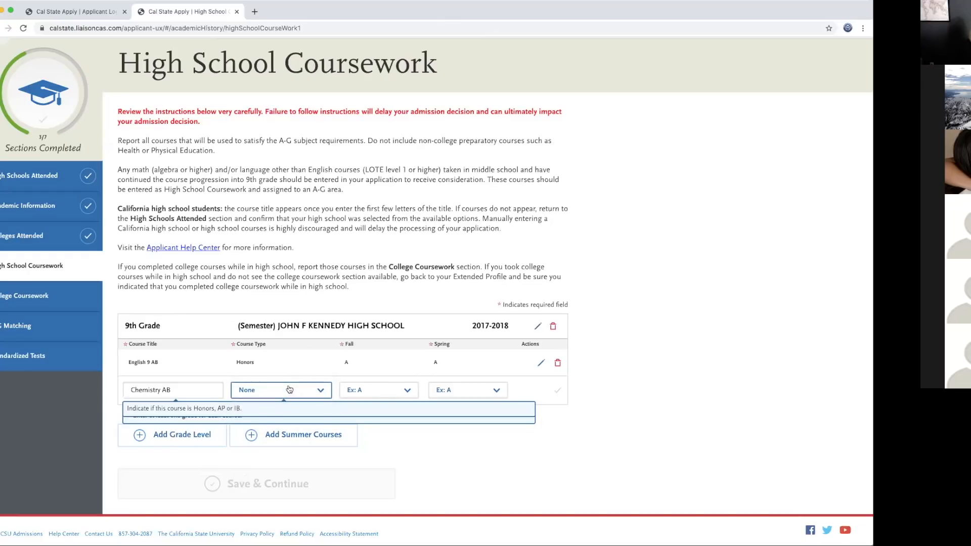
pyautogui.click(405, 391)
pyautogui.click(357, 448)
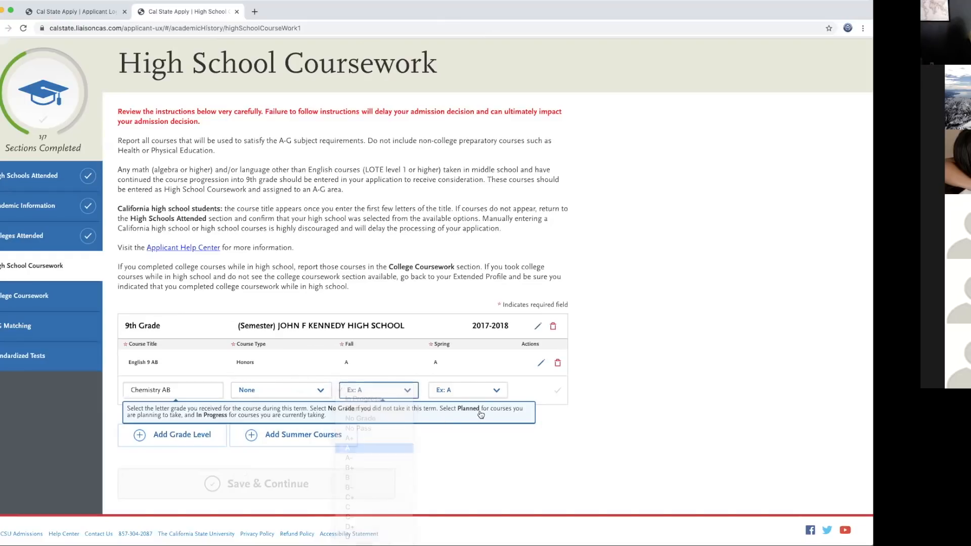
pyautogui.click(485, 391)
pyautogui.click(445, 468)
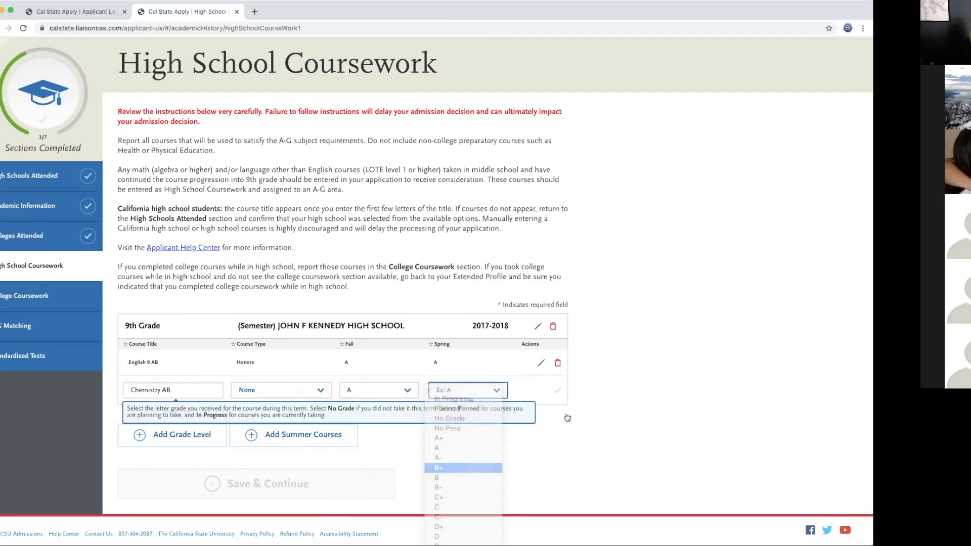
pyautogui.click(558, 390)
pyautogui.scroll(-2, 626, 406)
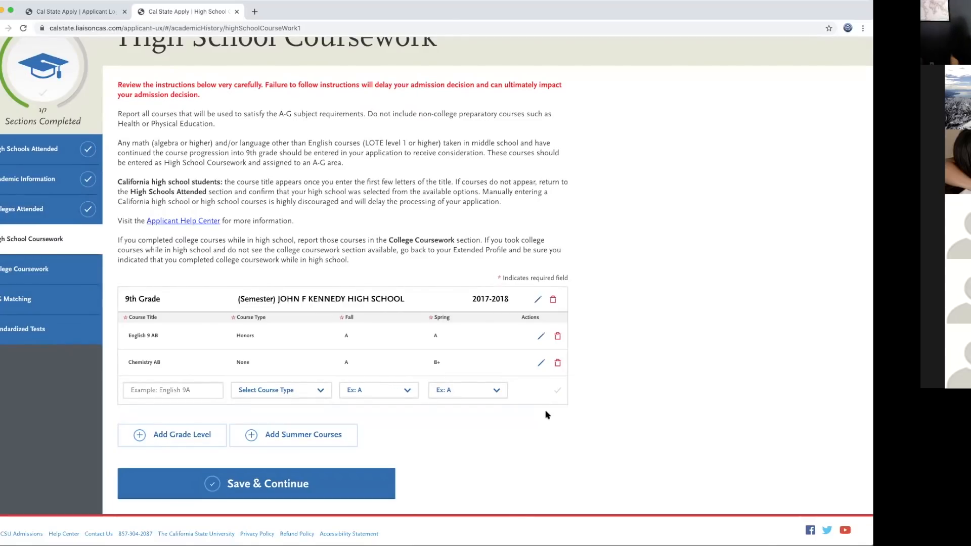
# Step: Add and save a 12th Grade level for the 2020-2021 school year
pyautogui.click(179, 436)
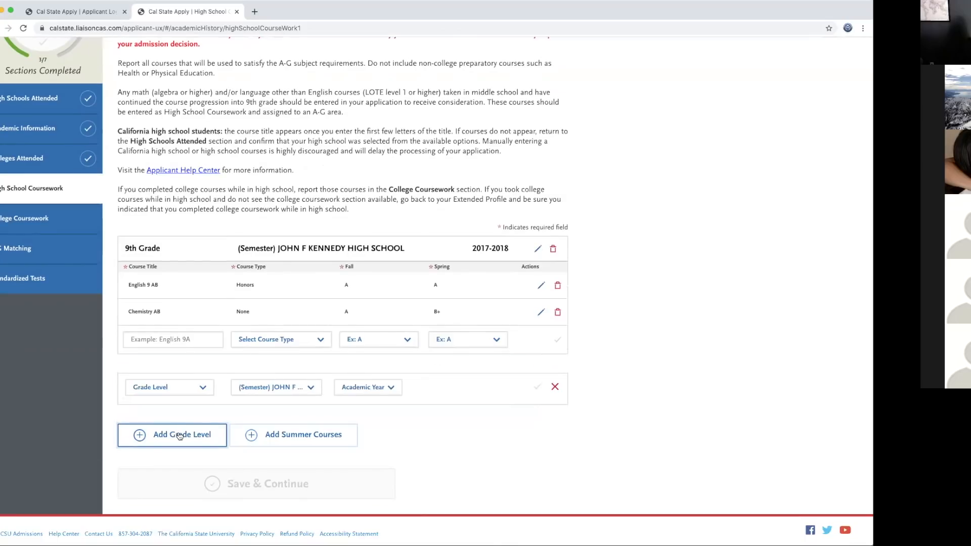
pyautogui.click(205, 388)
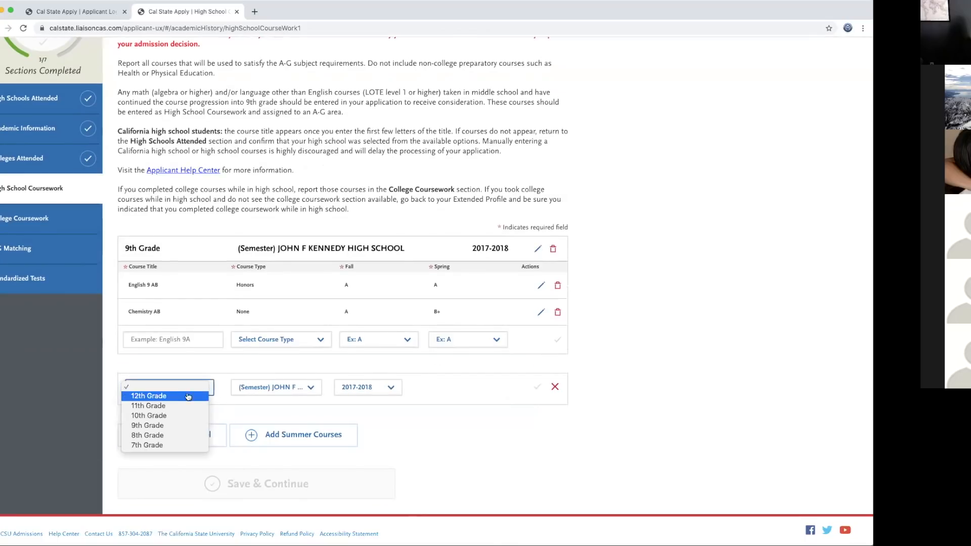
pyautogui.click(188, 396)
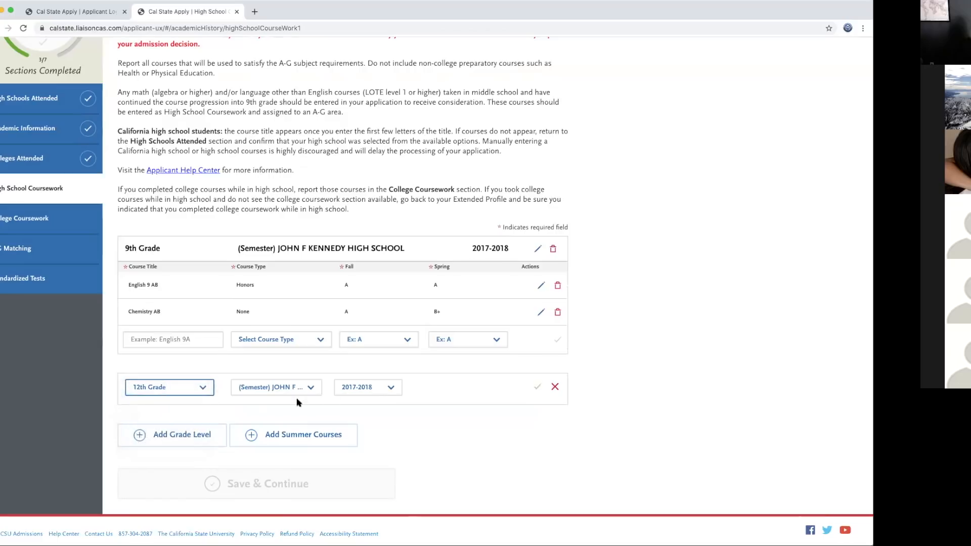
pyautogui.click(392, 388)
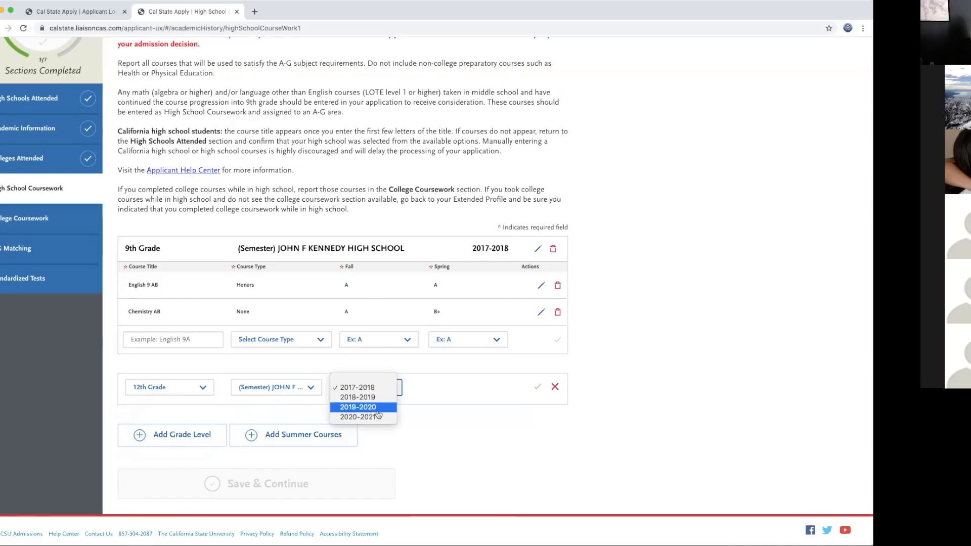
pyautogui.click(362, 418)
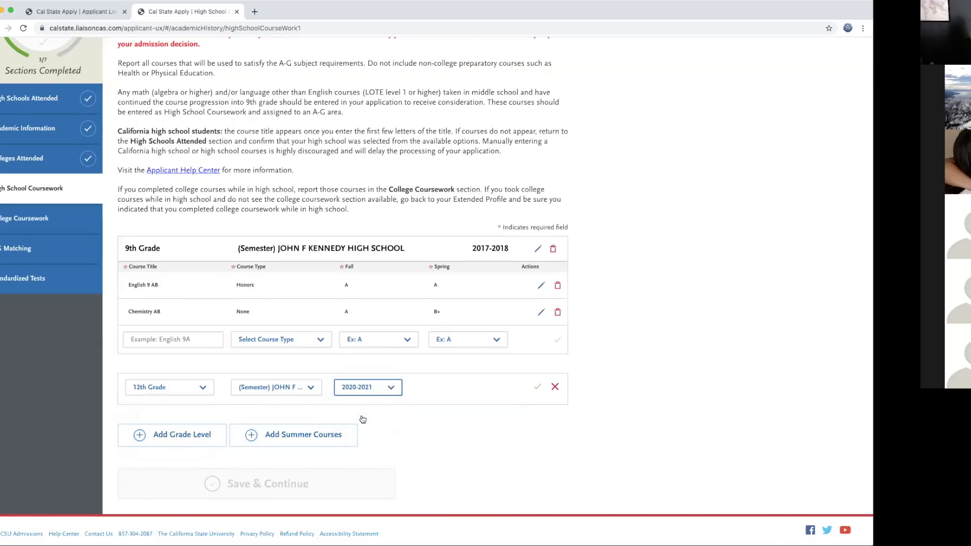
pyautogui.click(538, 389)
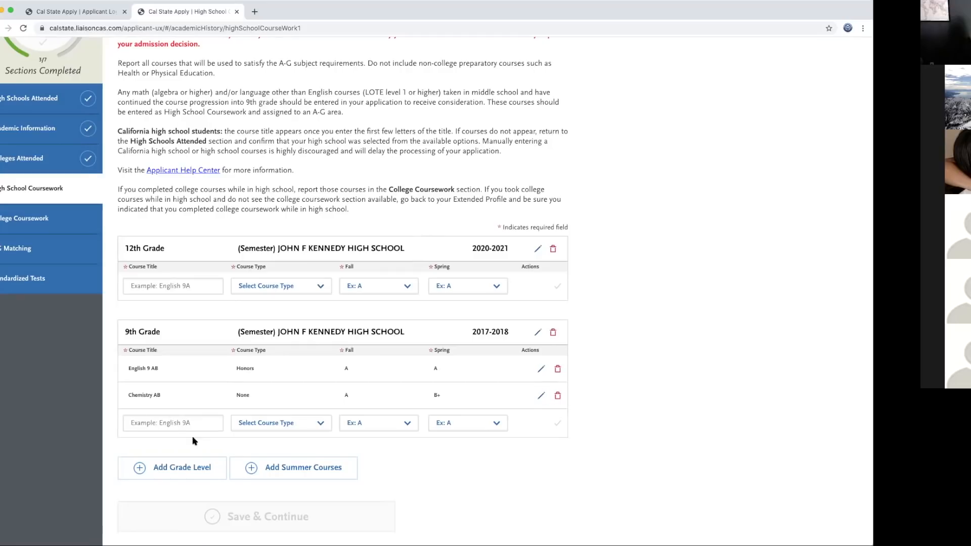
# Step: Save AP English Literature and Composition with Fall In Progress and Spring Planned
pyautogui.click(176, 287)
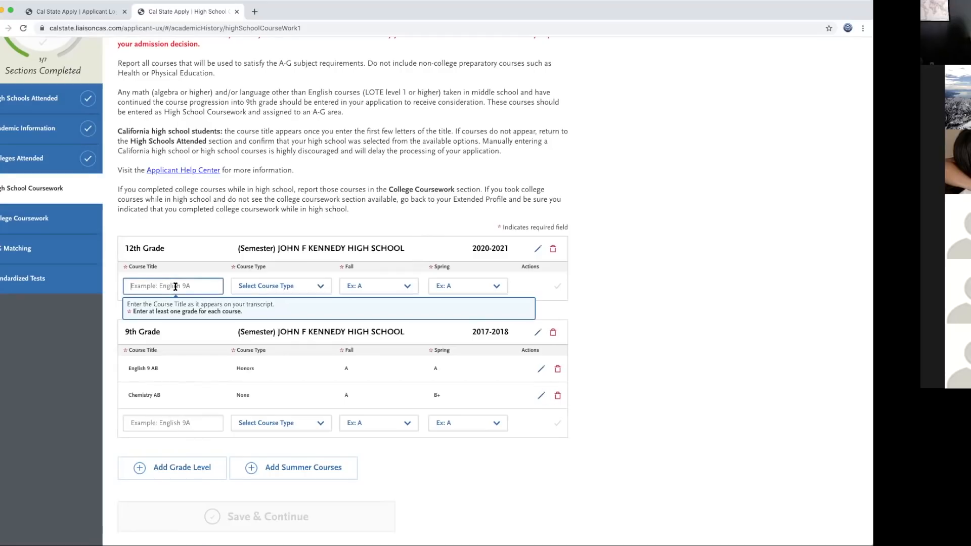
pyautogui.write('english')
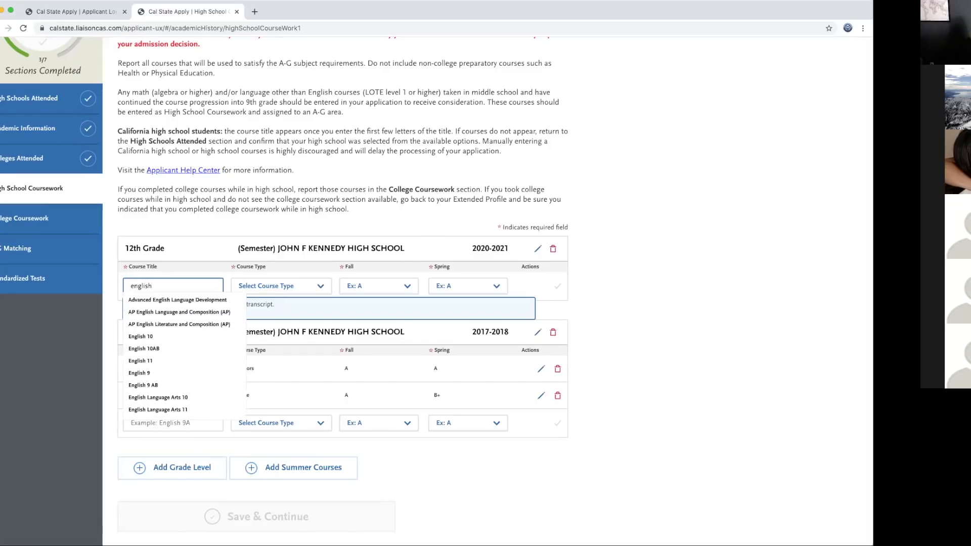
pyautogui.click(175, 325)
pyautogui.scroll(5, 319, 293)
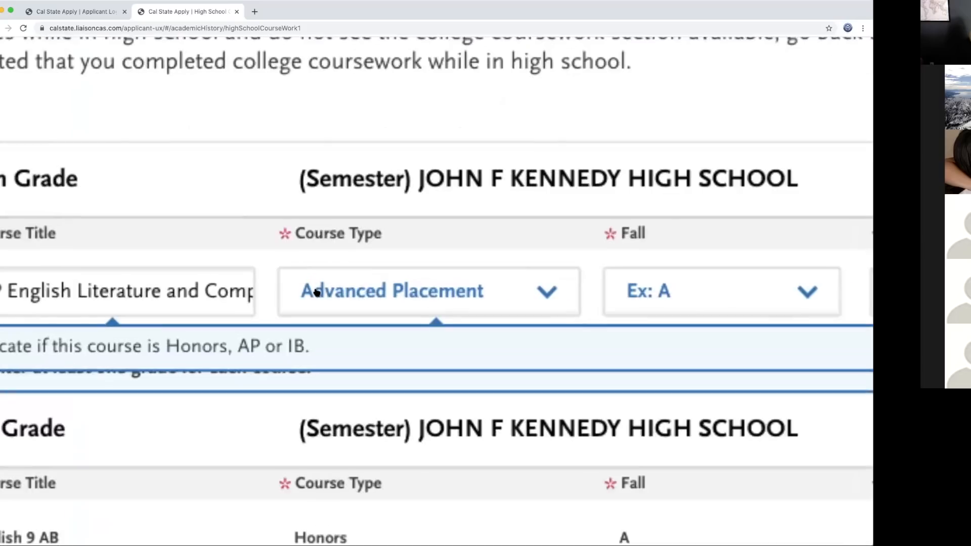
pyautogui.scroll(-5, 271, 192)
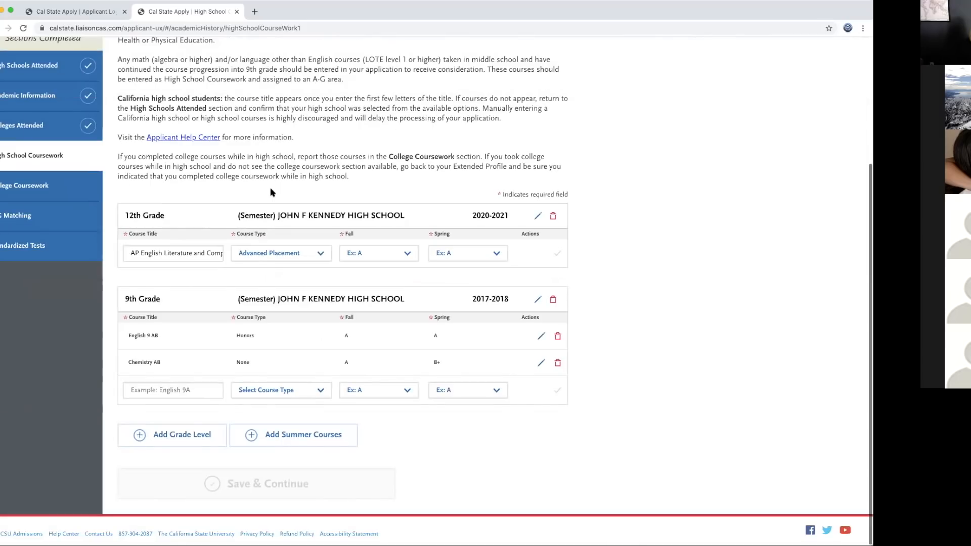
pyautogui.moveTo(318, 257)
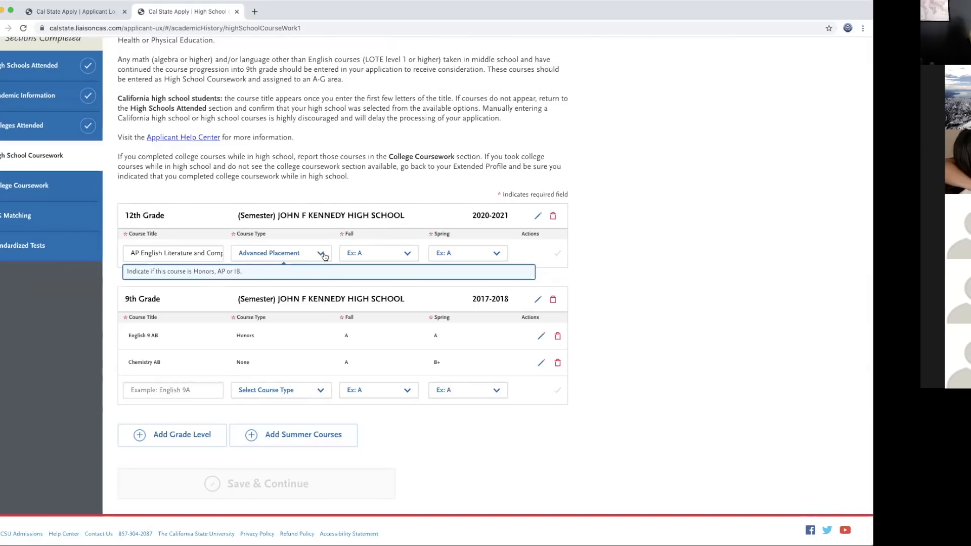
pyautogui.click(409, 258)
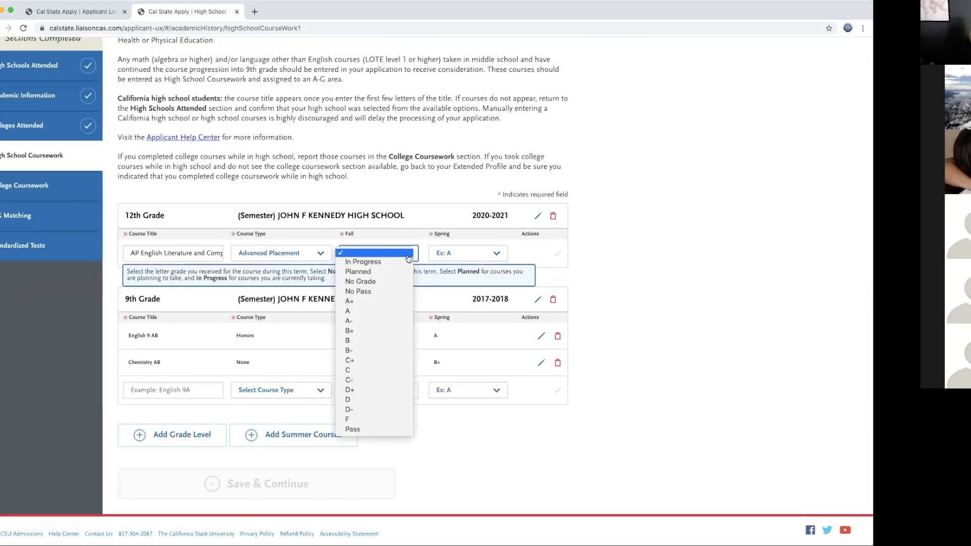
pyautogui.click(370, 263)
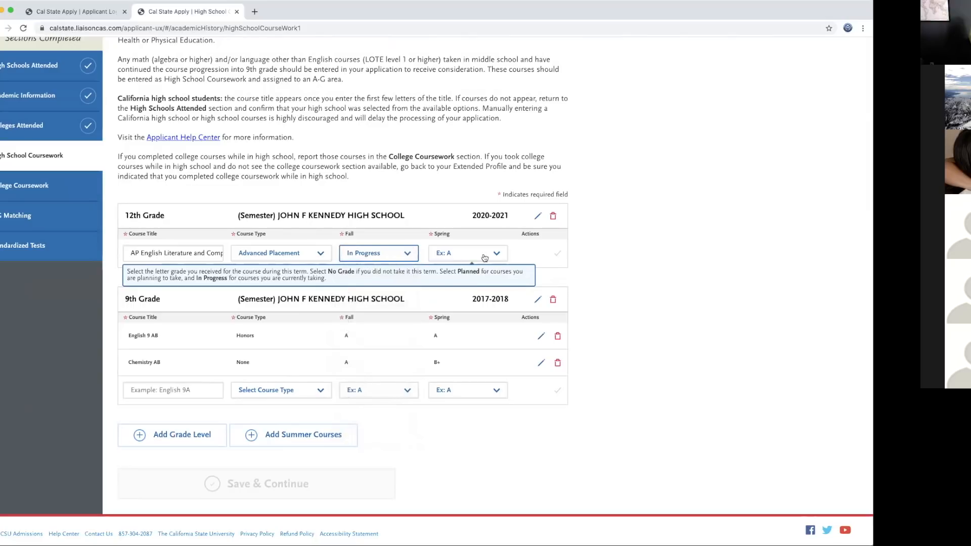
pyautogui.click(499, 255)
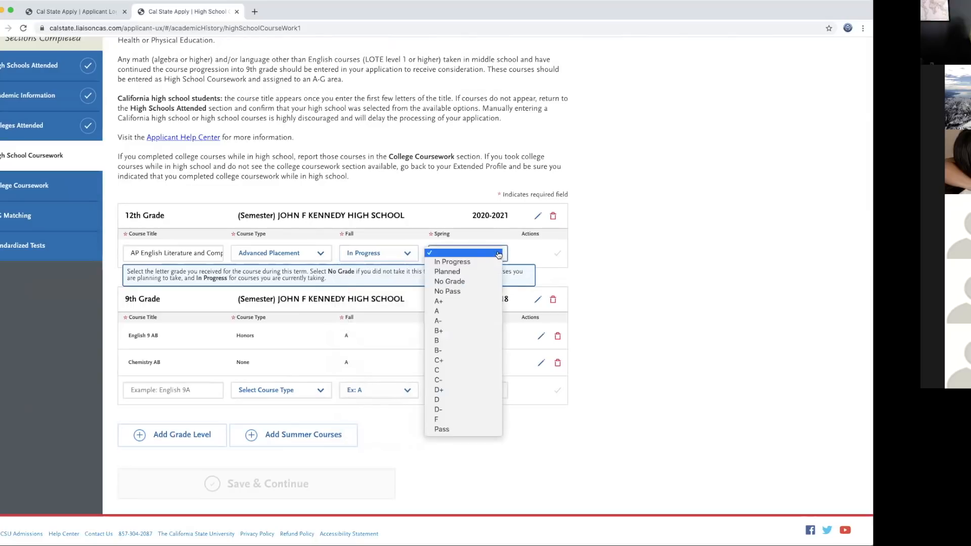
pyautogui.click(467, 273)
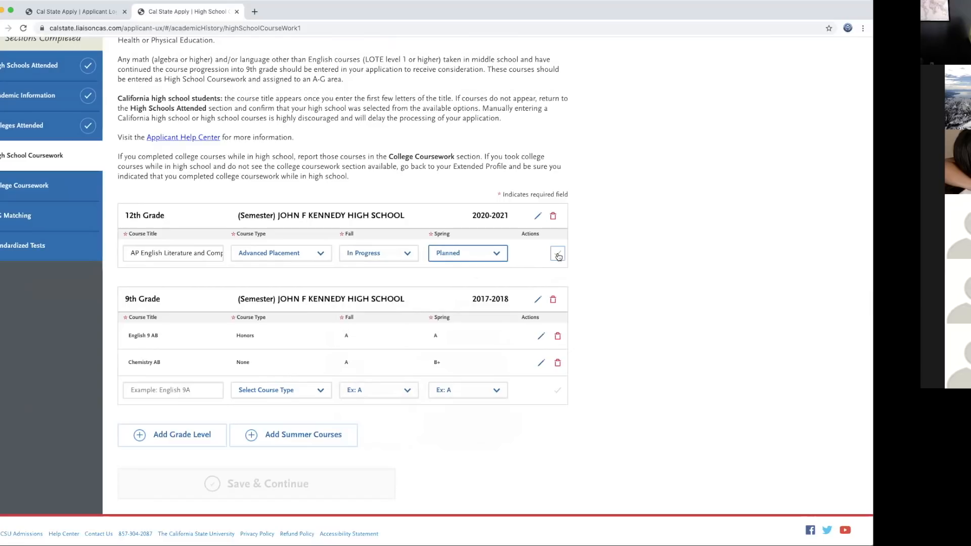
pyautogui.click(558, 255)
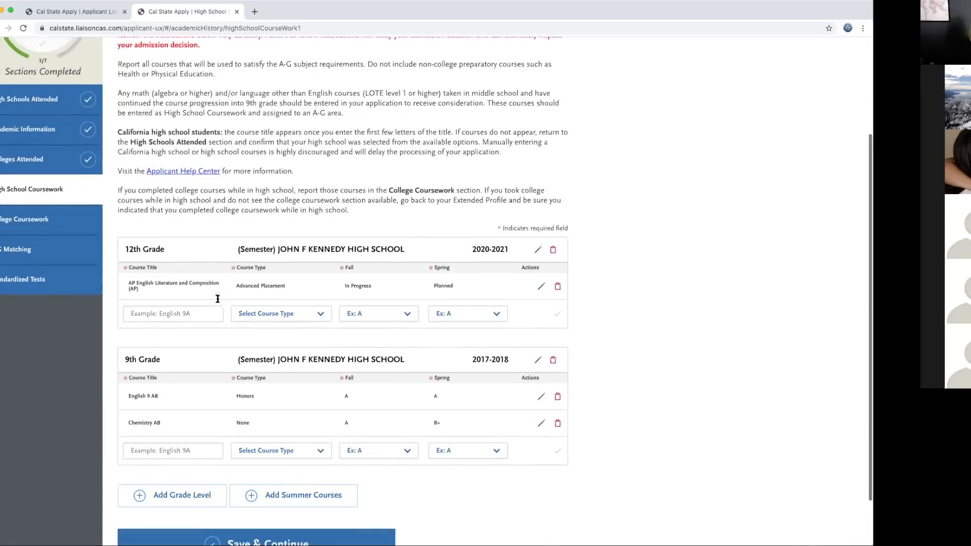
# Step: Search 'govern' and save AP Government and Politics United States with Fall In Progress, Spring No Grade
pyautogui.scroll(-2, 217, 299)
pyautogui.click(171, 259)
pyautogui.write('govern')
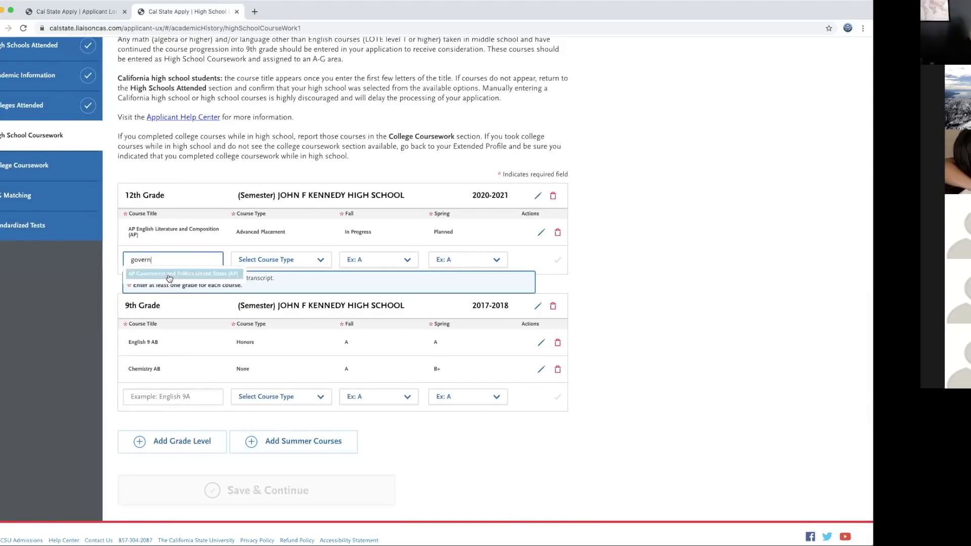
pyautogui.click(169, 278)
pyautogui.click(410, 261)
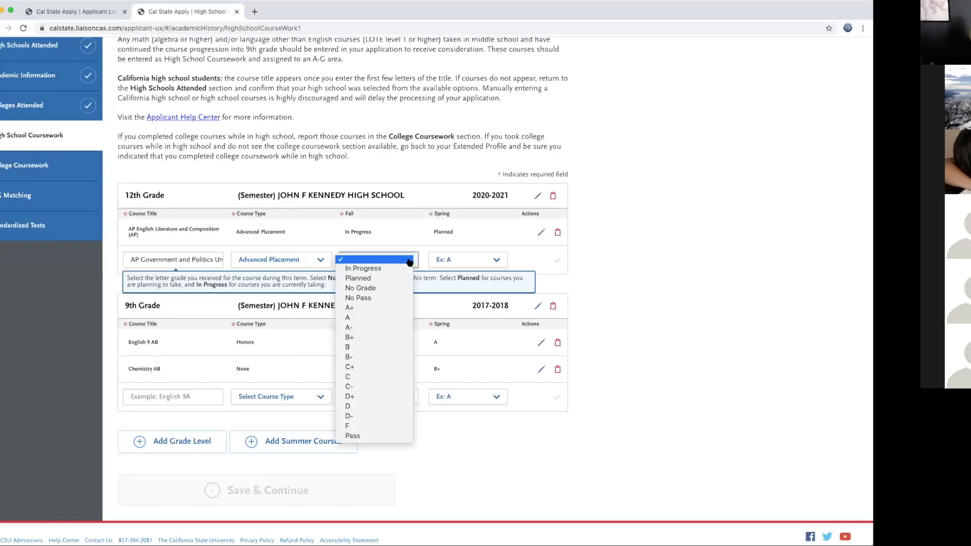
pyautogui.click(382, 269)
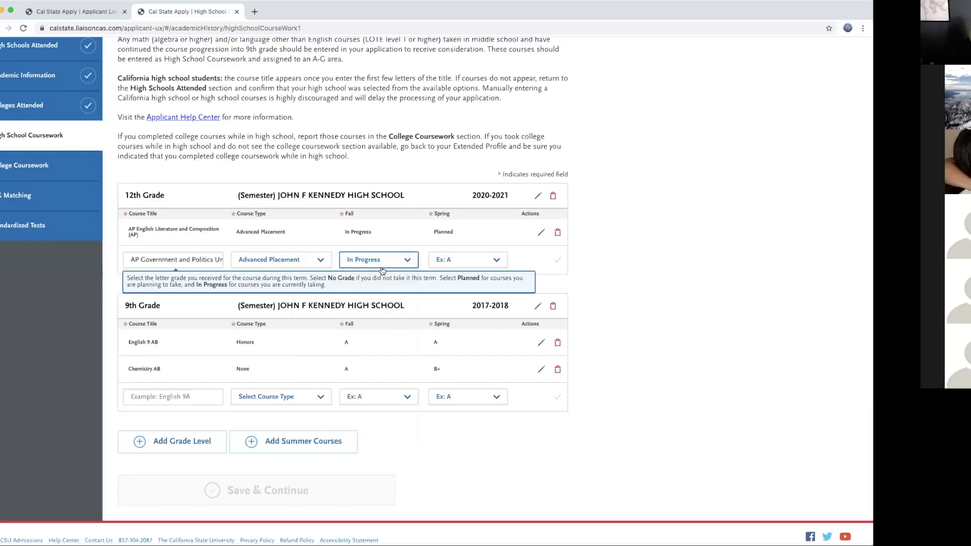
pyautogui.click(498, 262)
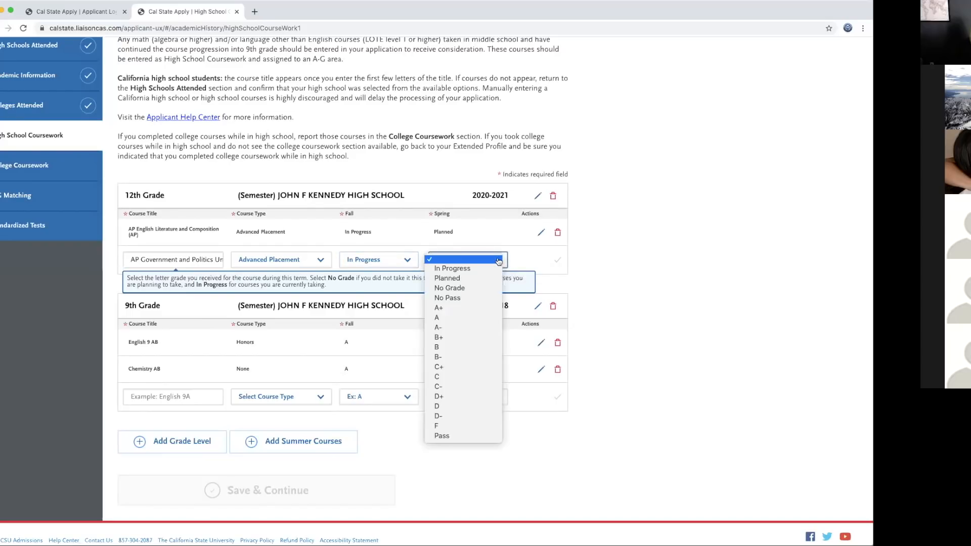
pyautogui.click(467, 287)
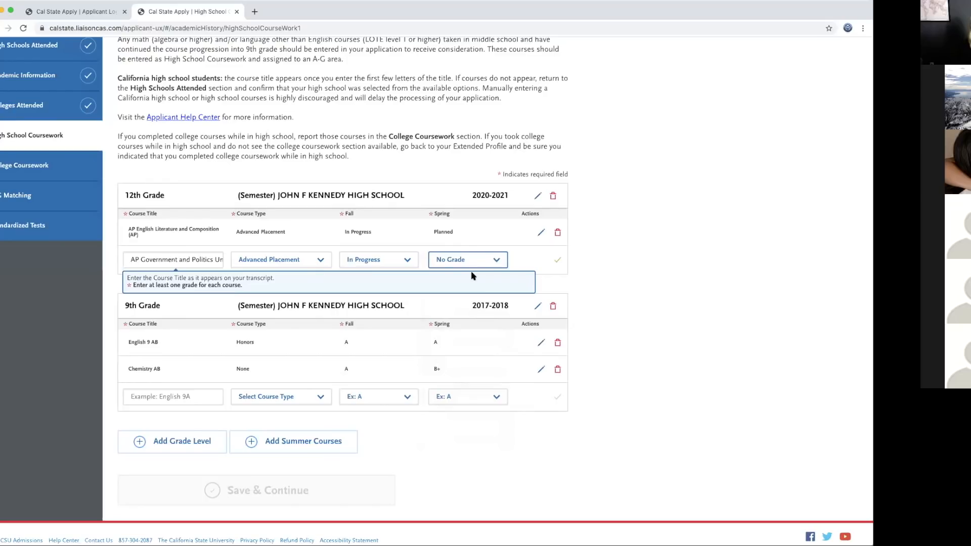
pyautogui.click(558, 260)
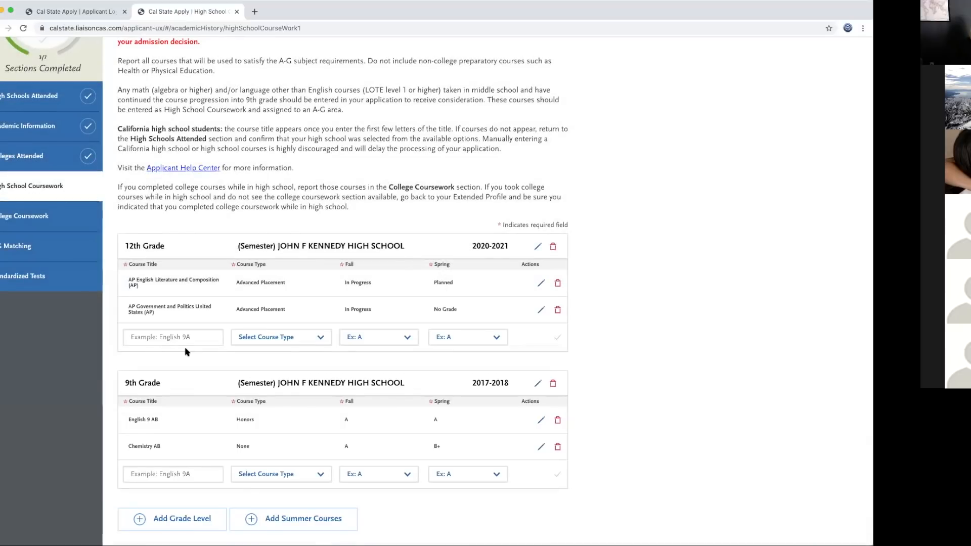
# Step: Search 'economi' and save Economics with Fall No Grade and Spring Planned
pyautogui.click(171, 337)
pyautogui.write('economi')
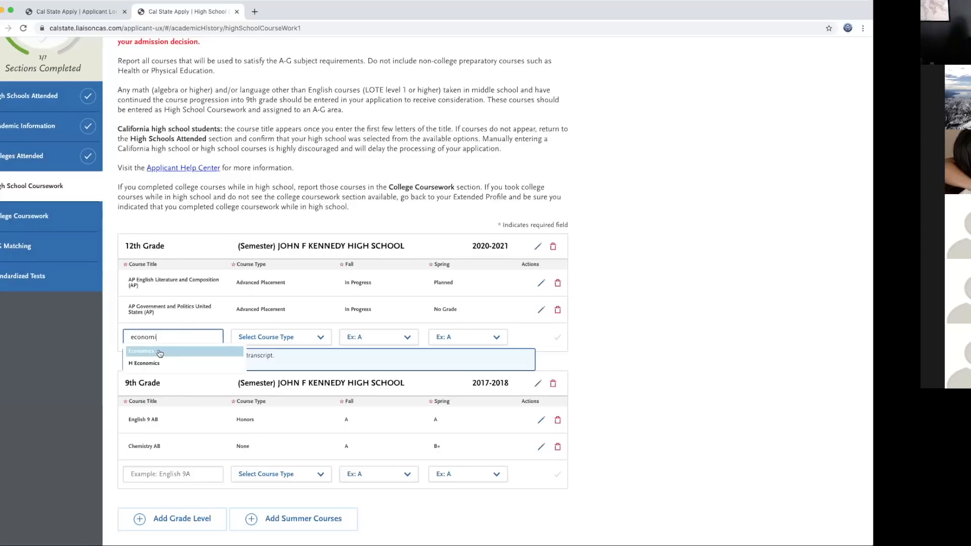
pyautogui.click(160, 352)
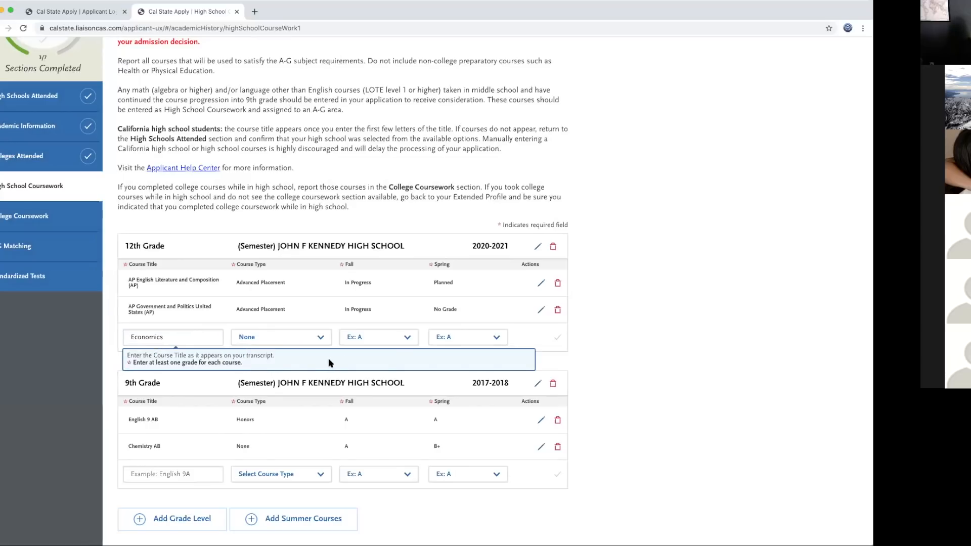
pyautogui.click(403, 341)
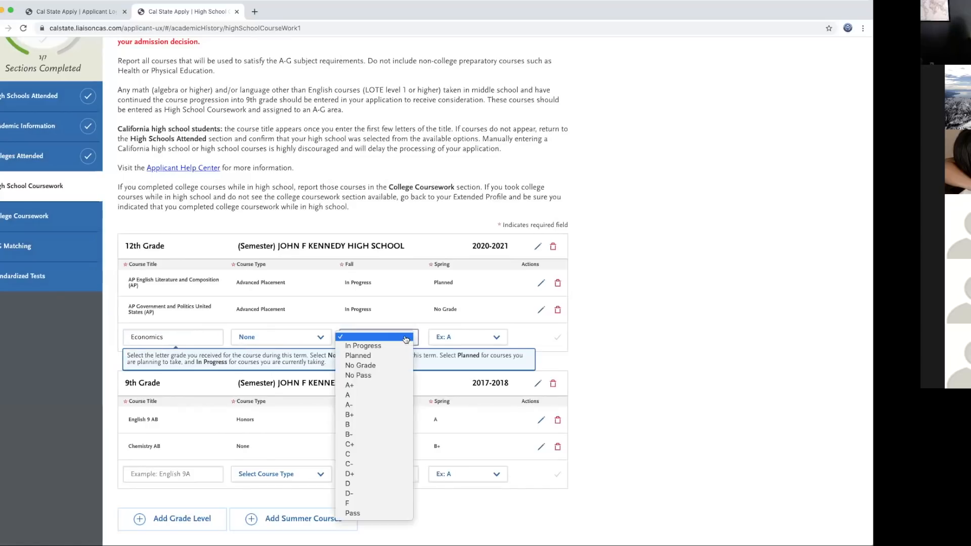
pyautogui.click(382, 365)
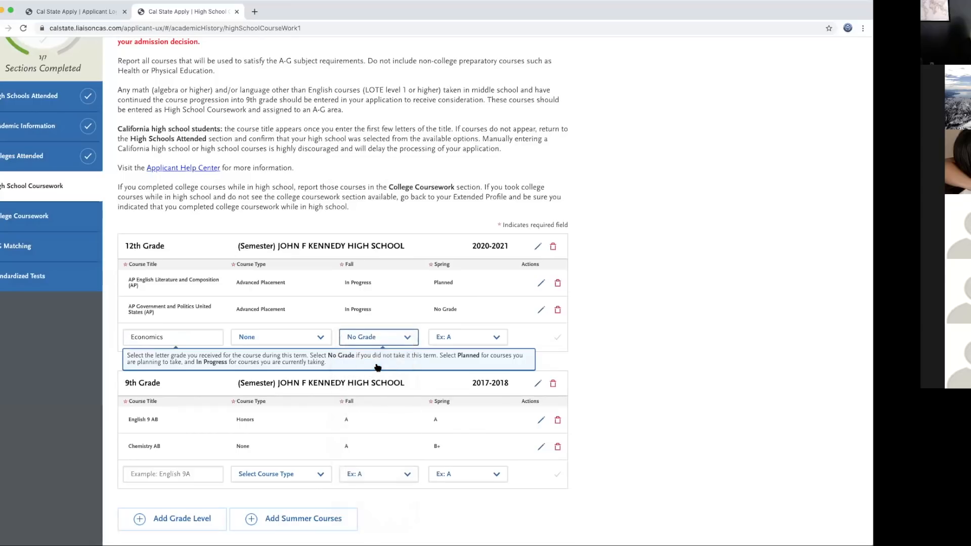
pyautogui.click(497, 338)
pyautogui.click(476, 356)
pyautogui.click(557, 338)
pyautogui.scroll(-3, 646, 352)
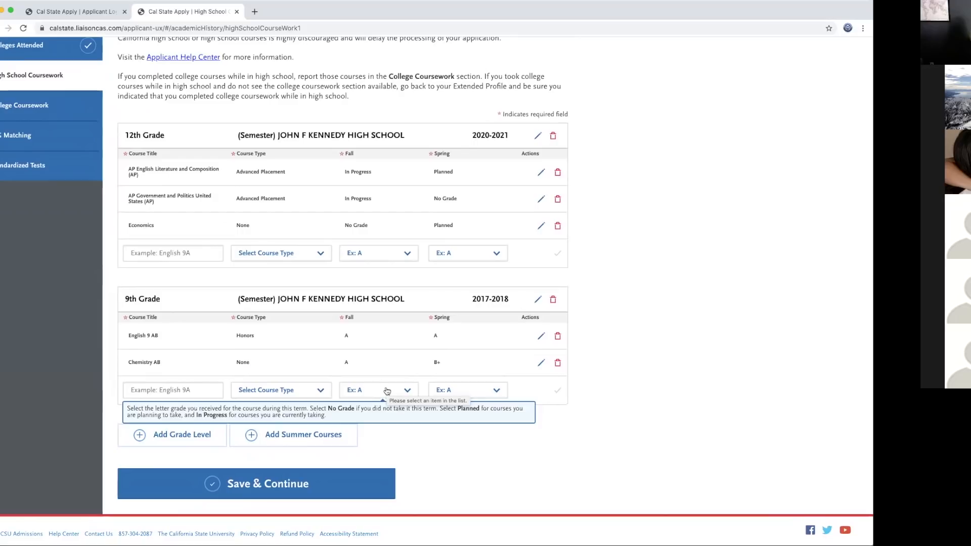
# Step: Add summer courses with Summer Grade Level 10th Grade and school year 2018-2019
pyautogui.click(307, 436)
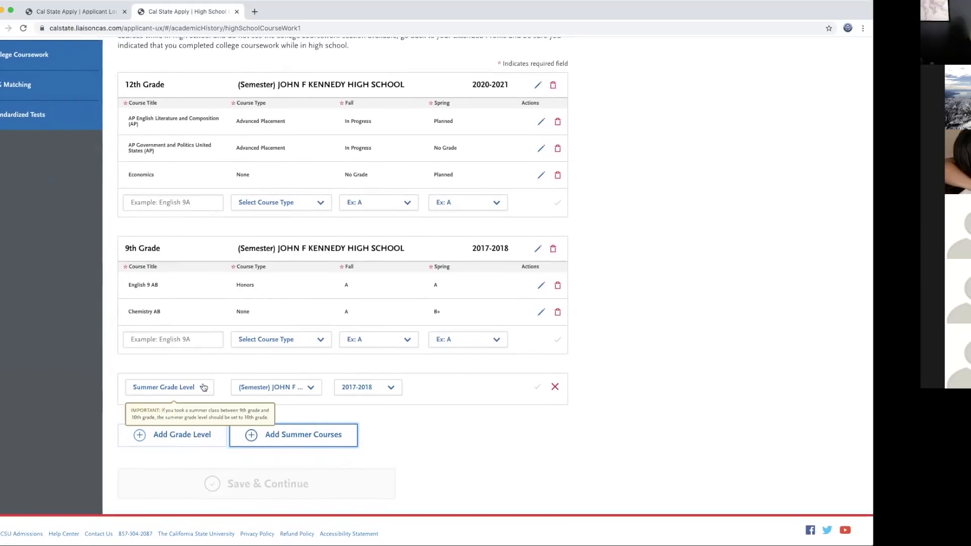
pyautogui.click(204, 387)
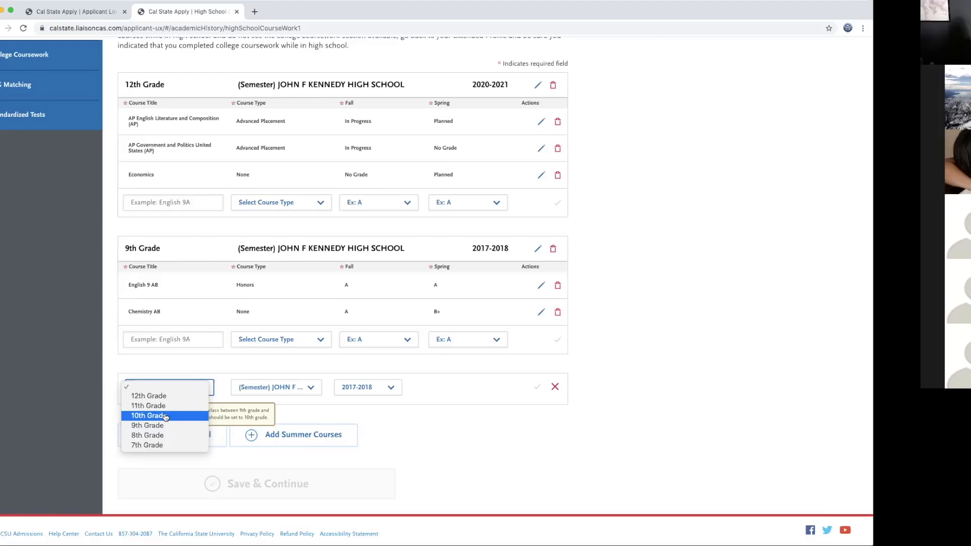
pyautogui.click(166, 416)
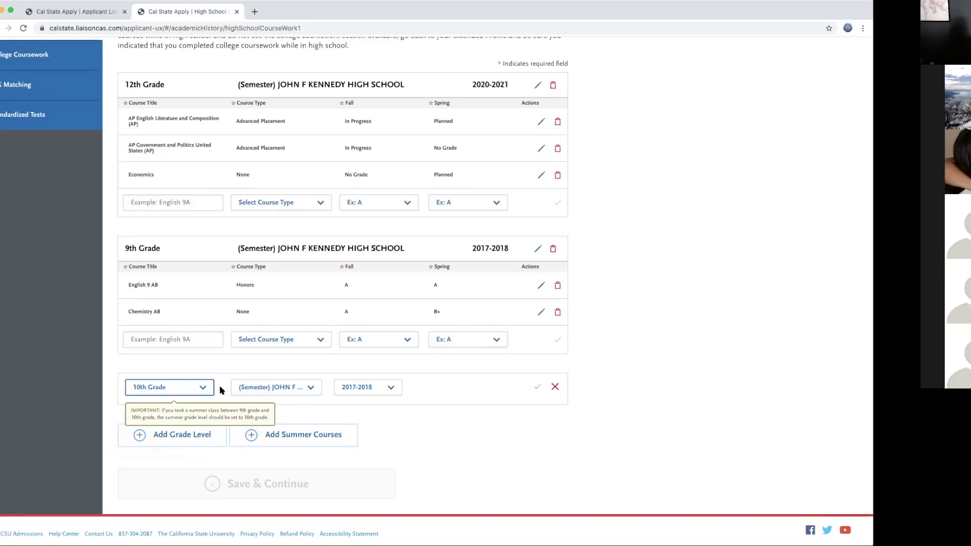
pyautogui.click(390, 388)
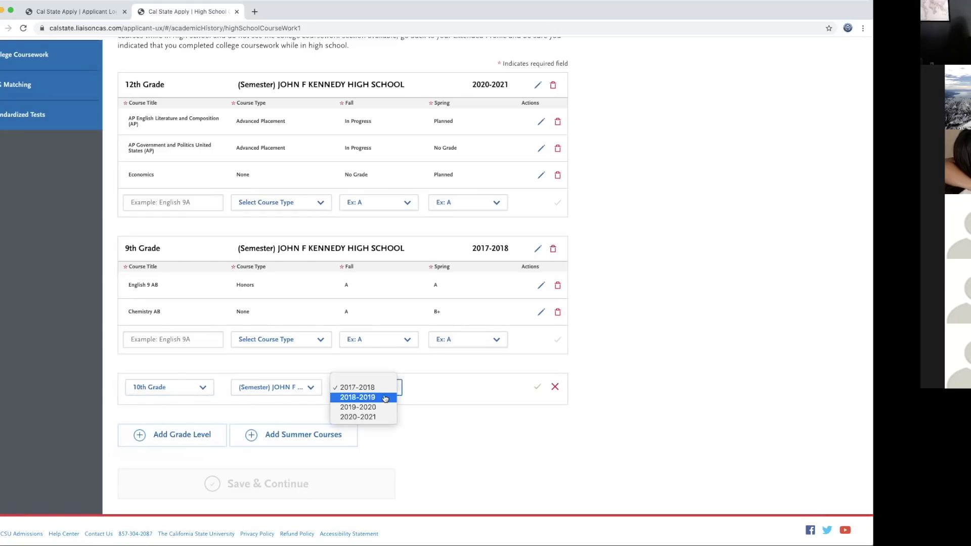
pyautogui.click(385, 398)
pyautogui.click(534, 387)
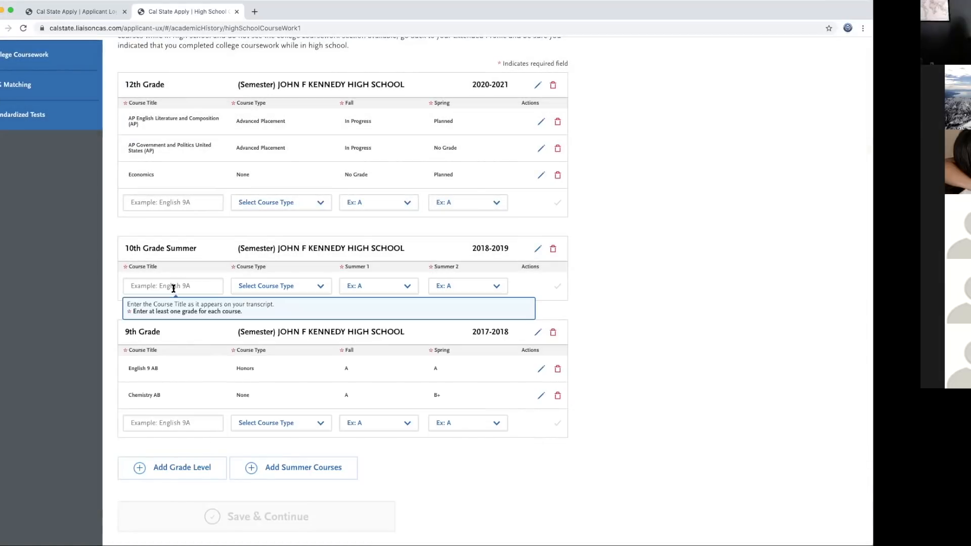
# Step: Search 'psycholo' and save Psychology (Apex) with grade A for Summer 1 and Summer 2
pyautogui.click(167, 284)
pyautogui.write('psycholo')
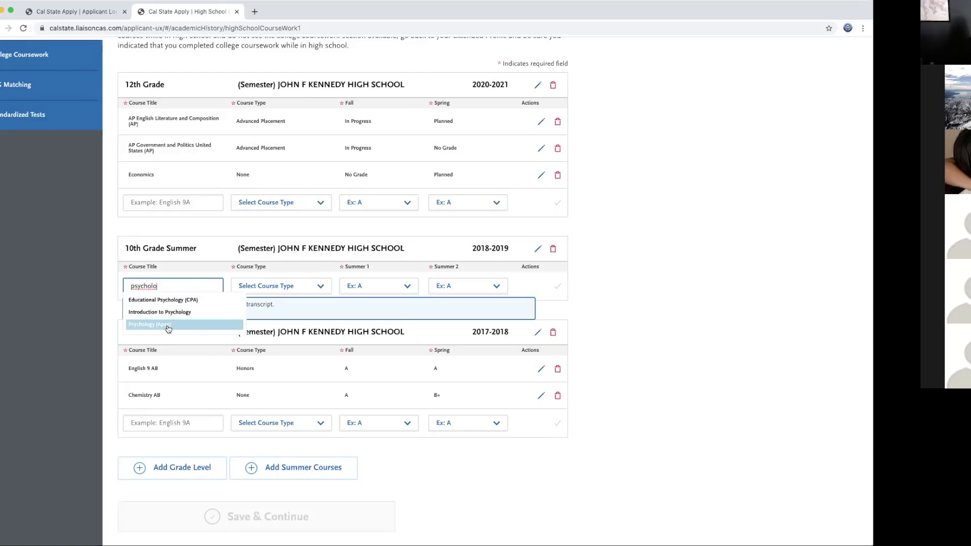
pyautogui.click(169, 325)
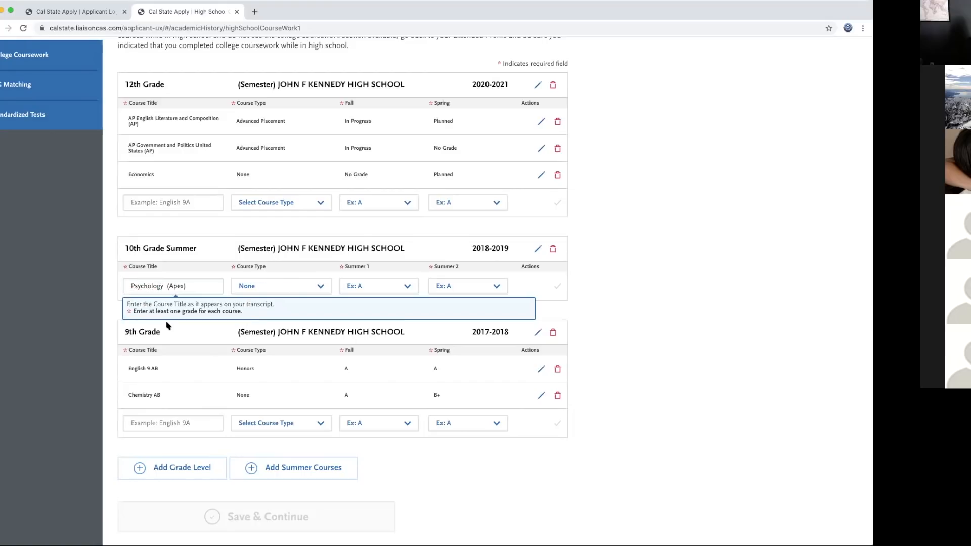
pyautogui.click(409, 285)
pyautogui.click(354, 344)
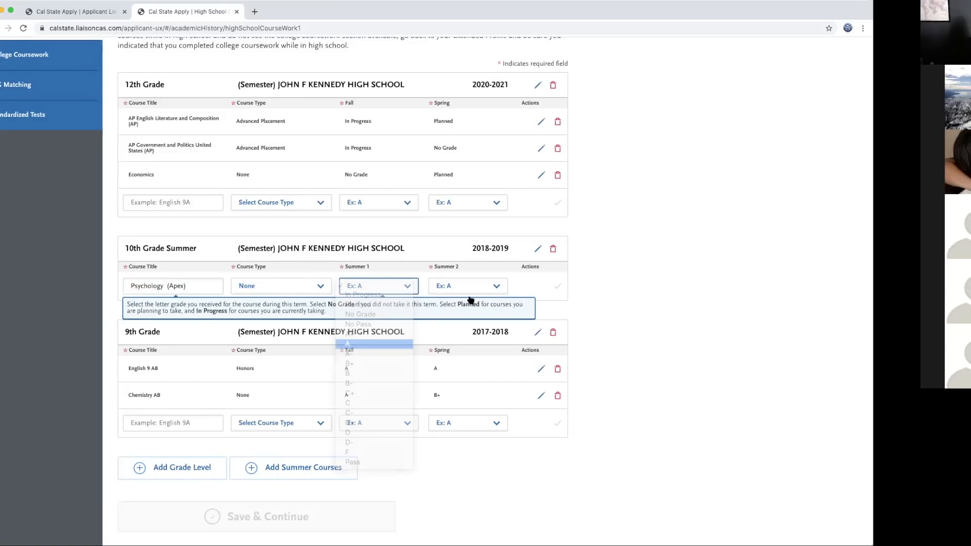
pyautogui.click(496, 287)
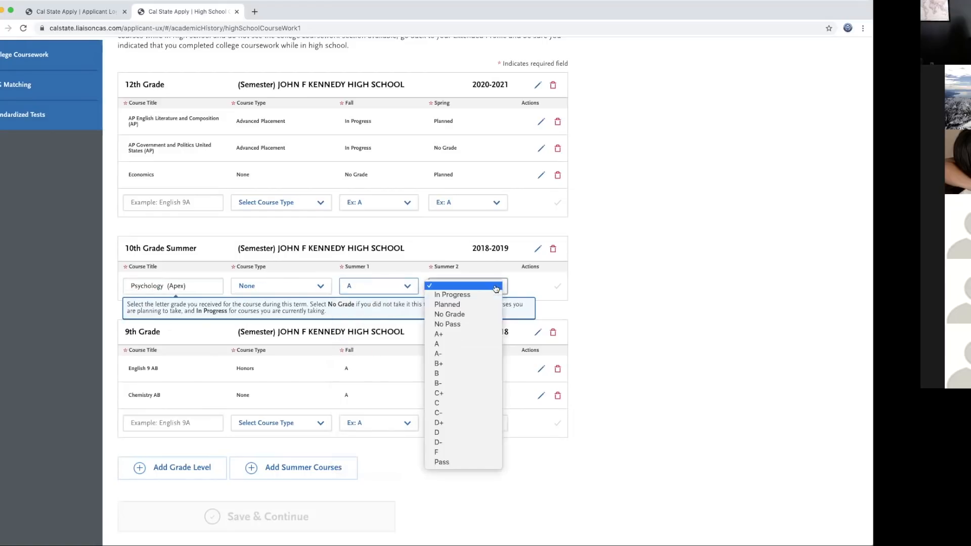
pyautogui.click(452, 345)
pyautogui.click(557, 286)
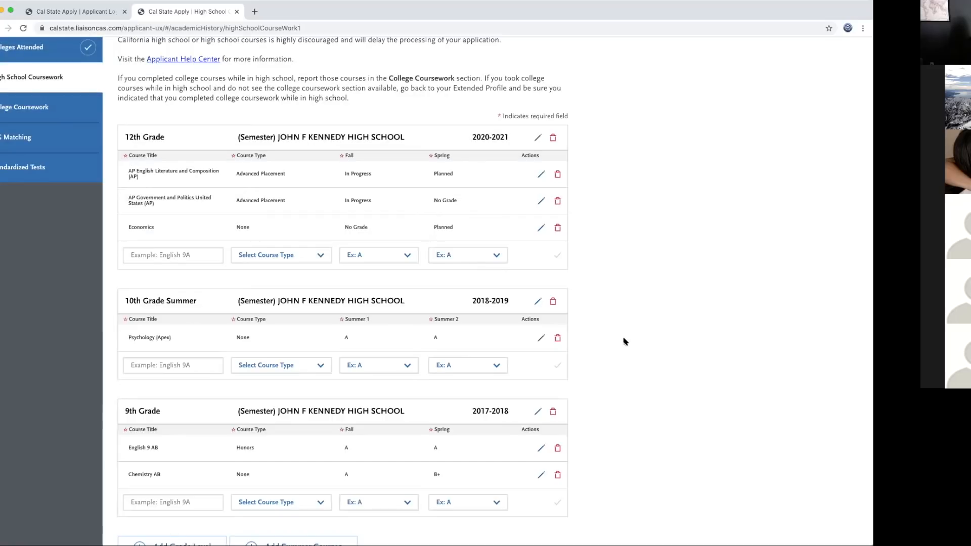
pyautogui.scroll(-2, 624, 340)
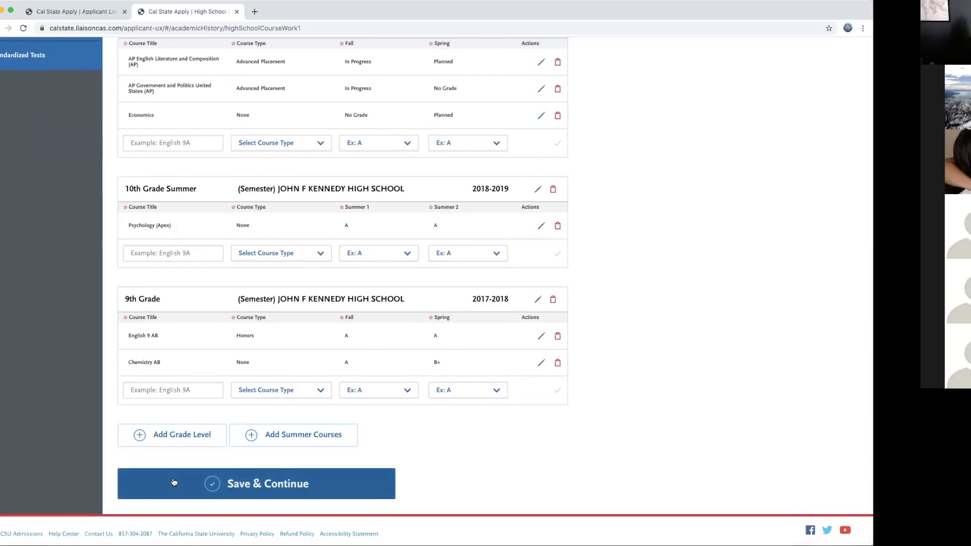
pyautogui.scroll(3, 390, 373)
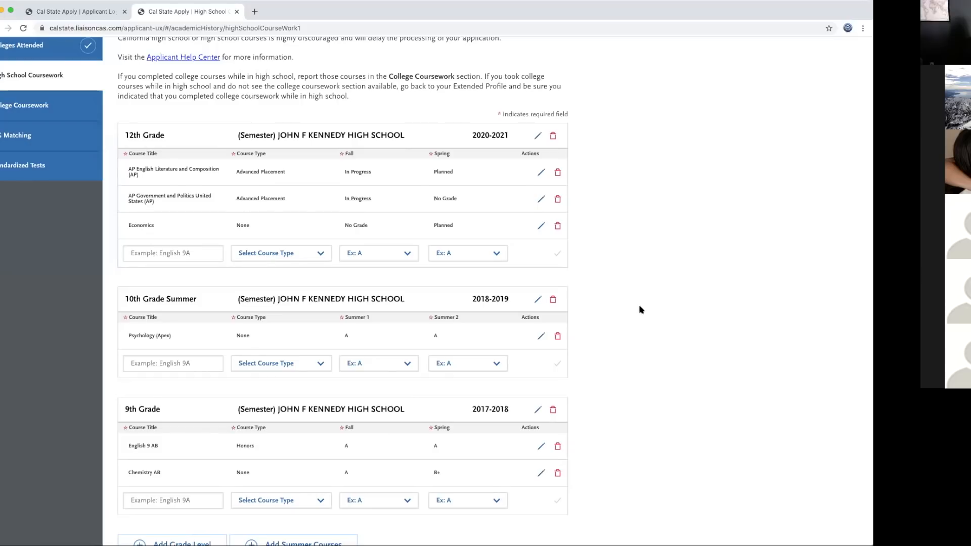
pyautogui.scroll(-3, 561, 369)
# Step: Save High School Coursework, continue to College Coursework, and start the Los Angeles Pierce College transcript
pyautogui.click(304, 486)
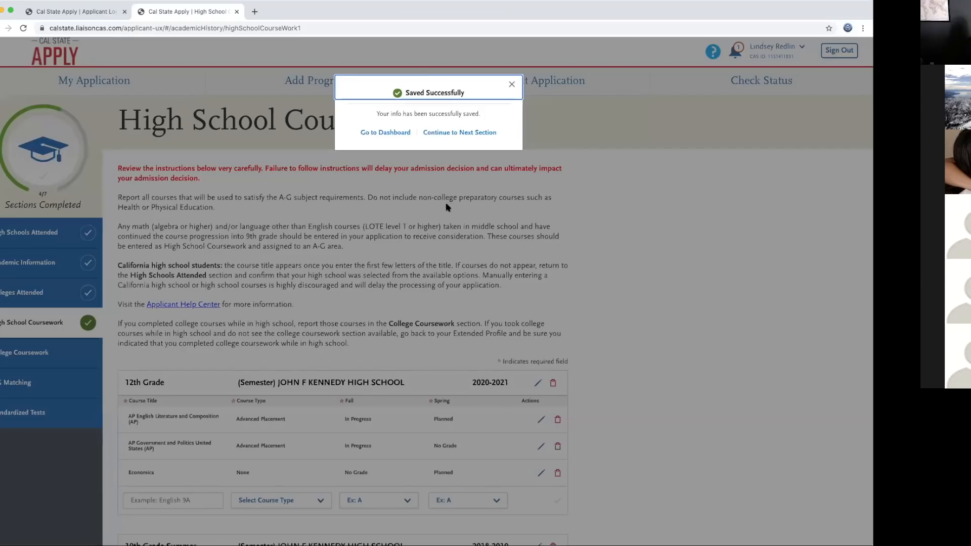
pyautogui.click(446, 134)
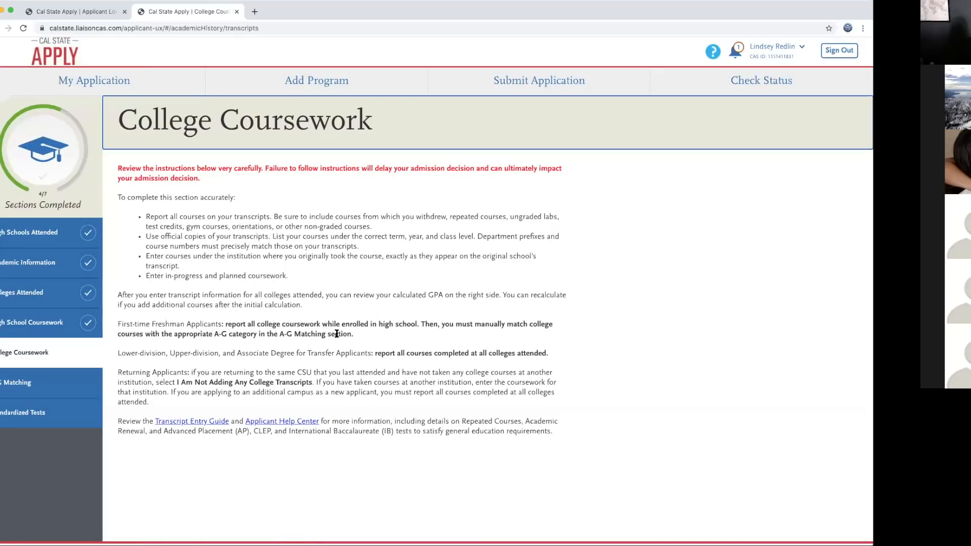
pyautogui.scroll(-3, 349, 385)
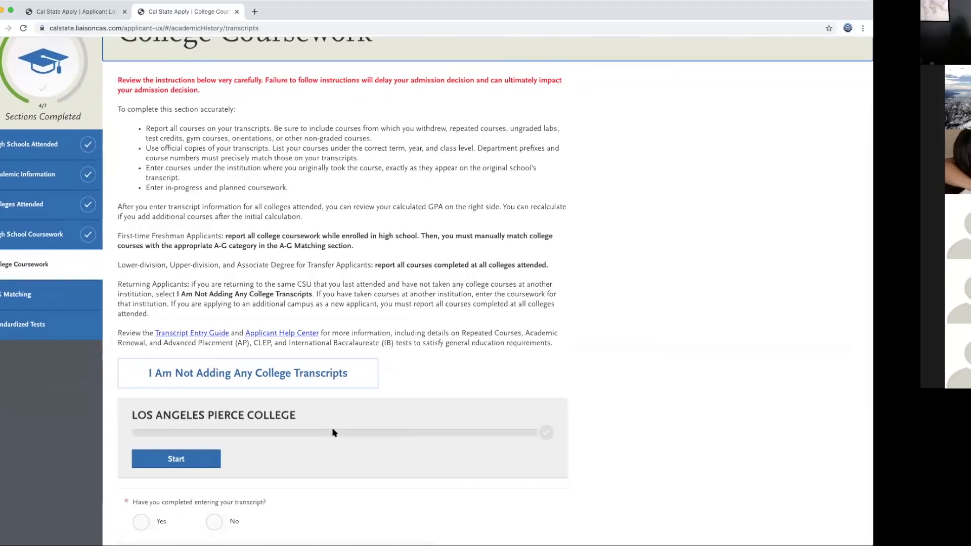
pyautogui.scroll(-3, 334, 432)
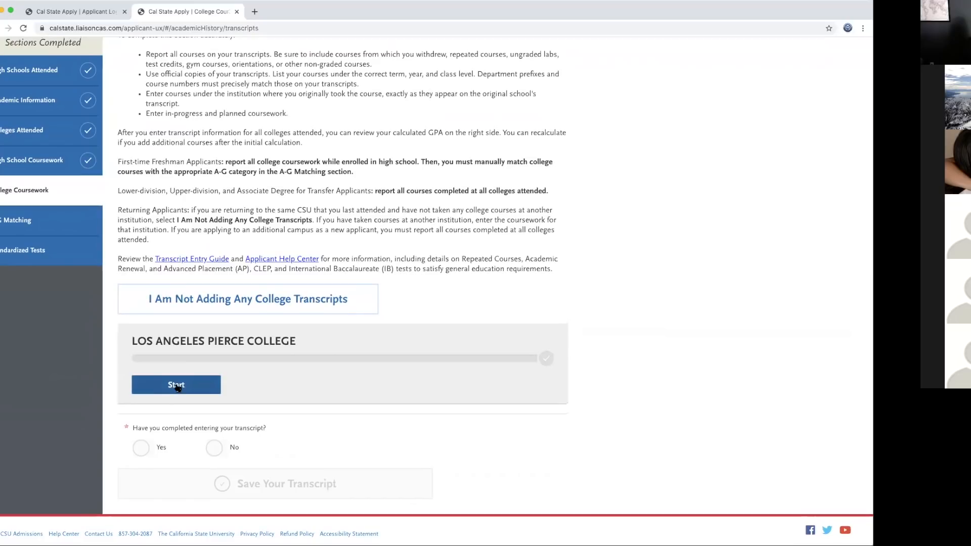
pyautogui.click(176, 386)
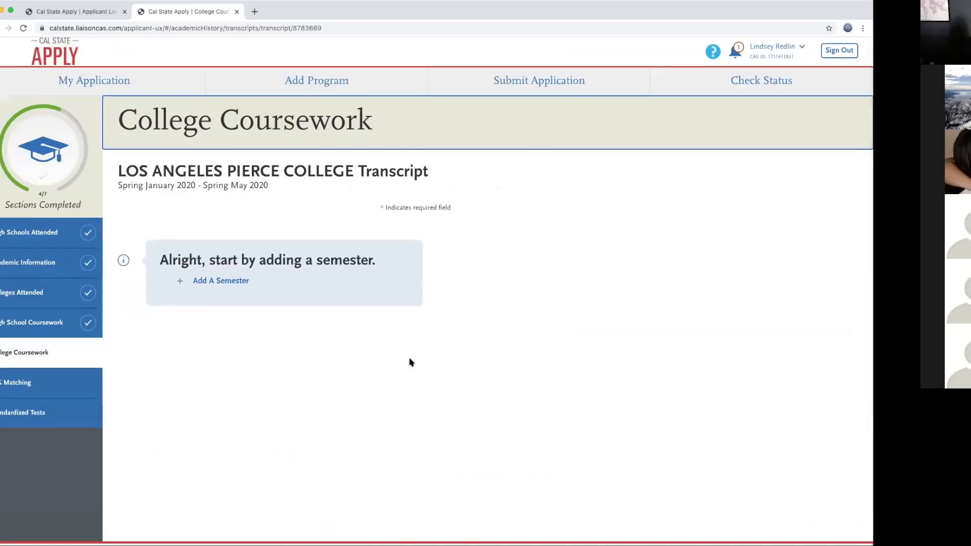
# Step: Add a semester with term Spring, year 2020 and completion status Completed, leaving academic status unset
pyautogui.click(220, 282)
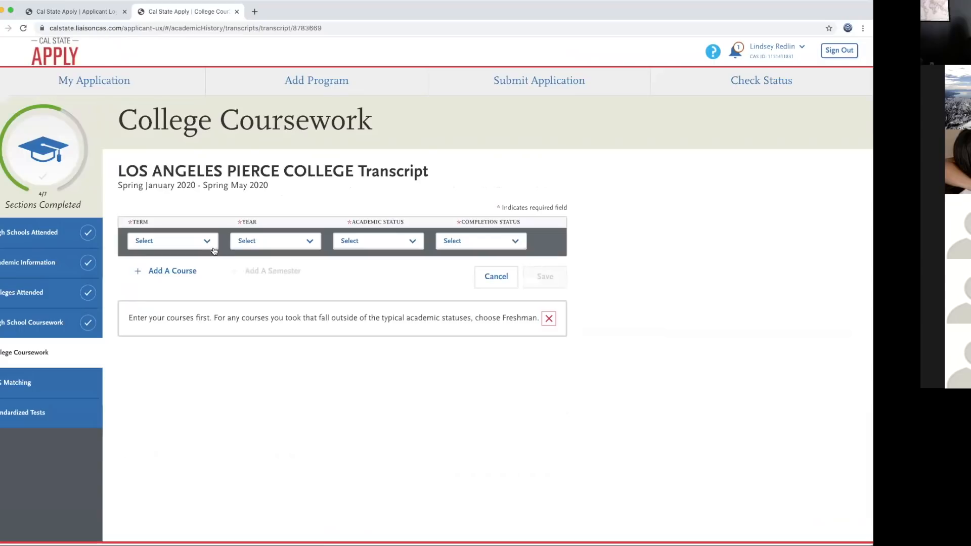
pyautogui.click(214, 250)
pyautogui.click(180, 260)
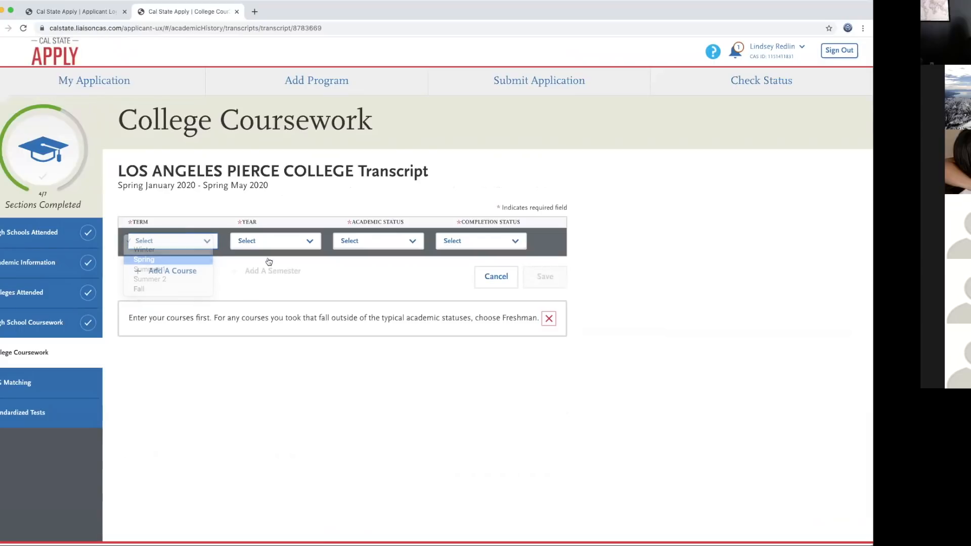
pyautogui.click(308, 242)
pyautogui.click(248, 258)
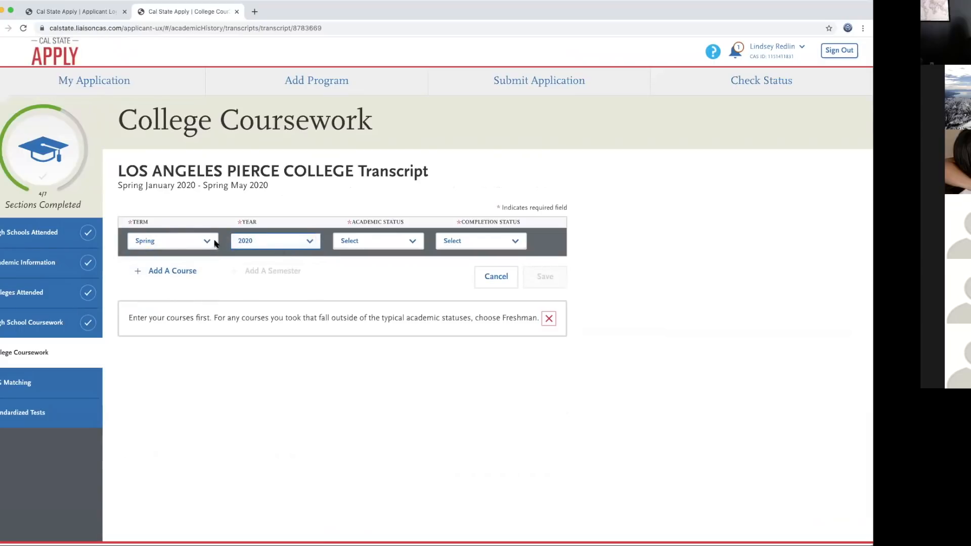
pyautogui.click(414, 242)
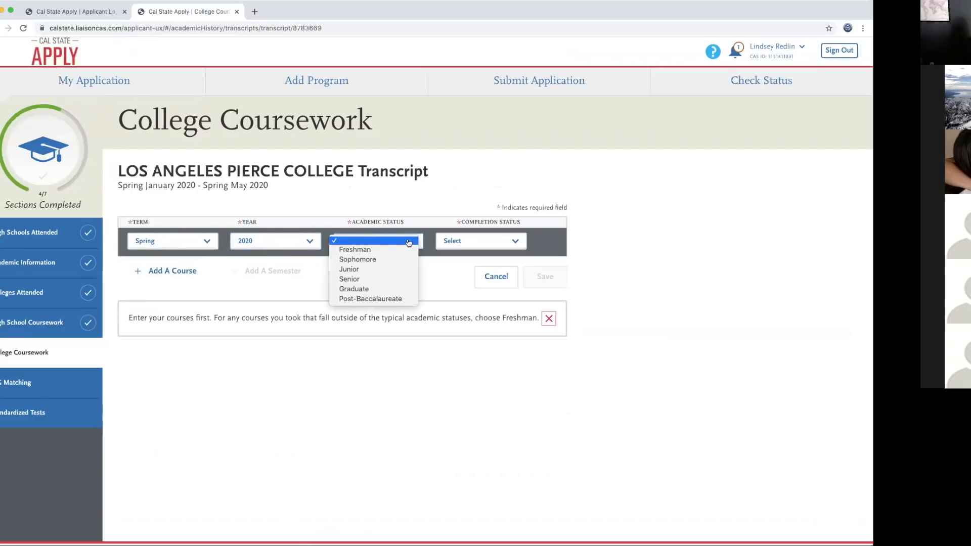
pyautogui.click(409, 242)
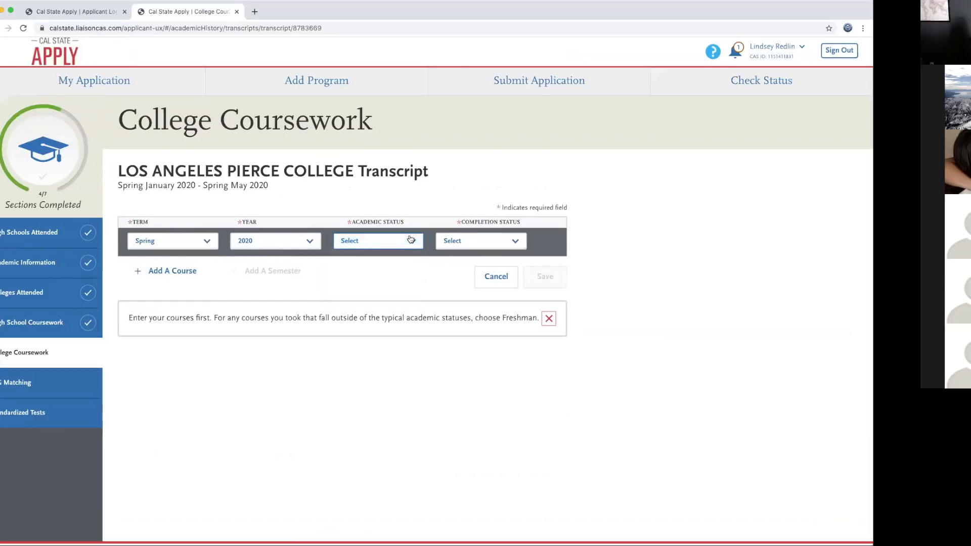
pyautogui.click(522, 244)
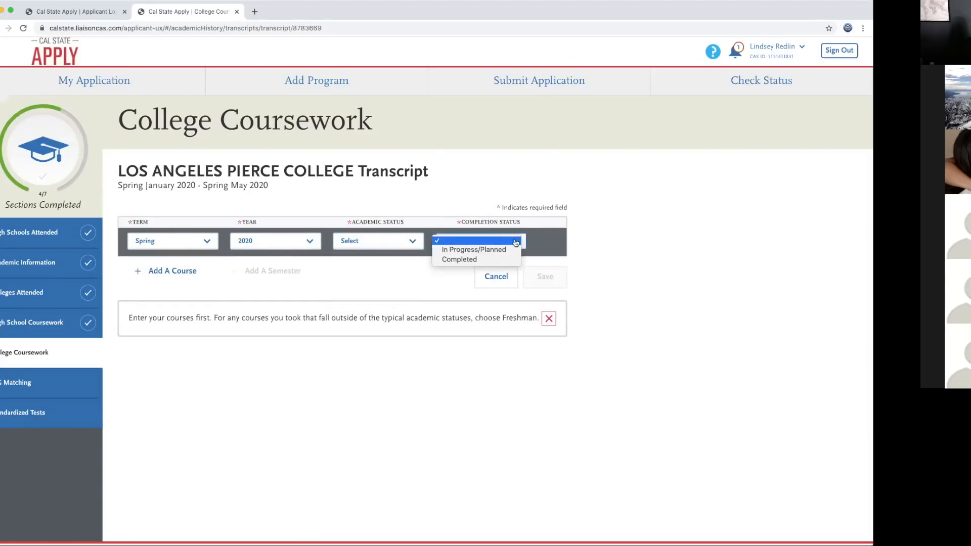
pyautogui.click(481, 260)
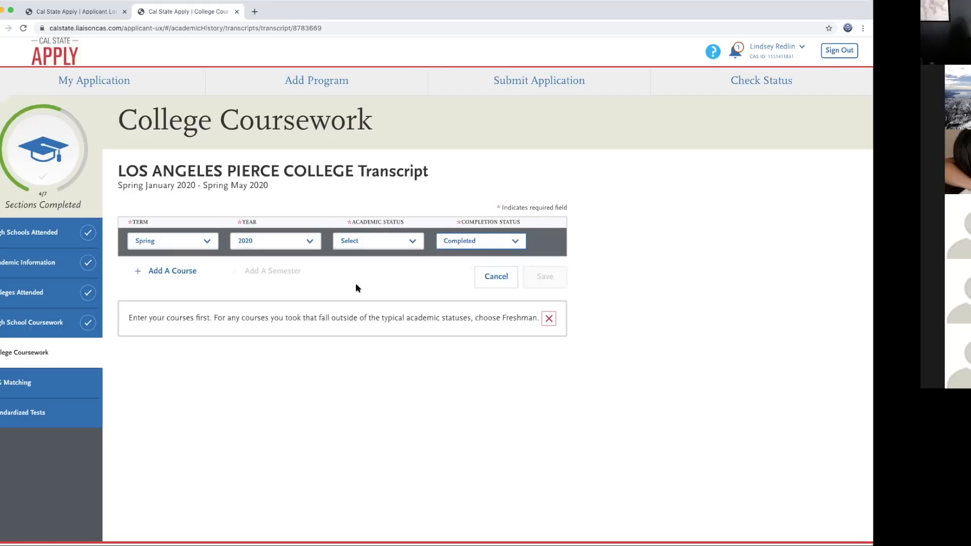
pyautogui.click(412, 242)
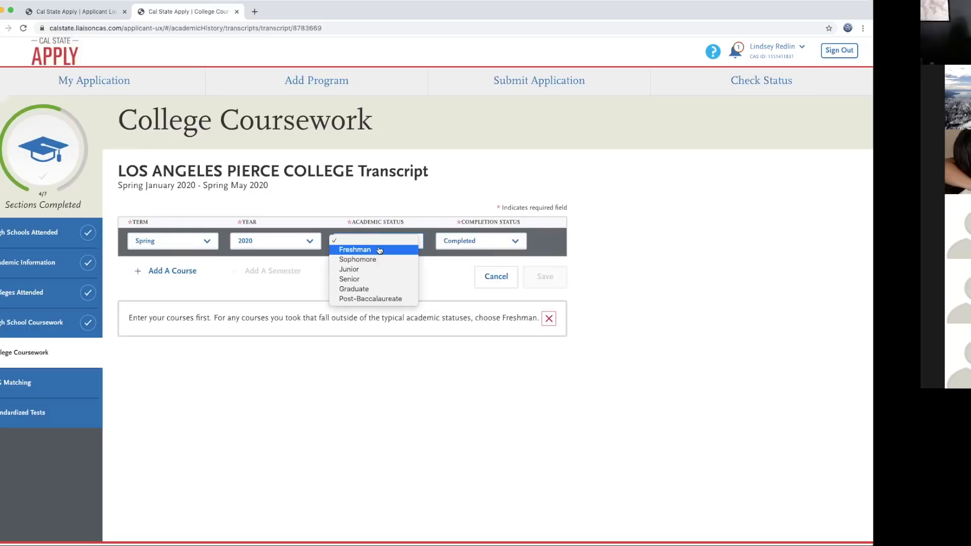
pyautogui.click(410, 197)
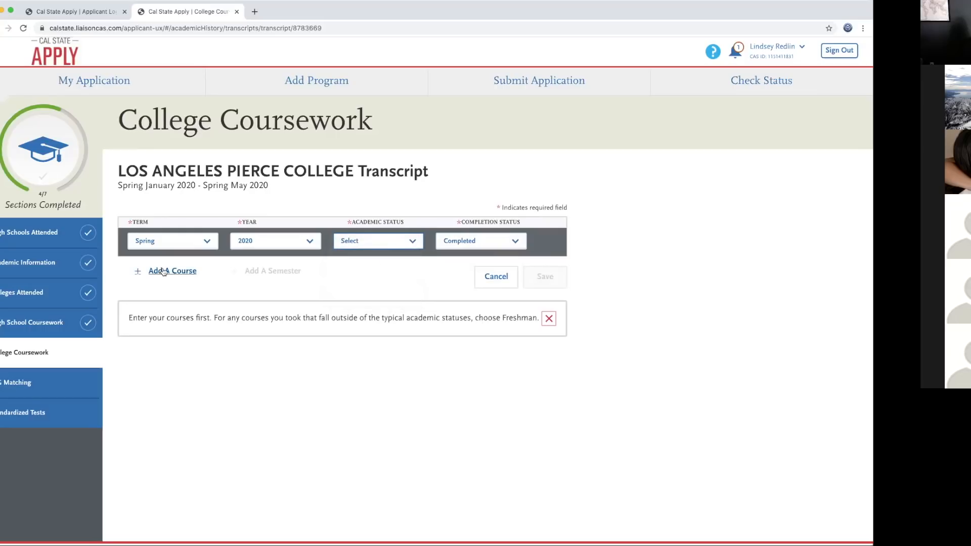
# Step: Add a course row with code PSYCH1 (General Psychology) and subject Psychology
pyautogui.click(163, 272)
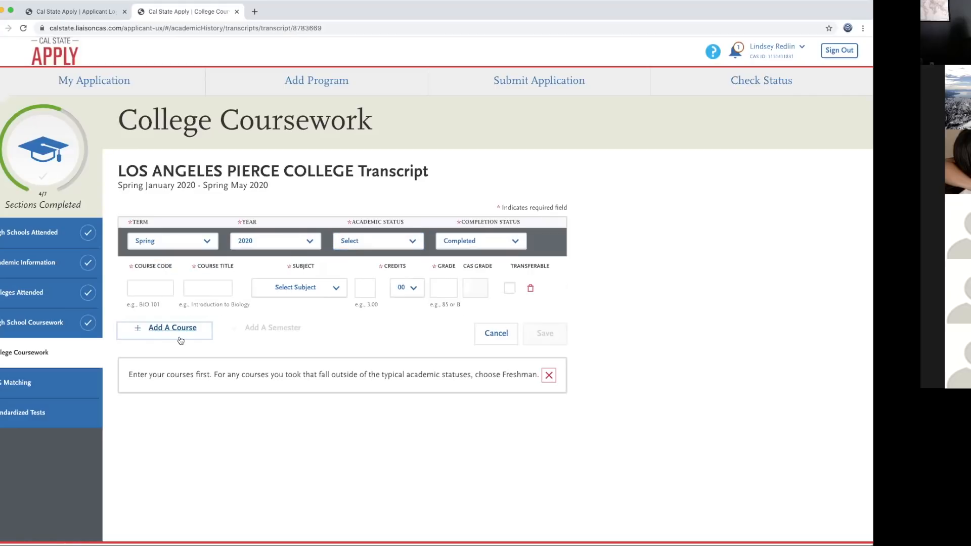
pyautogui.click(154, 287)
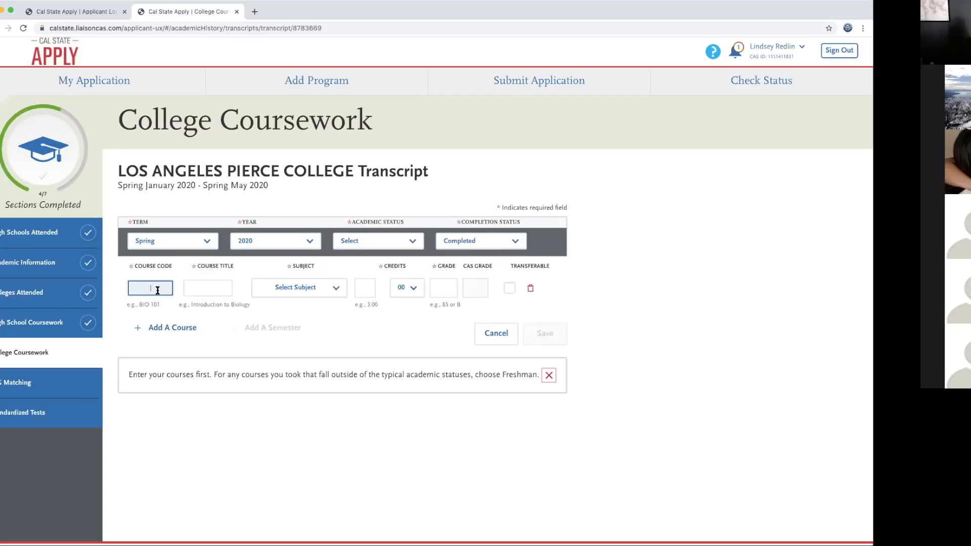
pyautogui.write('Psych')
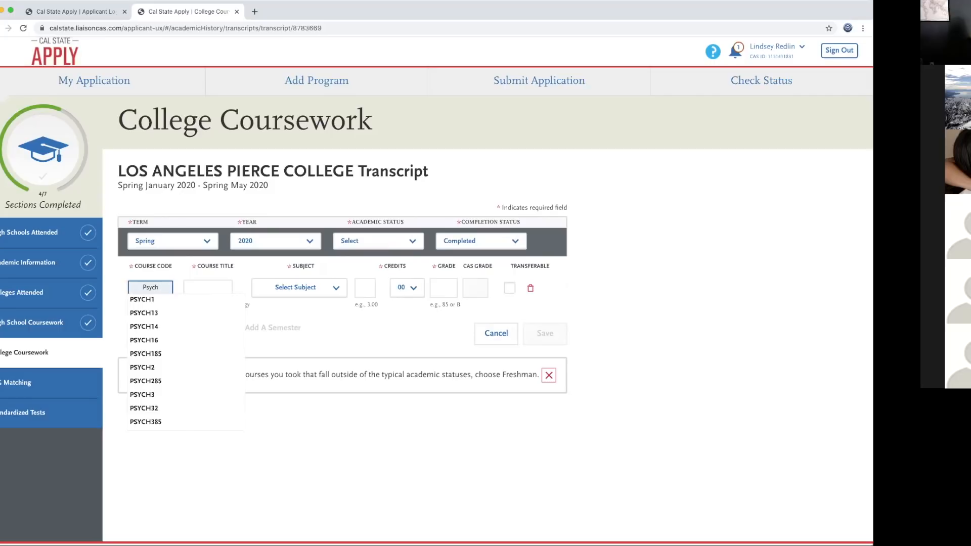
pyautogui.click(155, 303)
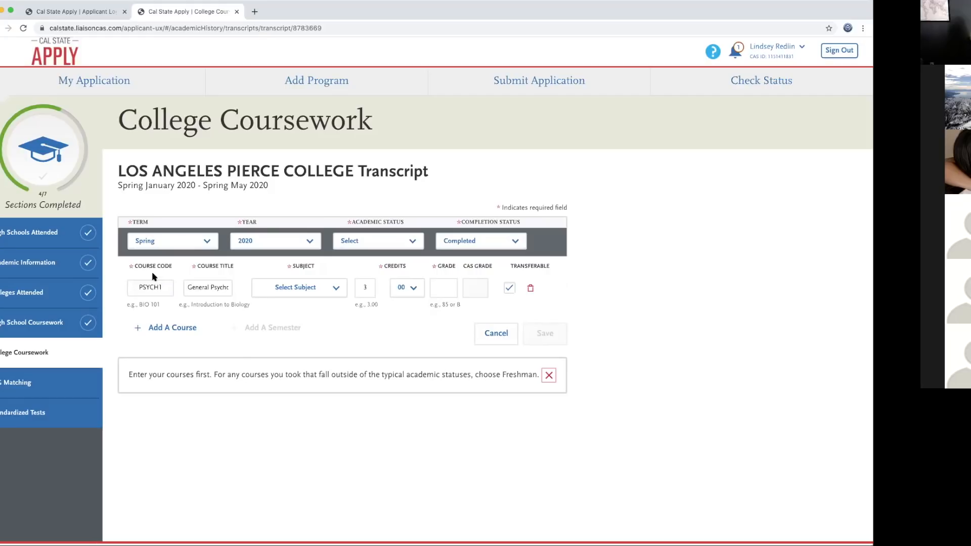
pyautogui.click(192, 288)
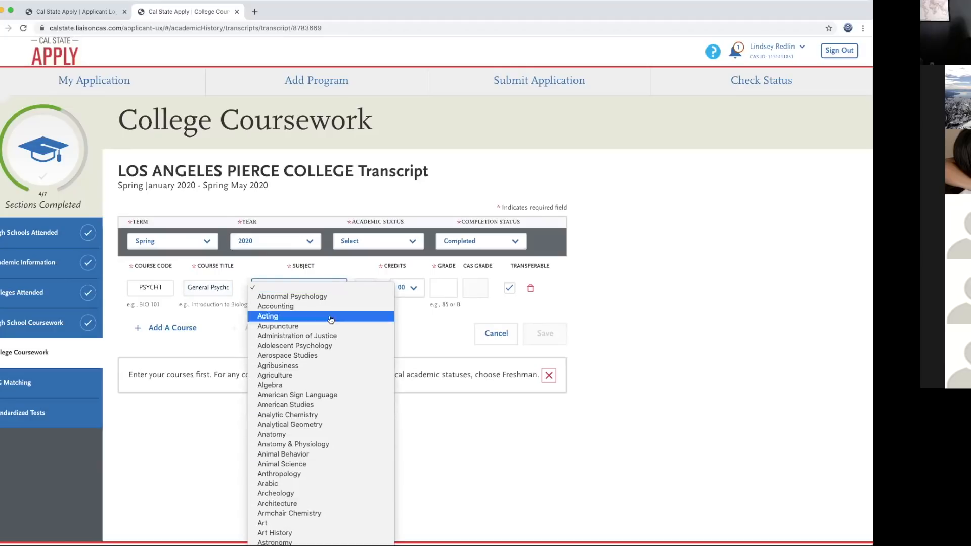
pyautogui.scroll(-1, 303, 392)
pyautogui.scroll(-20, 302, 392)
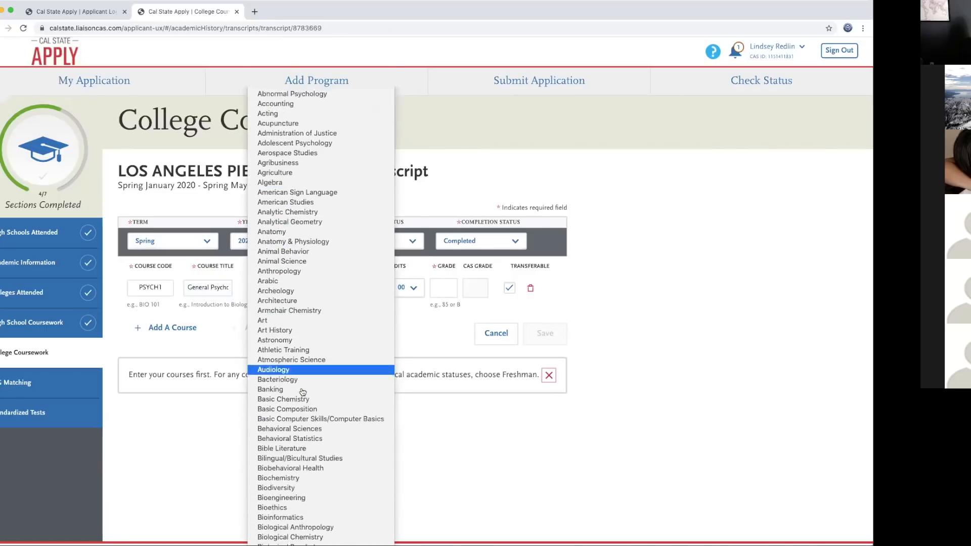
pyautogui.scroll(-20, 303, 392)
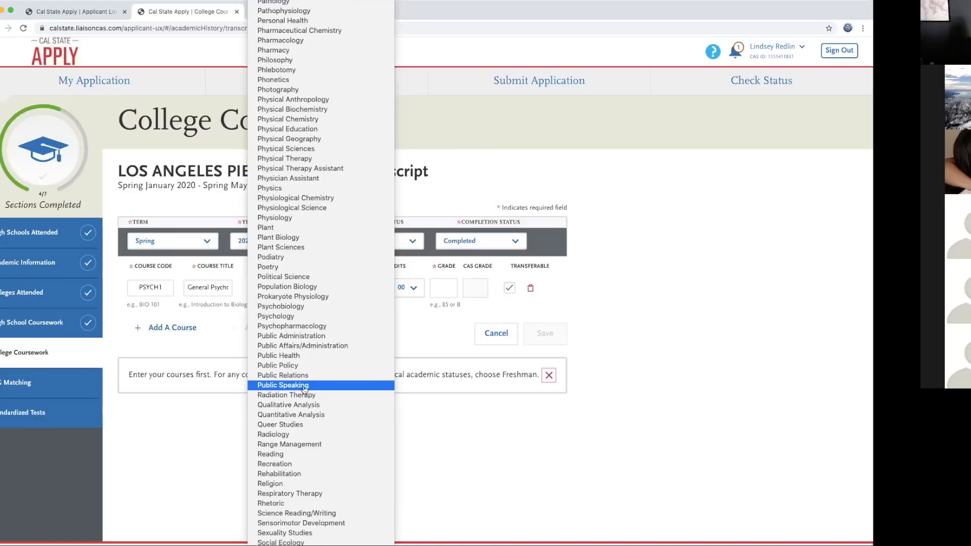
pyautogui.click(281, 318)
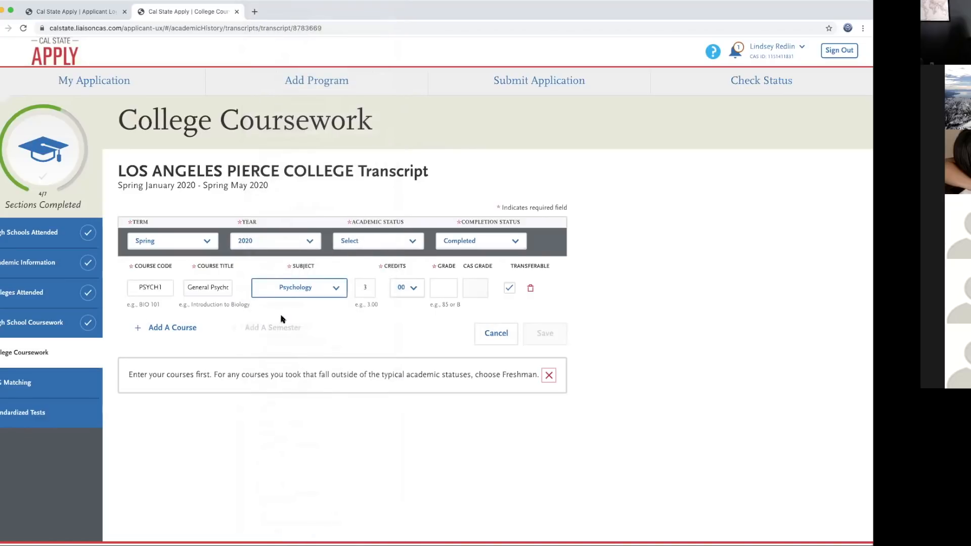
# Step: Give the course 3.25 credits and grade A, and set the semester's academic status to Freshman
pyautogui.click(365, 287)
pyautogui.write('3')
pyautogui.click(448, 292)
pyautogui.write('A')
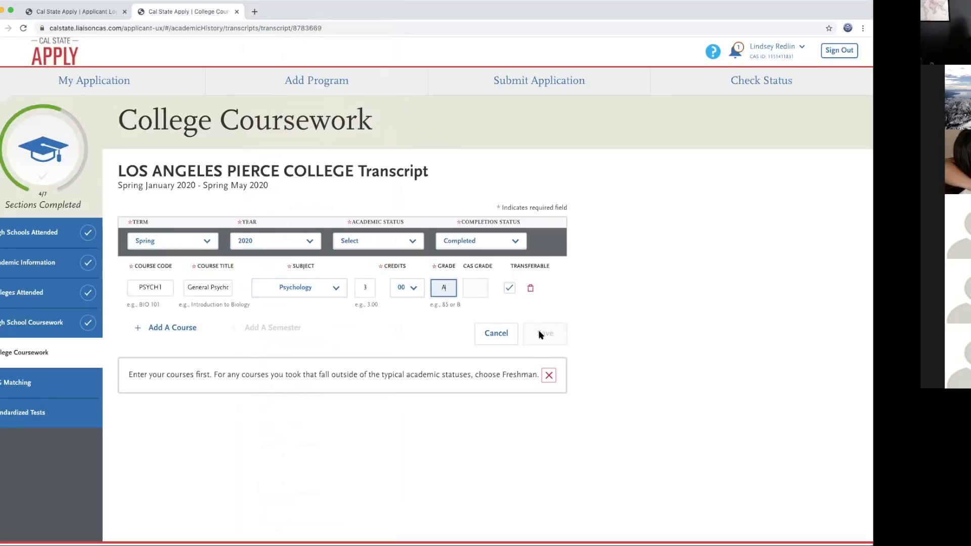
pyautogui.click(477, 289)
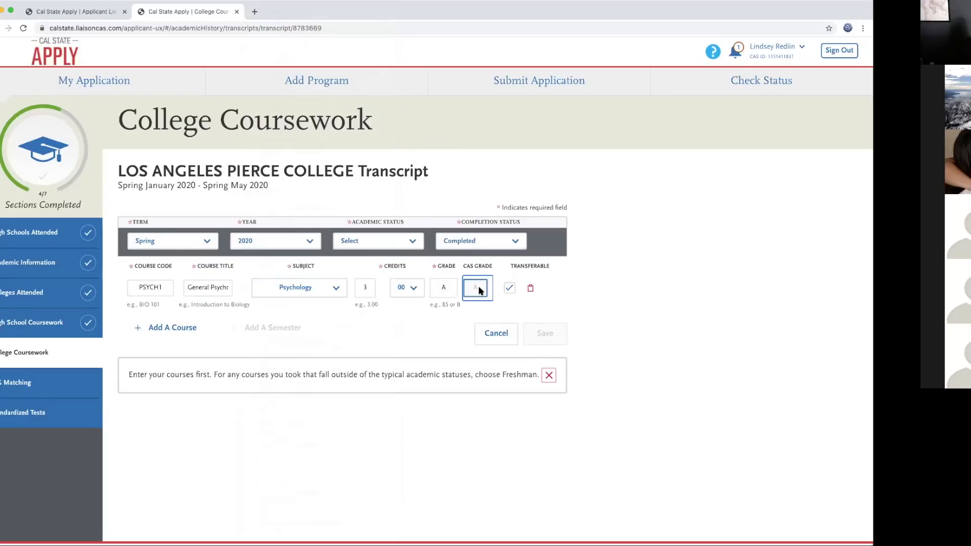
pyautogui.click(574, 292)
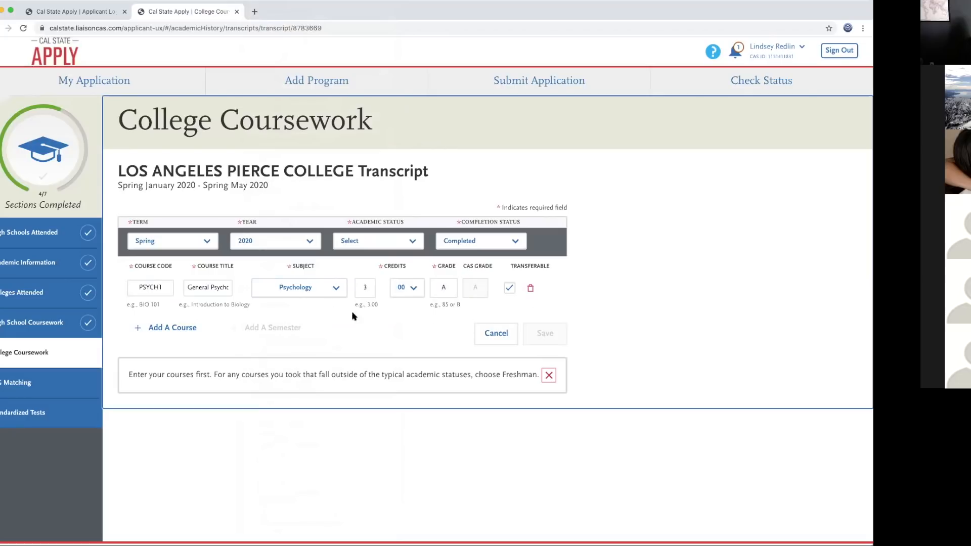
pyautogui.scroll(-1, 471, 303)
pyautogui.click(415, 260)
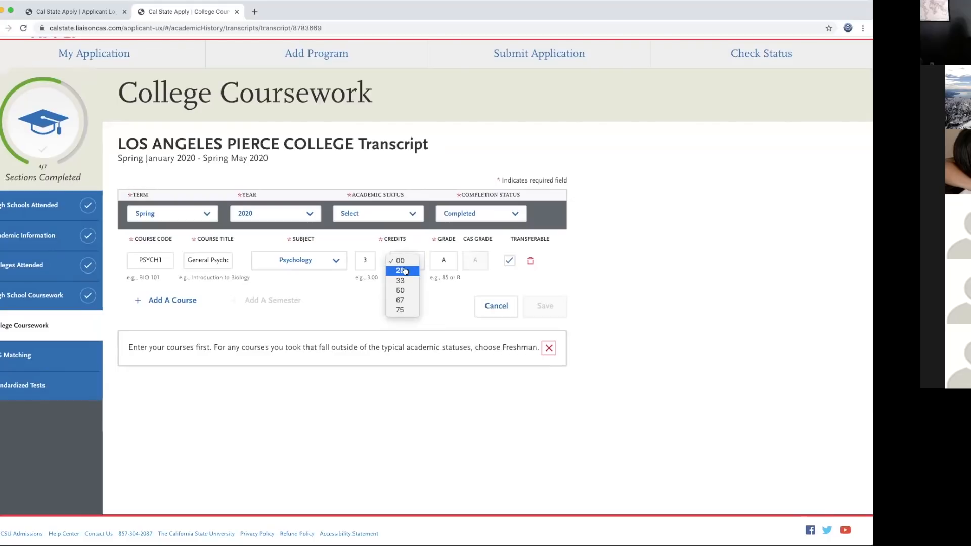
pyautogui.click(403, 271)
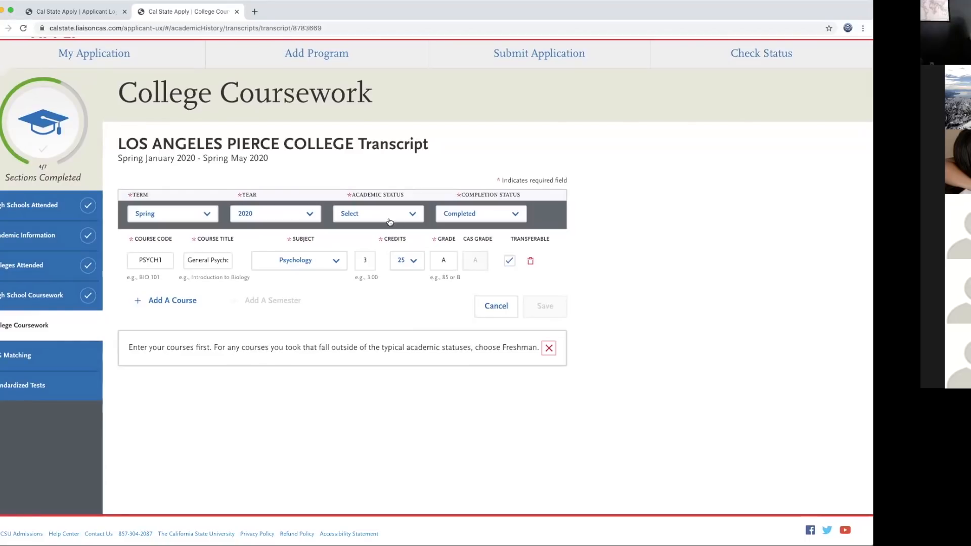
pyautogui.click(413, 217)
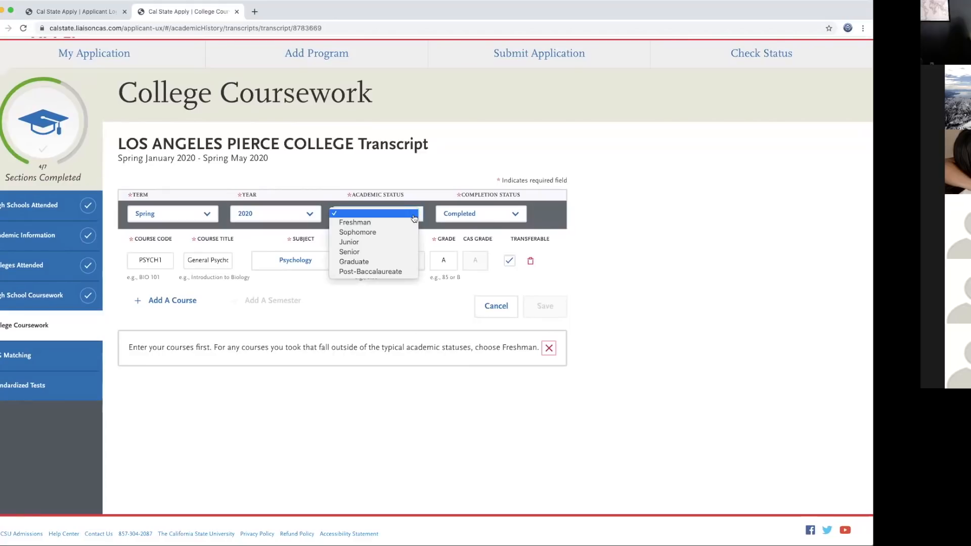
pyautogui.click(400, 223)
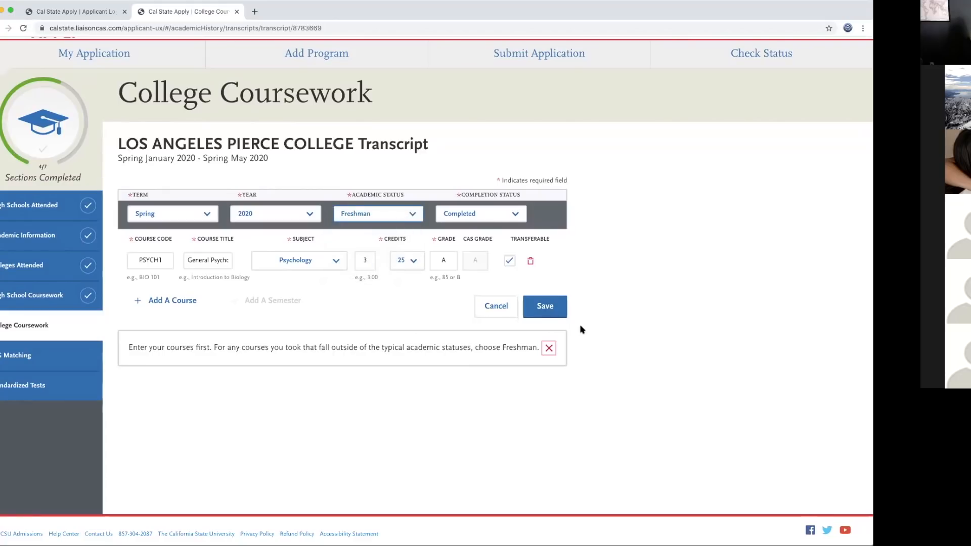
# Step: Save the Spring 2020 Freshman semester with its PSYCH1 course
pyautogui.click(546, 307)
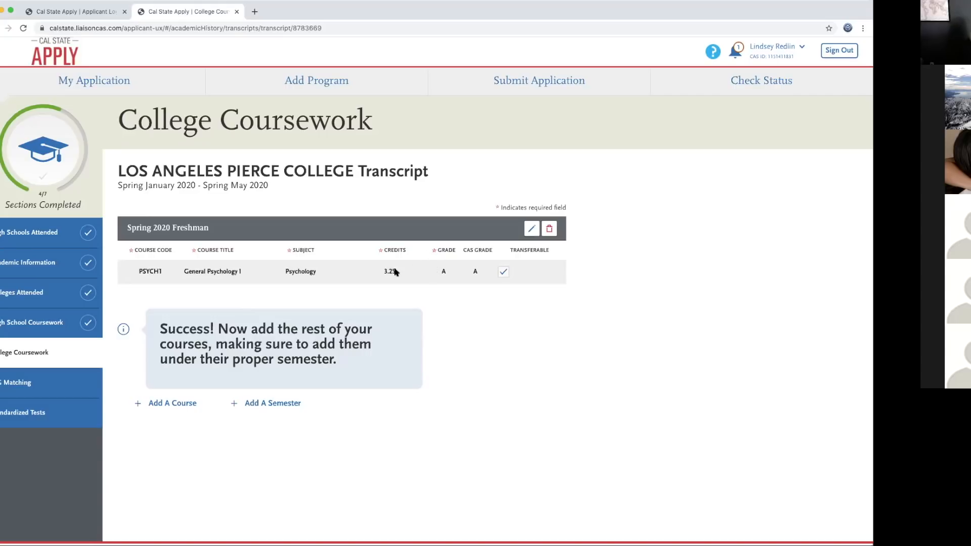
# Step: Open A-G Matching and check the subject totals: 5 years and a calculated GPA of 4
pyautogui.click(33, 384)
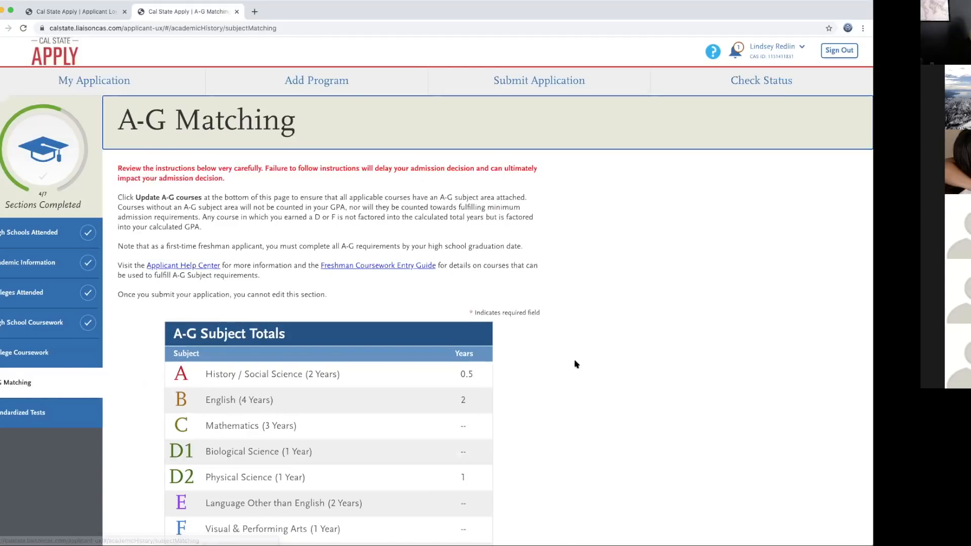
pyautogui.scroll(-5, 576, 362)
pyautogui.scroll(-1, 586, 353)
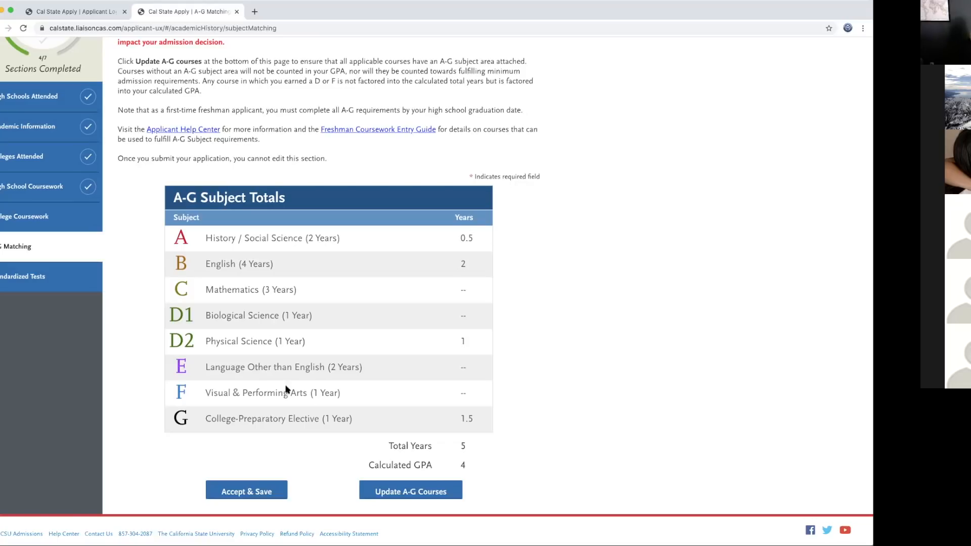
# Step: Browse the Standardized Tests types without adding scores, then return to the My Application dashboard
pyautogui.click(24, 278)
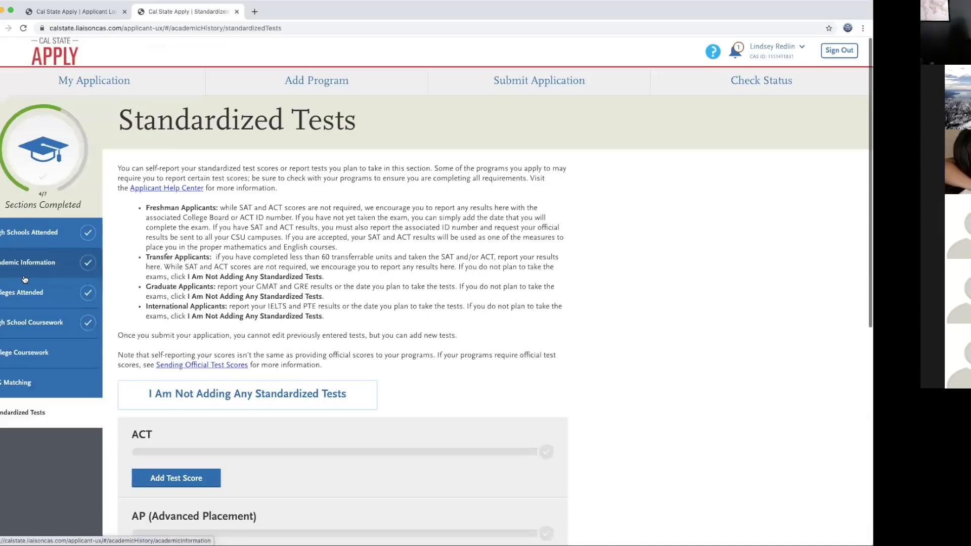
pyautogui.scroll(-2, 480, 352)
pyautogui.scroll(-2, 480, 352)
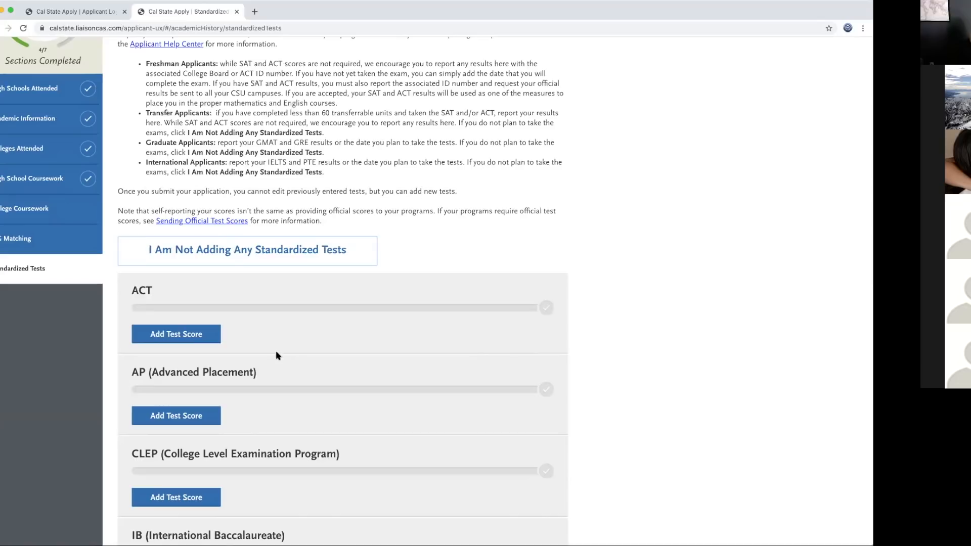
pyautogui.scroll(-1, 323, 383)
pyautogui.scroll(-5, 324, 384)
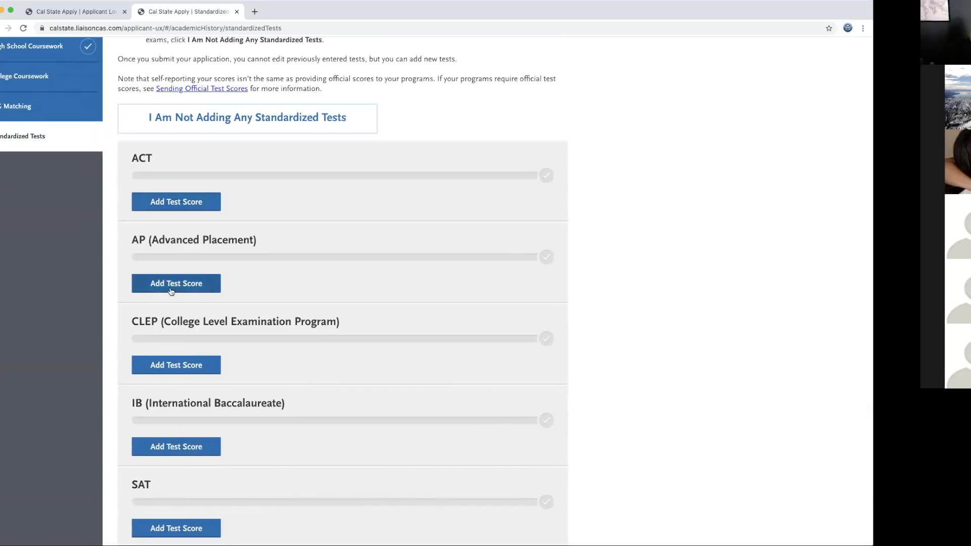
pyautogui.scroll(-4, 211, 381)
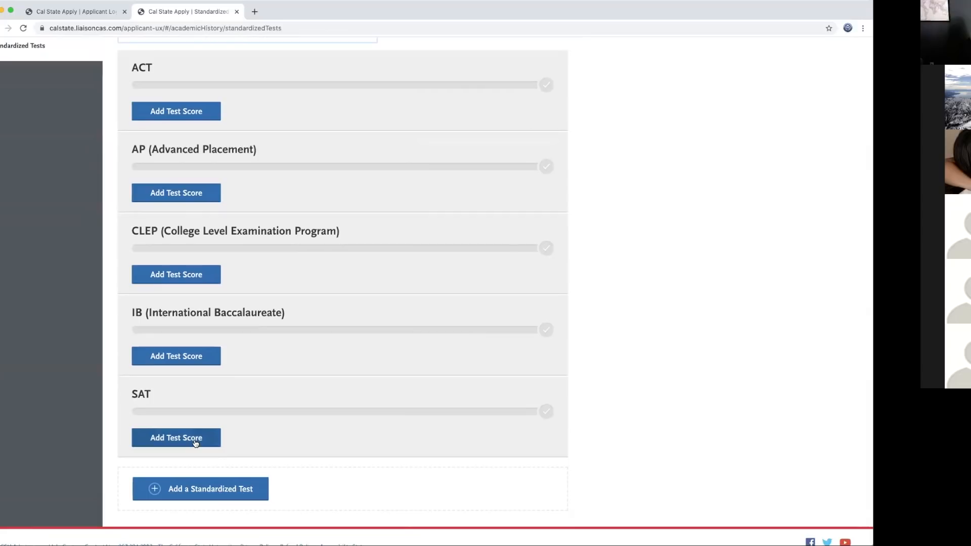
pyautogui.scroll(7, 319, 383)
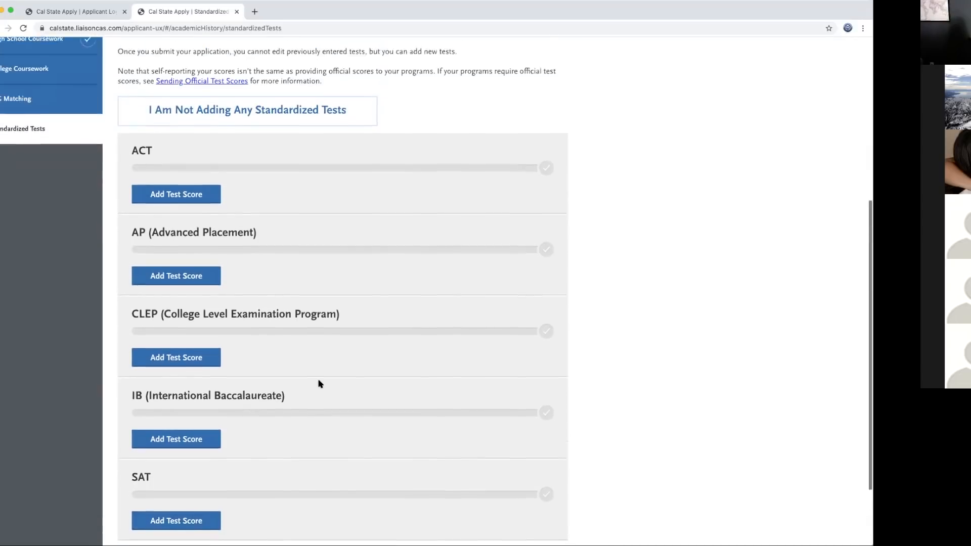
pyautogui.scroll(7, 241, 201)
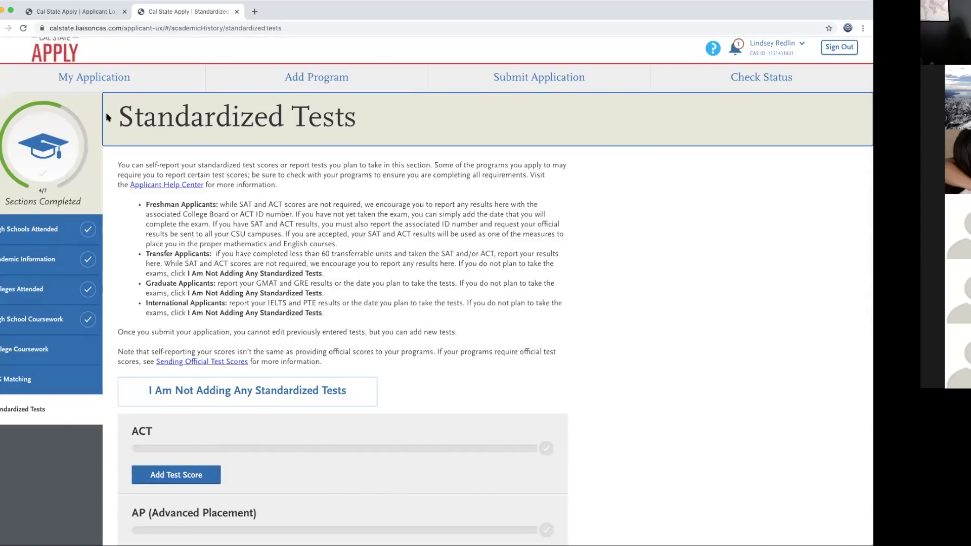
pyautogui.click(101, 81)
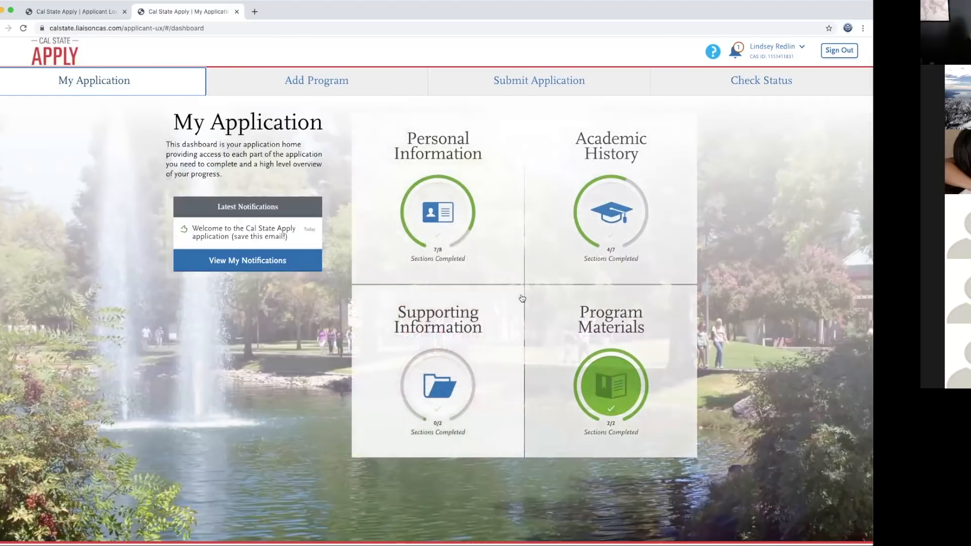
# Step: Expand Supporting Information and open the Educational Programs & Work Experience form
pyautogui.click(438, 327)
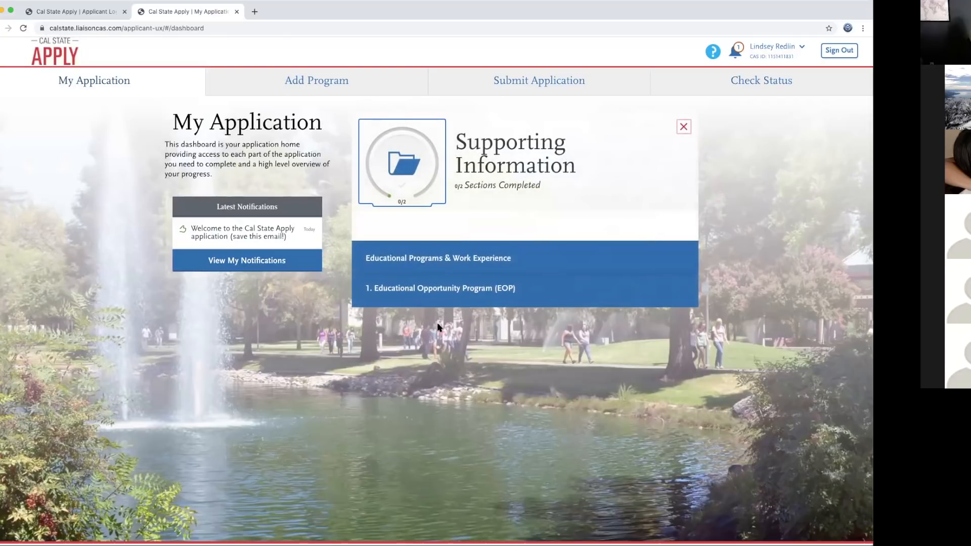
pyautogui.click(502, 259)
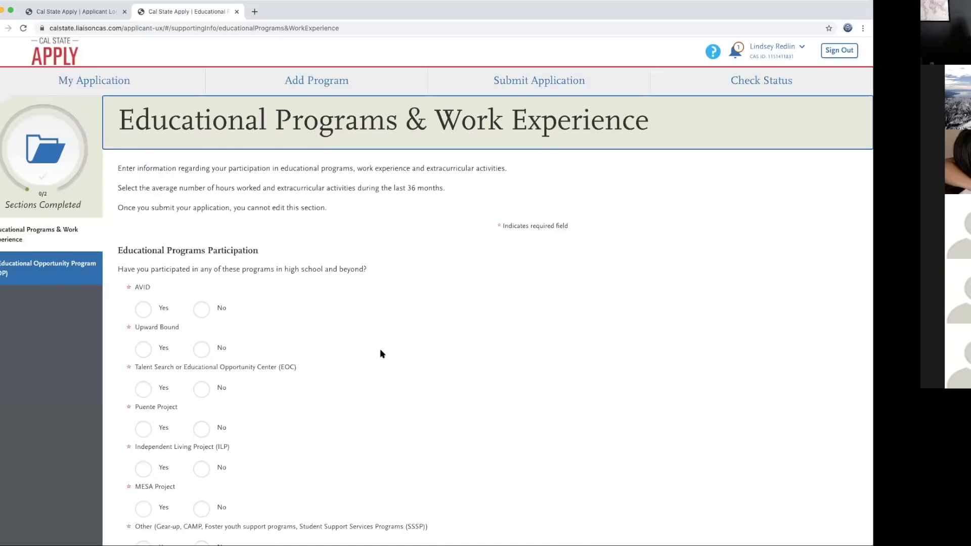
pyautogui.scroll(-3, 382, 354)
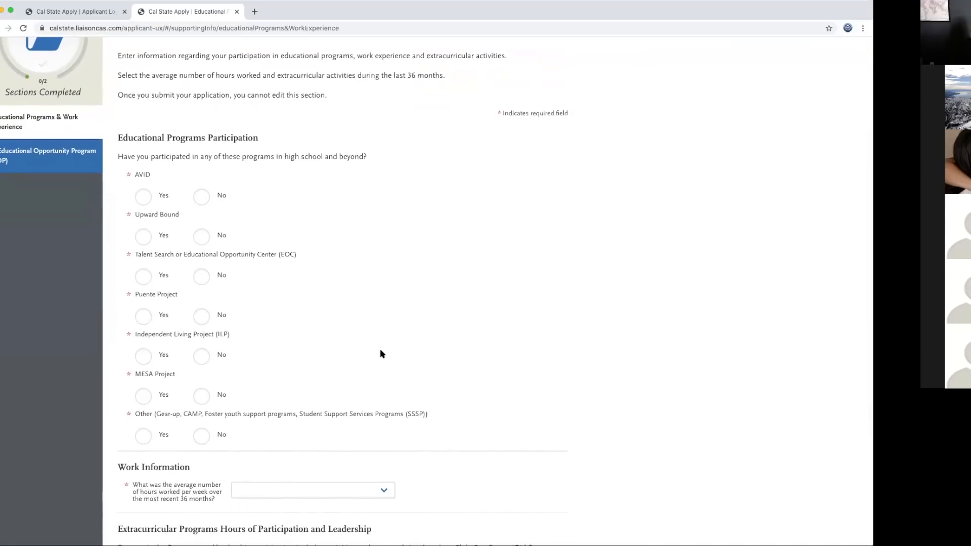
pyautogui.scroll(1, 382, 353)
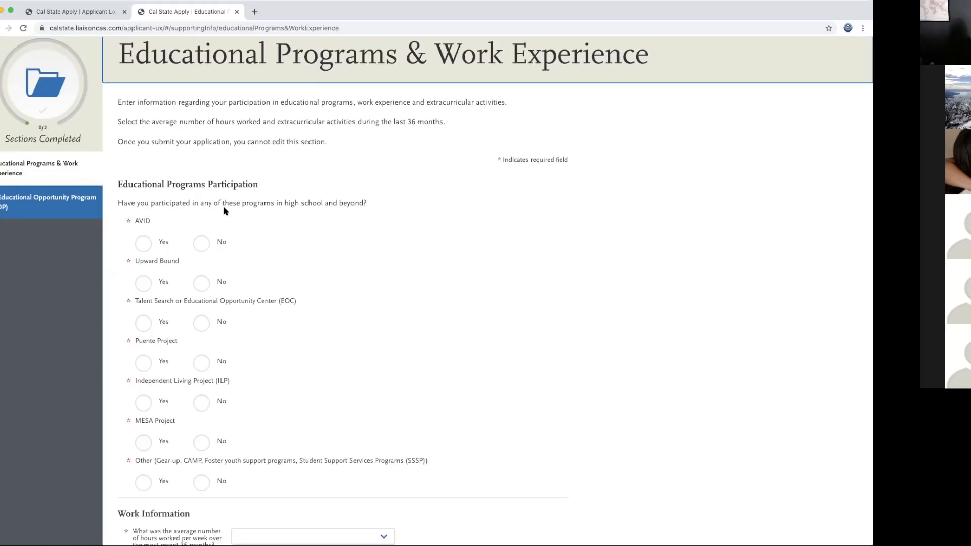
# Step: Answer No for AVID, Upward Bound, EOC, Puente, ILP, MESA and other support programs
pyautogui.click(203, 248)
pyautogui.click(204, 283)
pyautogui.click(202, 322)
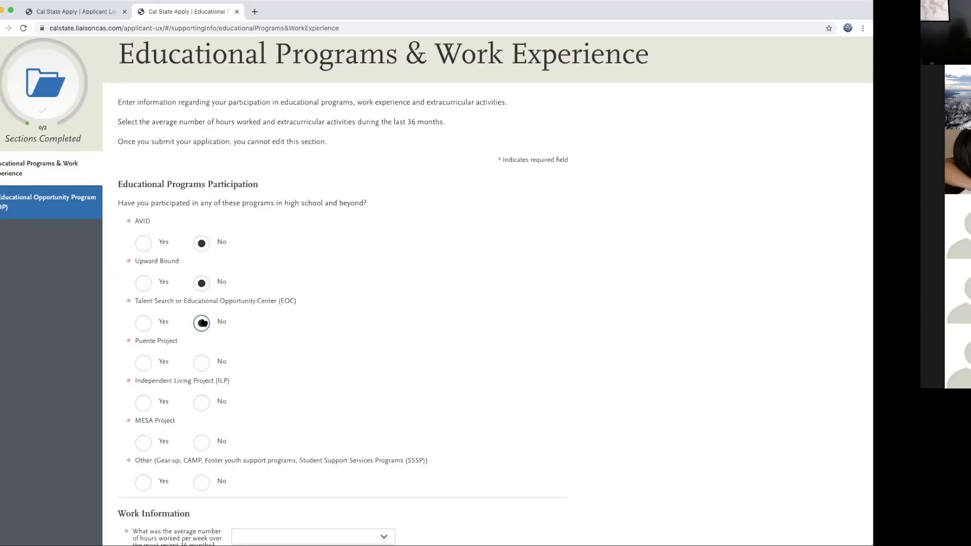
pyautogui.click(204, 363)
pyautogui.click(208, 403)
pyautogui.click(205, 444)
pyautogui.click(201, 484)
pyautogui.scroll(-3, 302, 417)
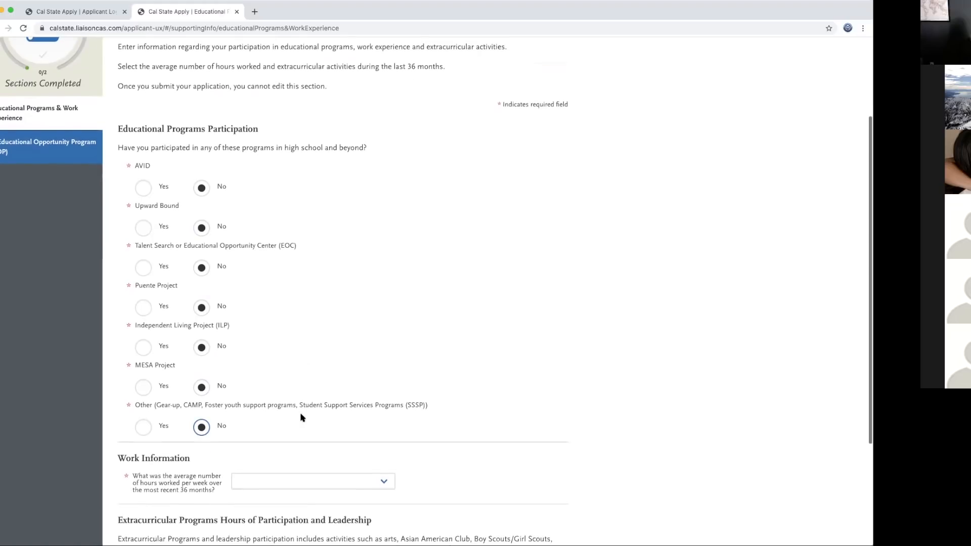
pyautogui.scroll(-2, 412, 429)
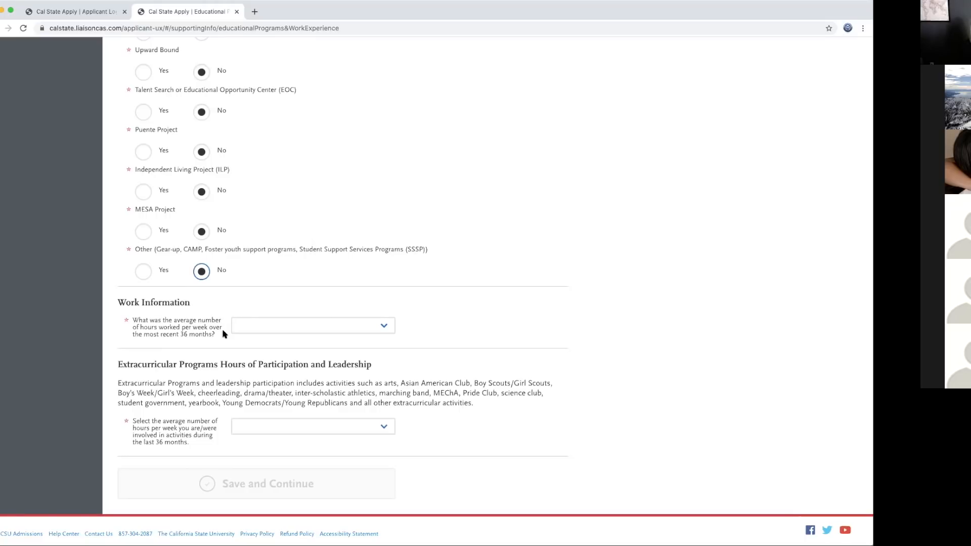
# Step: Set the average weekly hours worked over the last 36 months to 0 hours
pyautogui.click(387, 329)
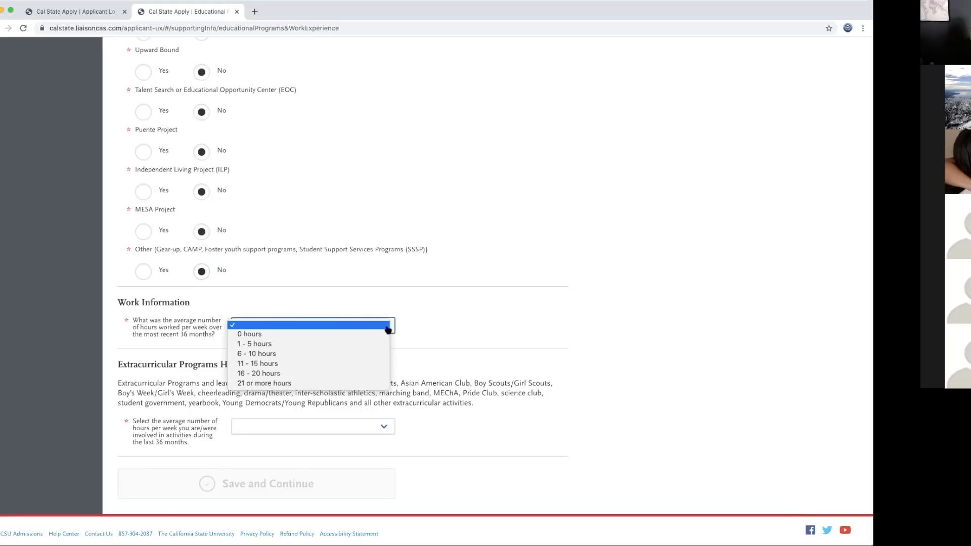
pyautogui.click(338, 337)
pyautogui.click(388, 328)
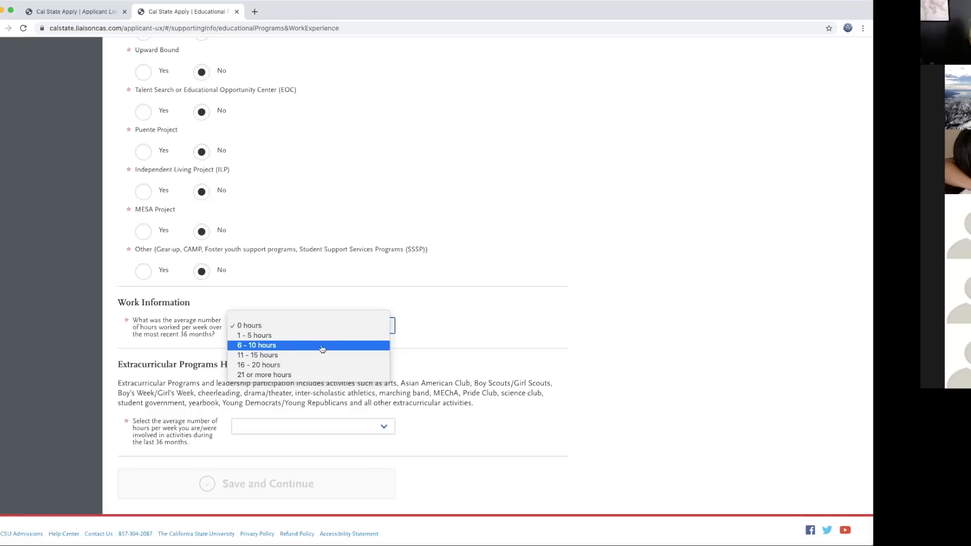
pyautogui.click(438, 343)
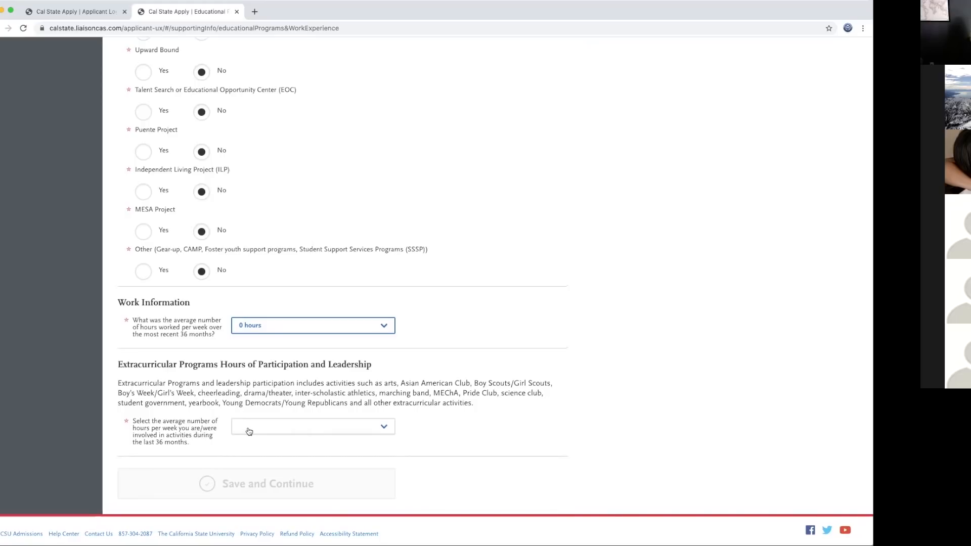
# Step: Set the weekly extracurricular activity hours to 21 or more hours
pyautogui.click(386, 429)
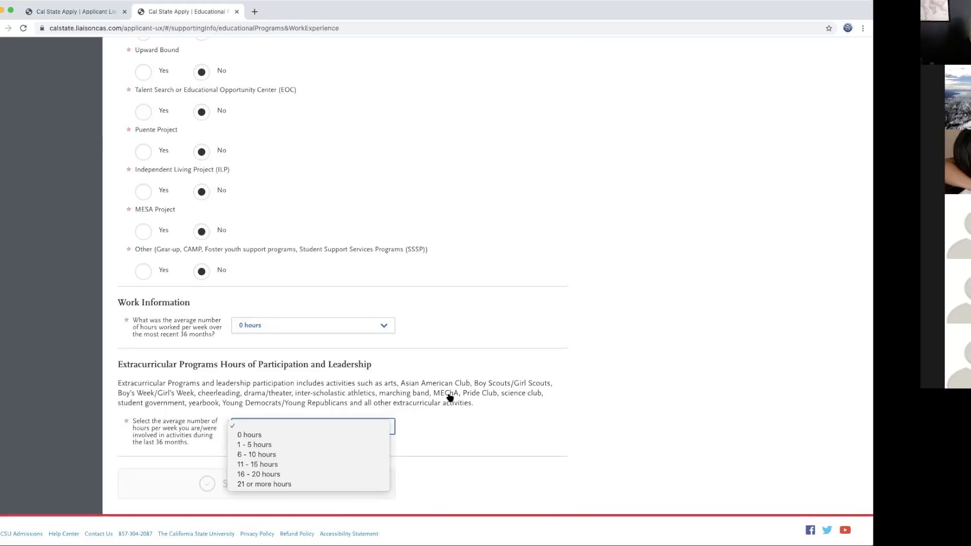
pyautogui.click(450, 397)
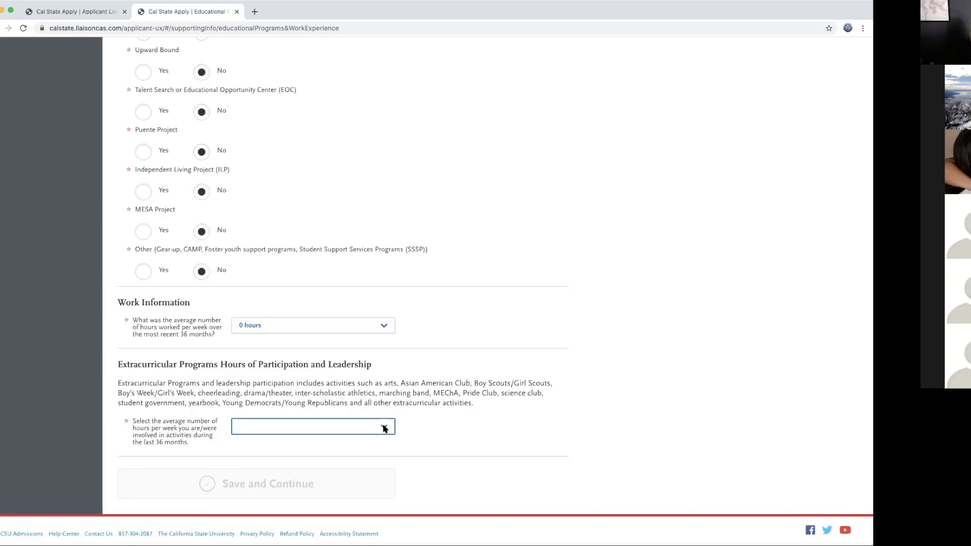
pyautogui.click(385, 429)
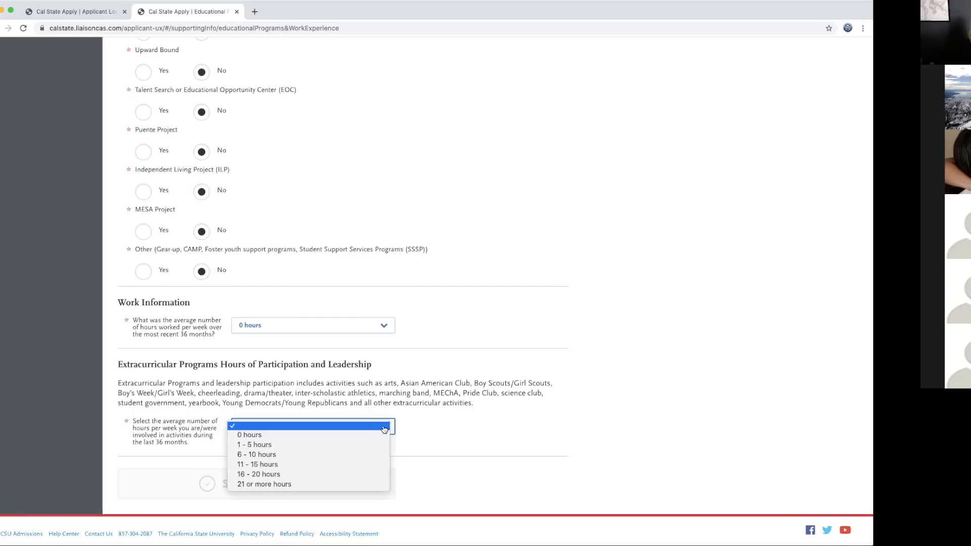
pyautogui.click(298, 485)
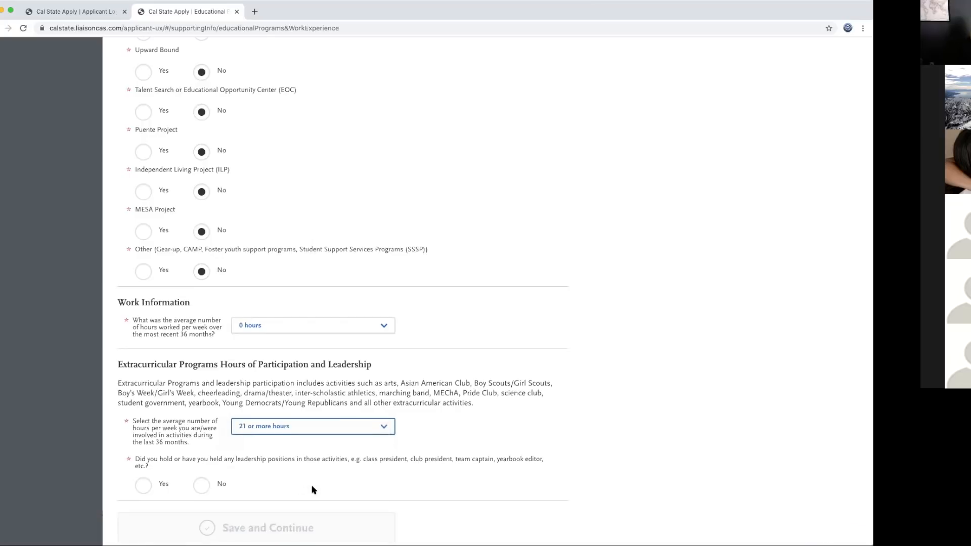
# Step: Answer Yes to leadership positions, save the section, and continue to the EOP page
pyautogui.scroll(-1, 311, 478)
pyautogui.scroll(-2, 306, 473)
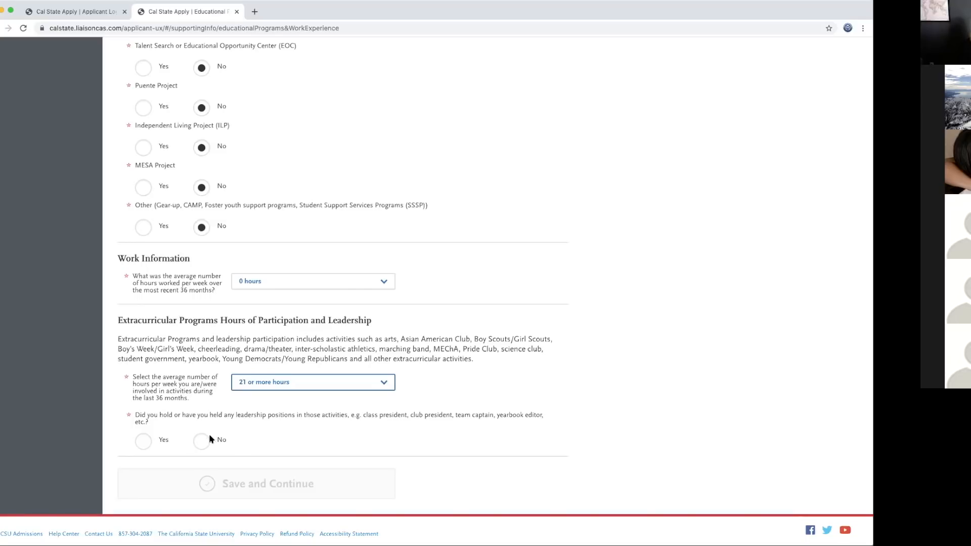
pyautogui.click(145, 442)
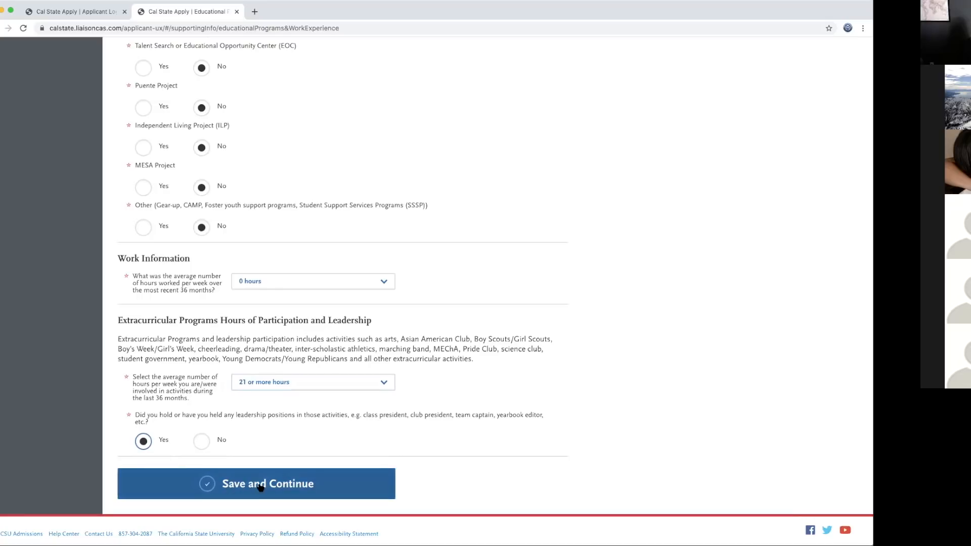
pyautogui.click(261, 486)
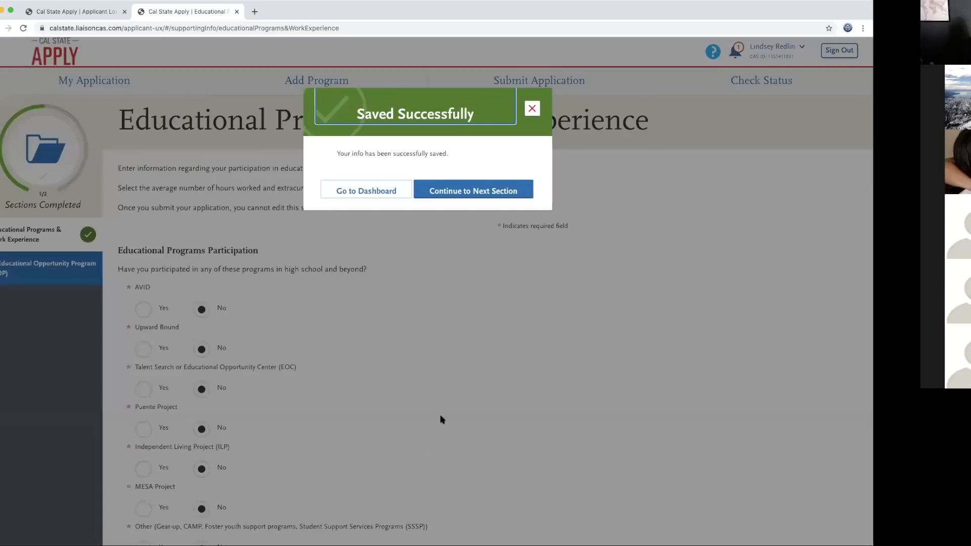
pyautogui.click(464, 195)
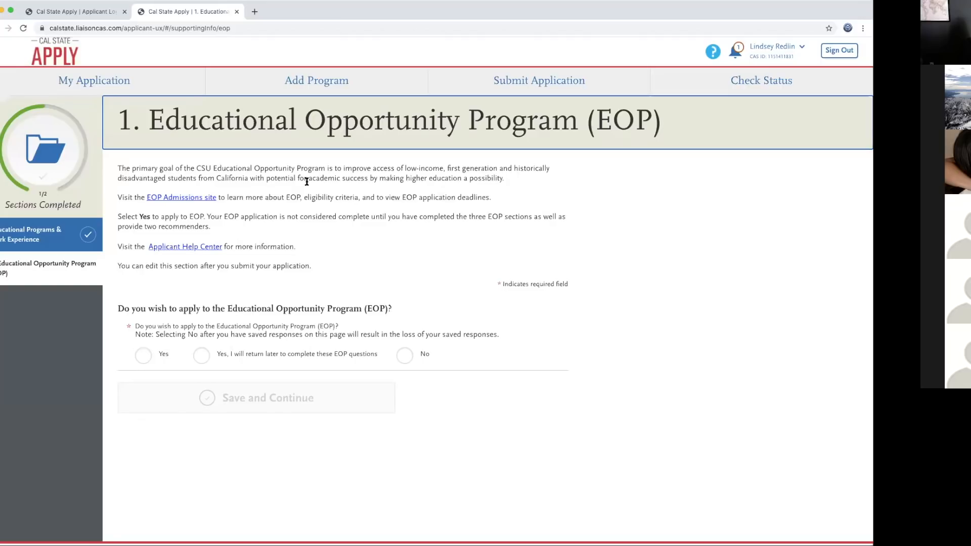
# Step: Answer No to applying for the Educational Opportunity Program, save, and move to the next section
pyautogui.moveTo(512, 181); pyautogui.dragTo(117, 168)
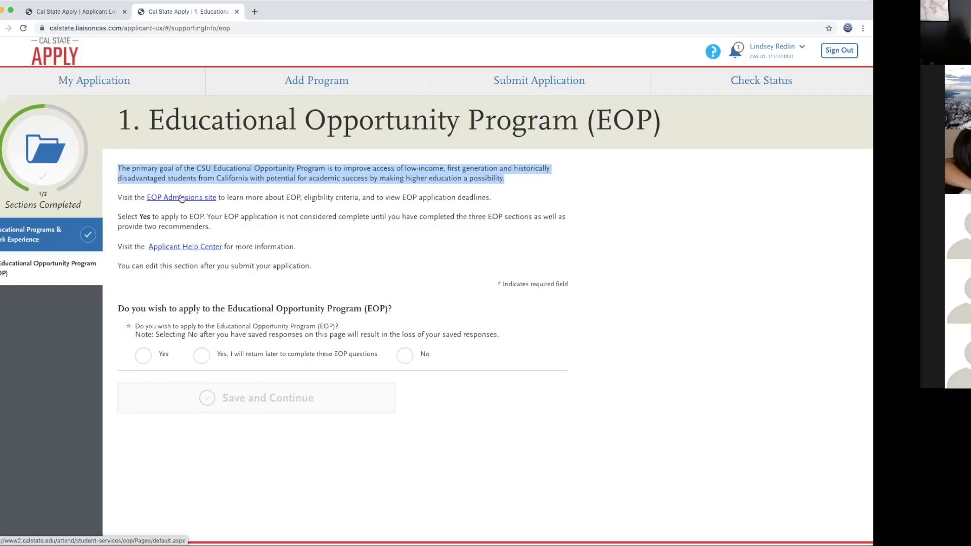
pyautogui.click(405, 356)
pyautogui.click(292, 397)
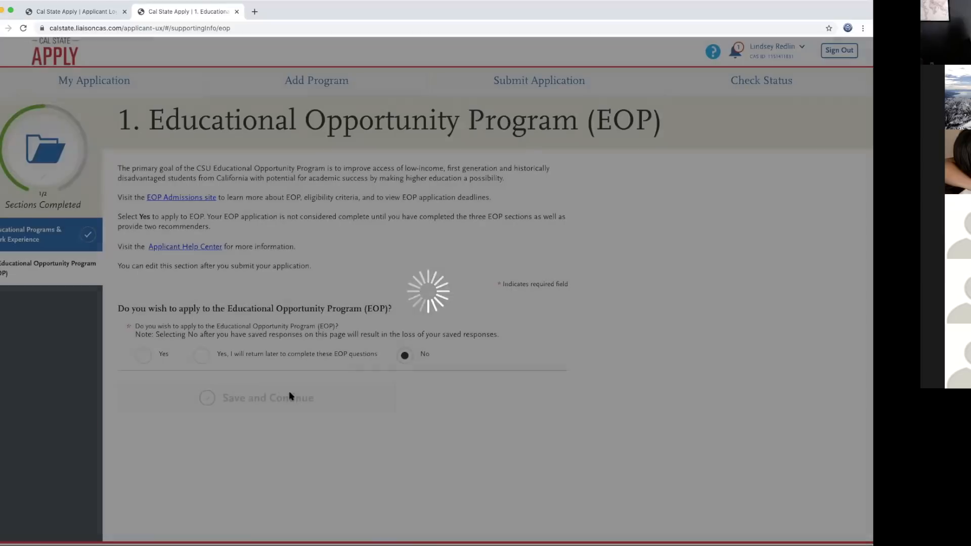
pyautogui.click(500, 195)
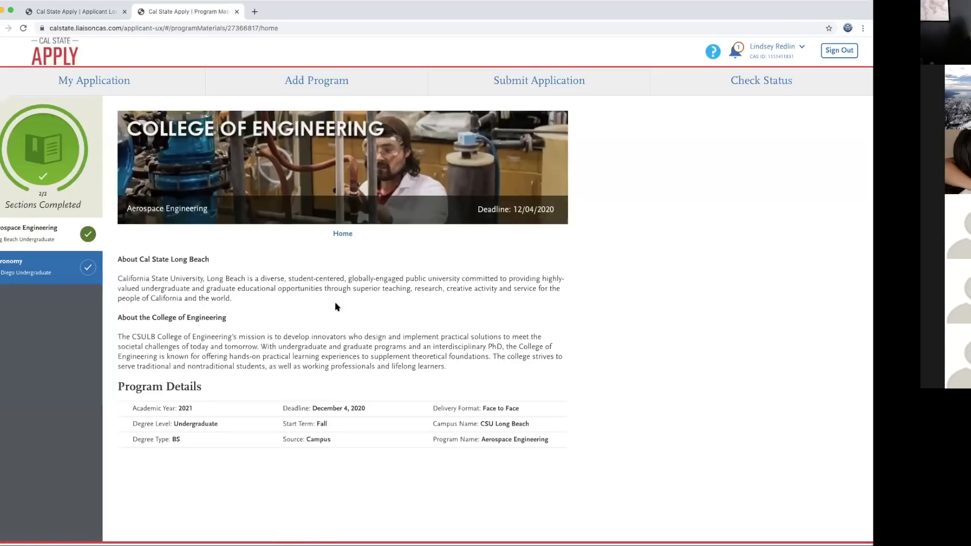
# Step: Back on the dashboard, expand Program Materials to list Aerospace Engineering and Astronomy
pyautogui.click(111, 82)
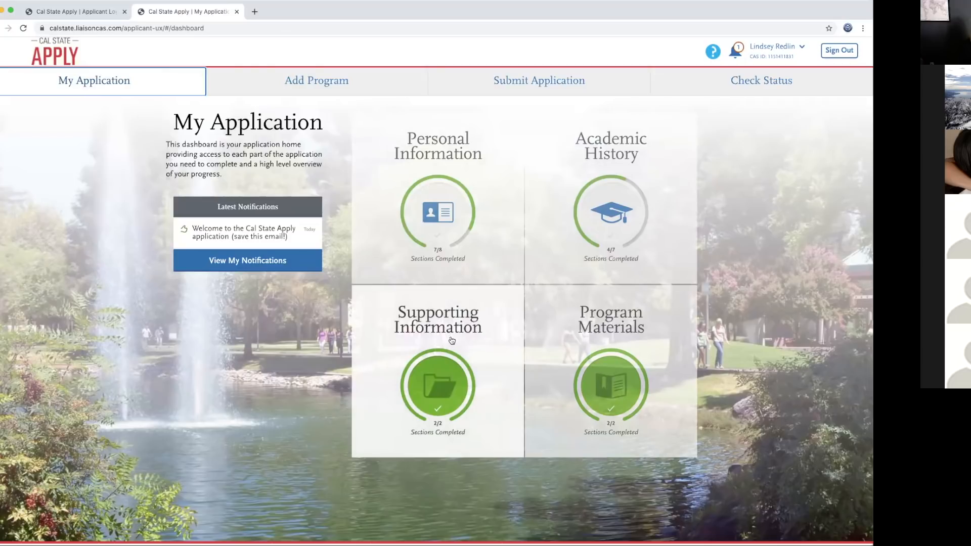
pyautogui.click(607, 325)
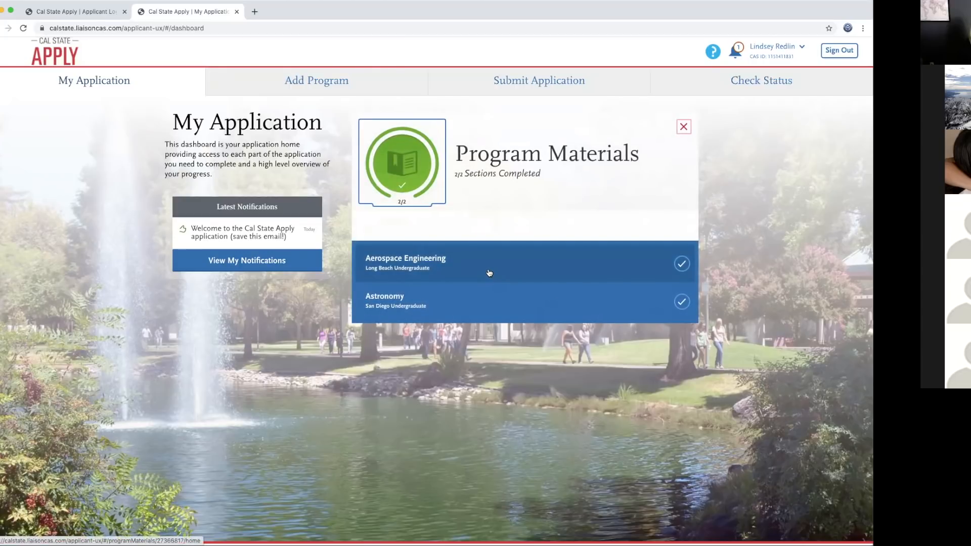
pyautogui.click(683, 127)
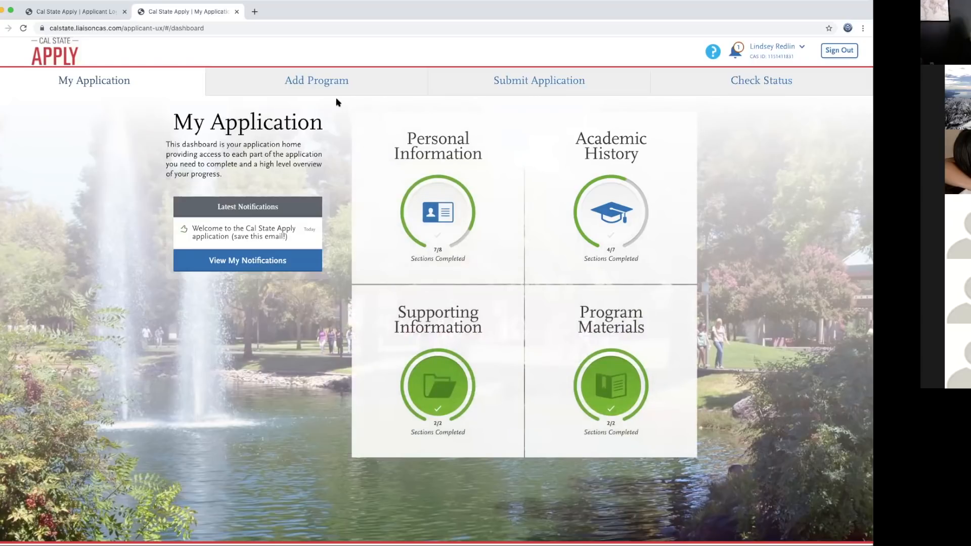
# Step: Search the Add Program list for 'sonoma' to bring up Sonoma State Fall 2021 programs
pyautogui.click(313, 82)
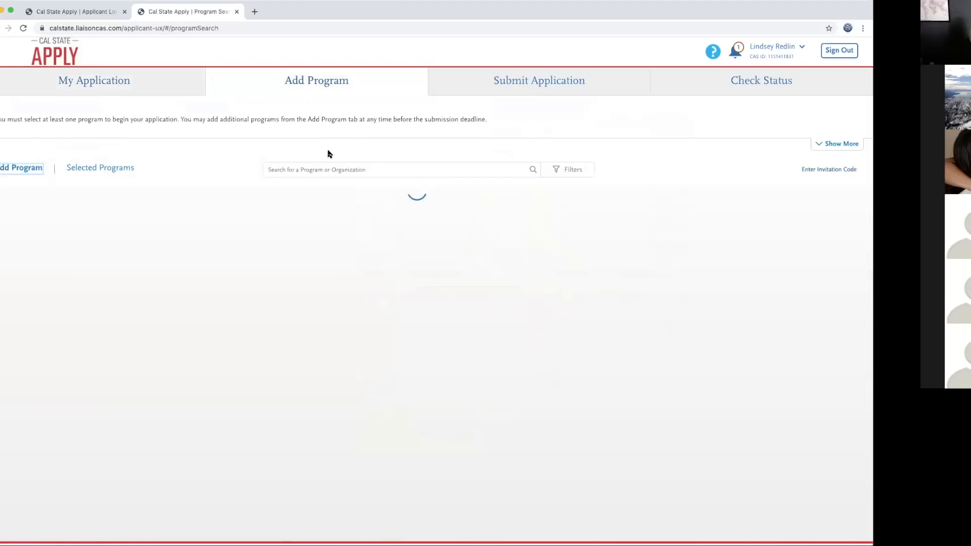
pyautogui.click(313, 169)
pyautogui.write('lo')
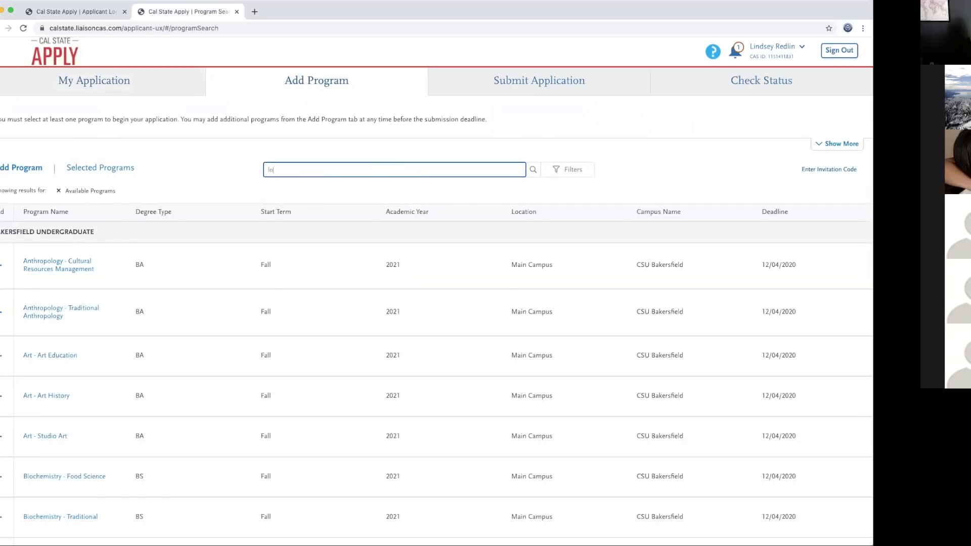
pyautogui.press('Return')
pyautogui.write('sonoma')
pyautogui.press('Return')
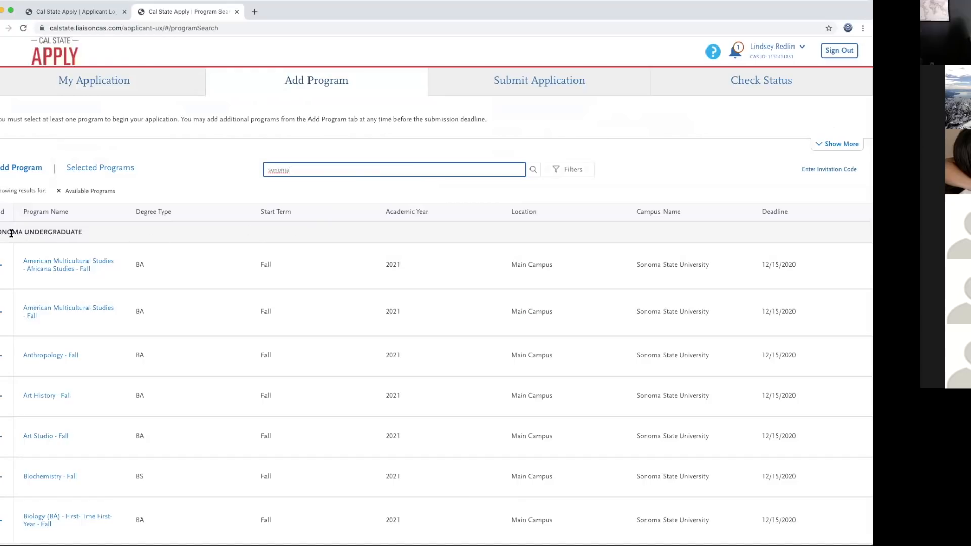
# Step: Tick Biology - Zoology - First-Time First-Year - Fall in the Sonoma results
pyautogui.moveTo(1, 232); pyautogui.dragTo(83, 233)
pyautogui.scroll(-6, 126, 337)
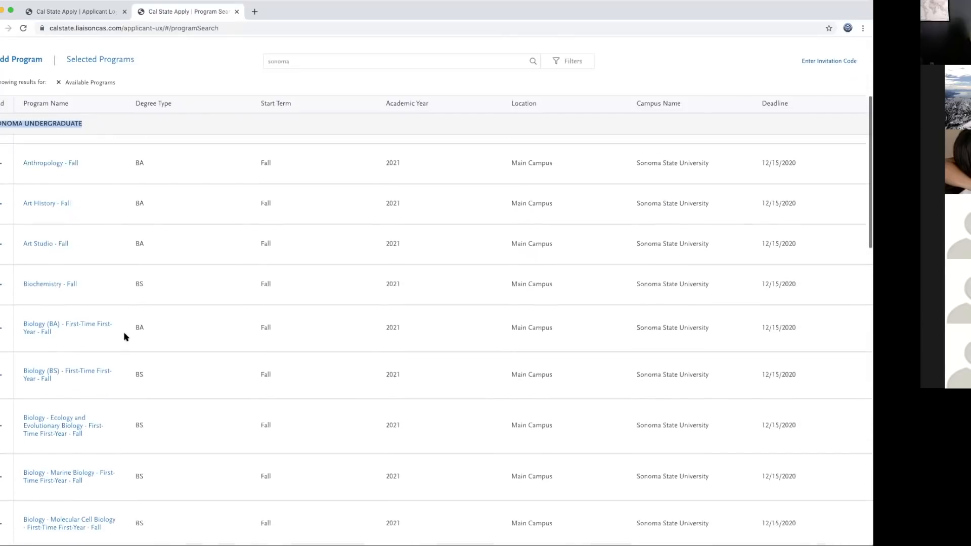
pyautogui.scroll(-3, 125, 337)
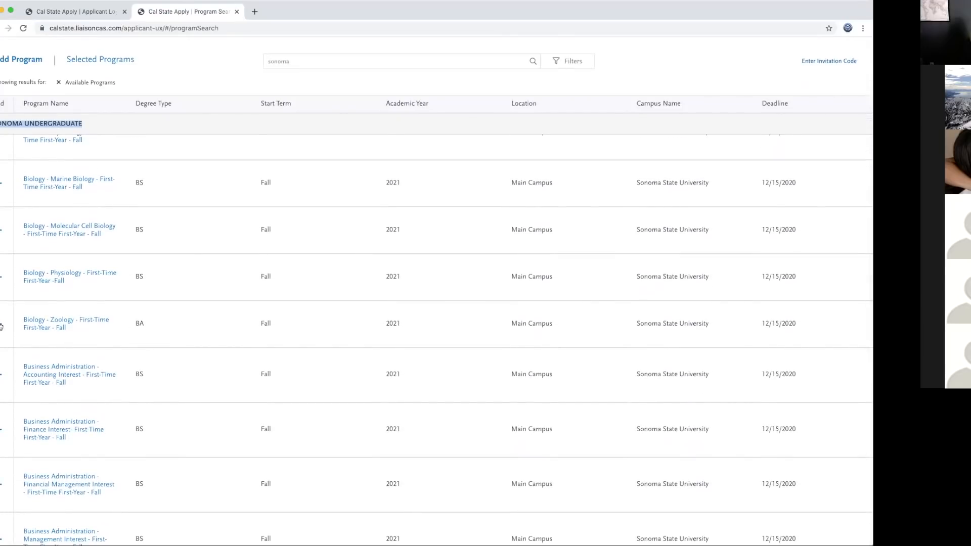
pyautogui.click(2, 324)
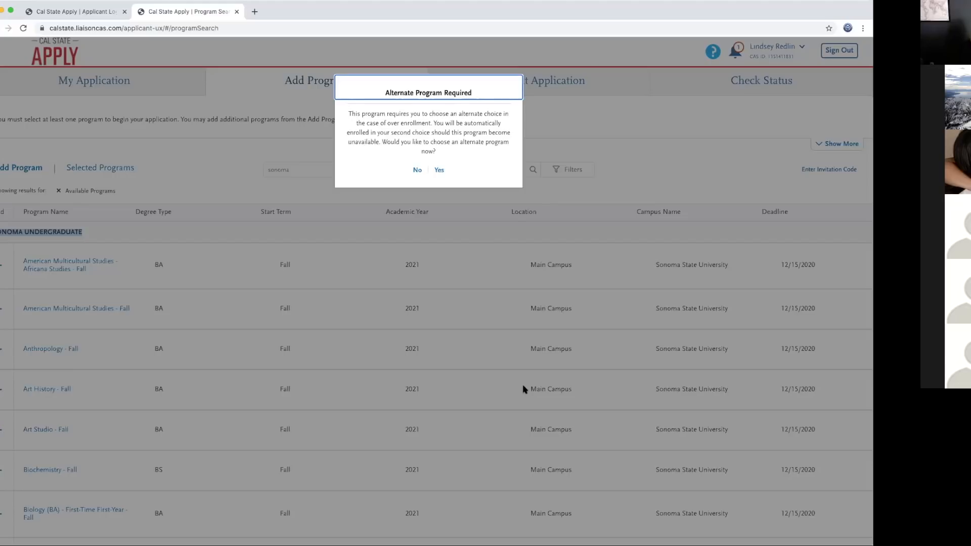
# Step: Agree to choose an alternate now, tick Sonoma's Economics - Fall, and save that choice
pyautogui.click(440, 170)
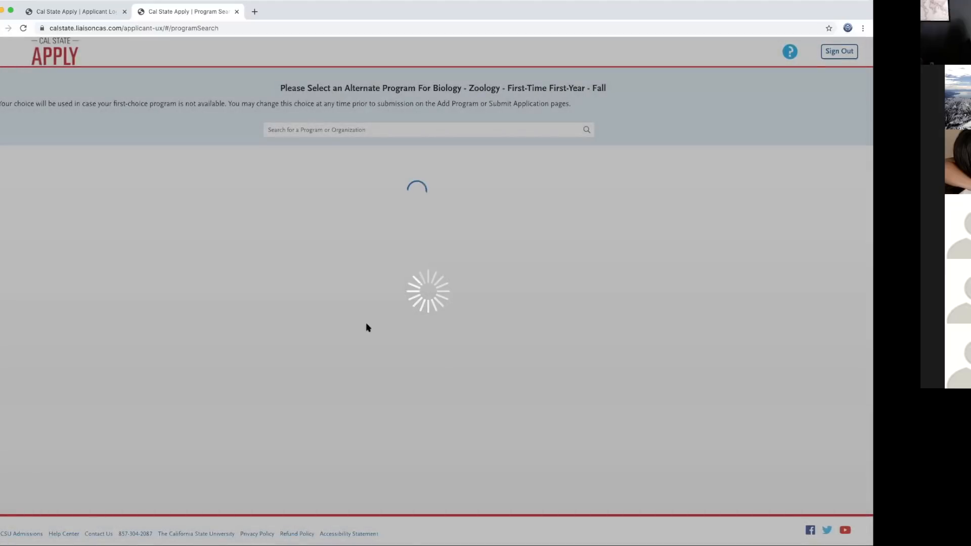
pyautogui.scroll(-10, 361, 343)
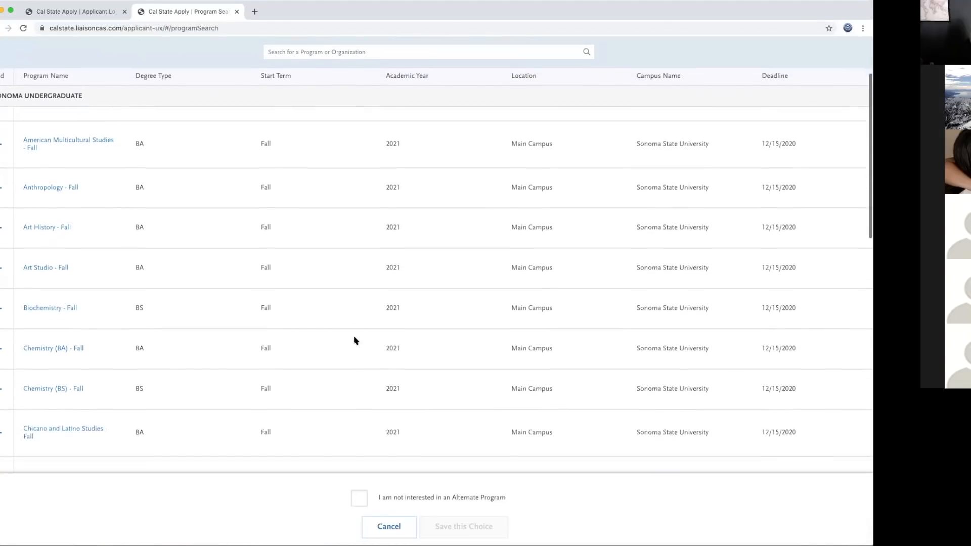
pyautogui.scroll(-3, 358, 340)
pyautogui.scroll(8, 357, 341)
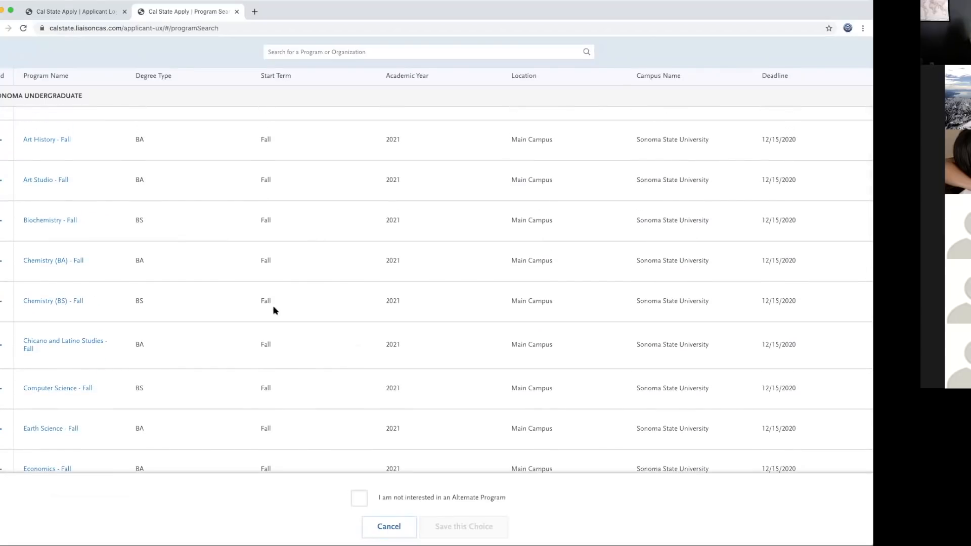
pyautogui.scroll(-1, 338, 315)
pyautogui.scroll(-1, 339, 314)
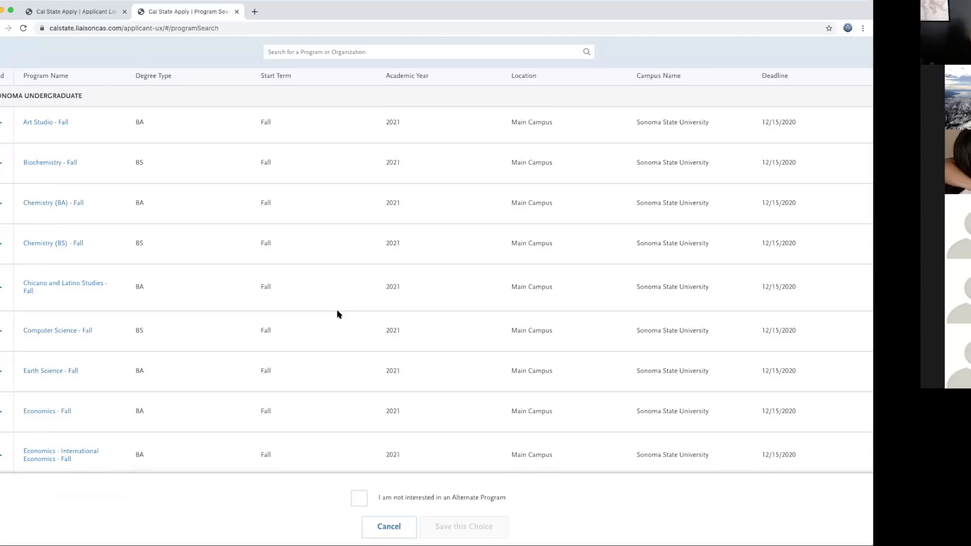
pyautogui.scroll(-3, 337, 315)
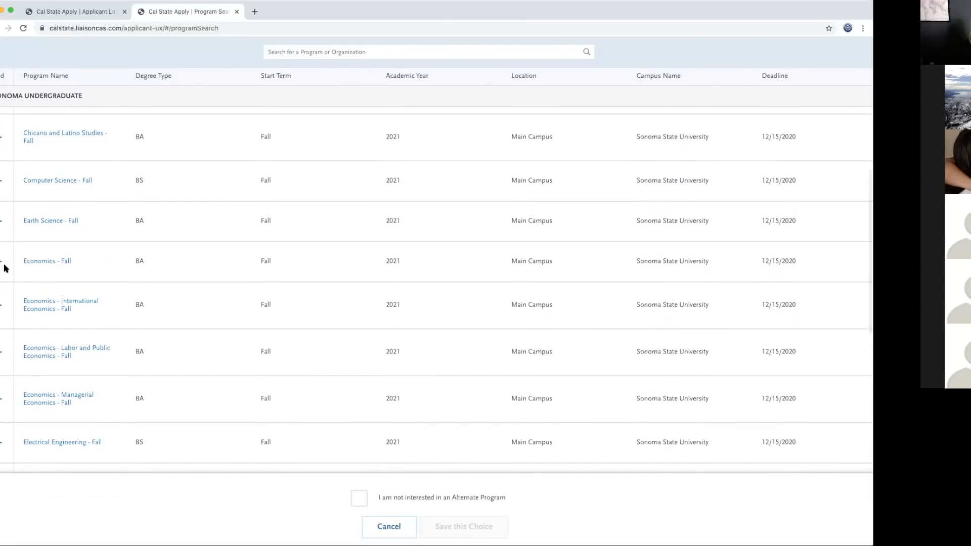
pyautogui.click(1, 262)
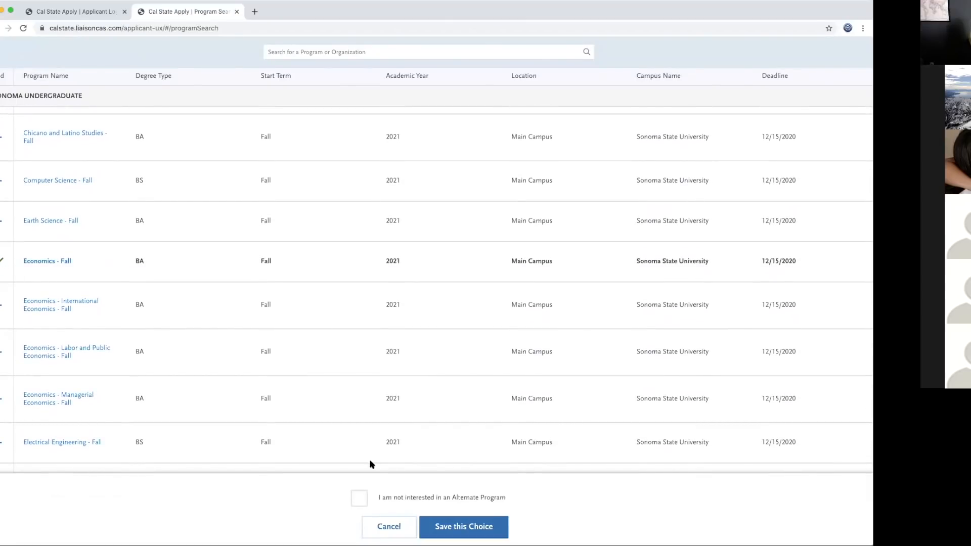
pyautogui.click(465, 528)
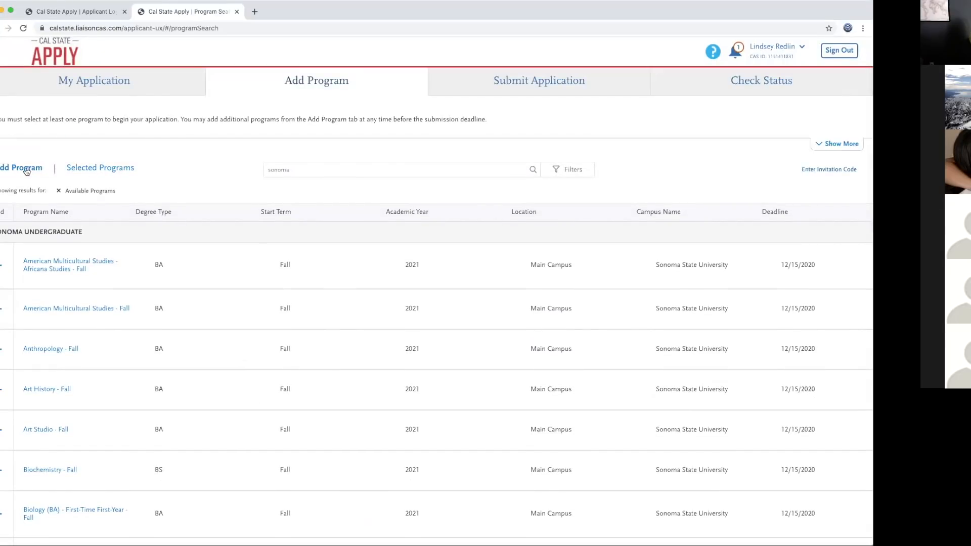
# Step: From the dashboard's Program Materials, open the Sonoma Biology - Zoology BA Fall page (deadline December 15, 2020)
pyautogui.click(25, 169)
pyautogui.click(115, 84)
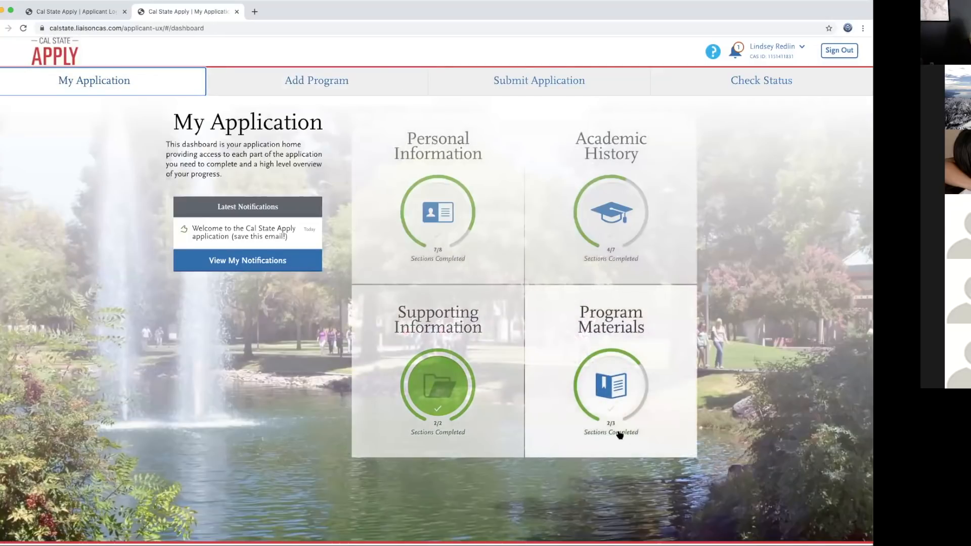
pyautogui.click(614, 326)
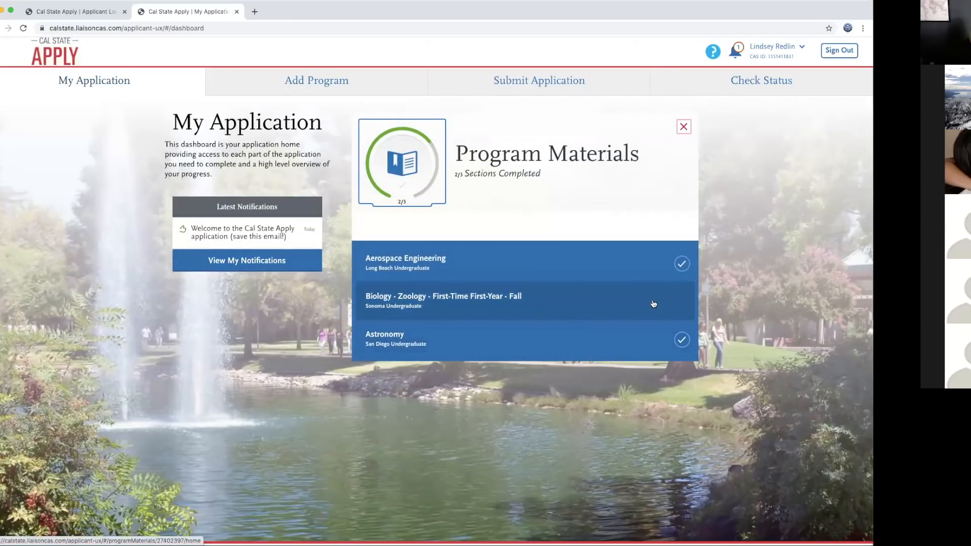
pyautogui.click(551, 302)
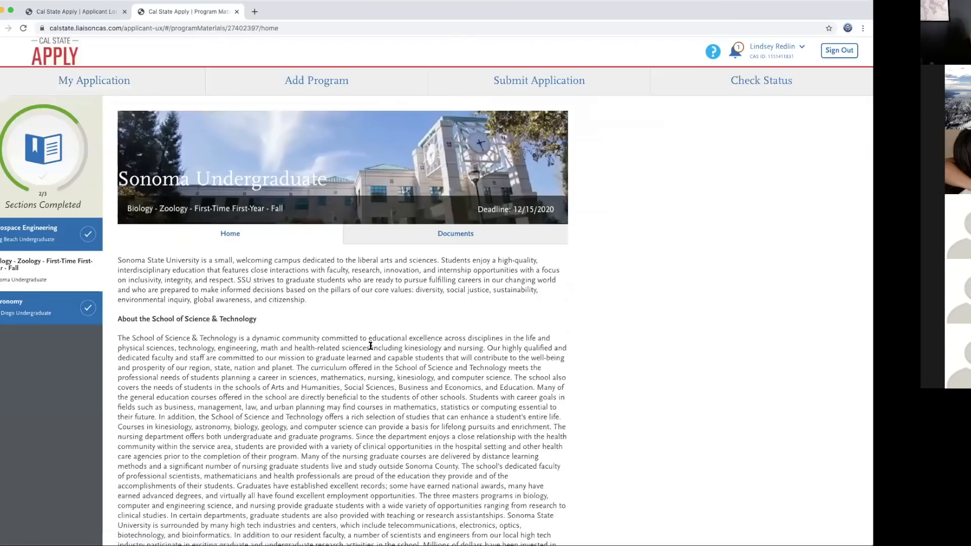
pyautogui.scroll(-3, 341, 340)
pyautogui.scroll(-2, 342, 342)
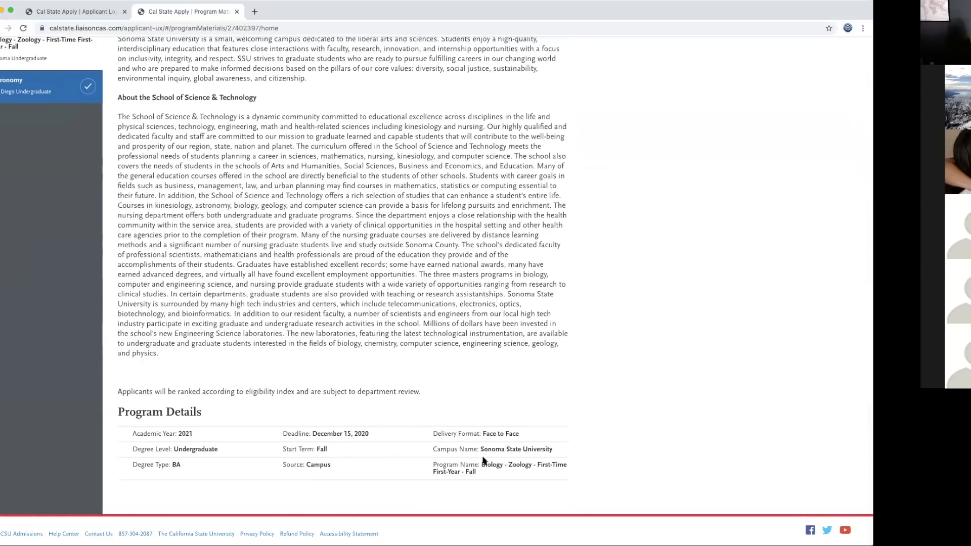
pyautogui.scroll(3, 485, 405)
# Step: Review the Biology - Zoology Documents page: no required documents, only optional Unofficial Transcript uploads
pyautogui.click(454, 162)
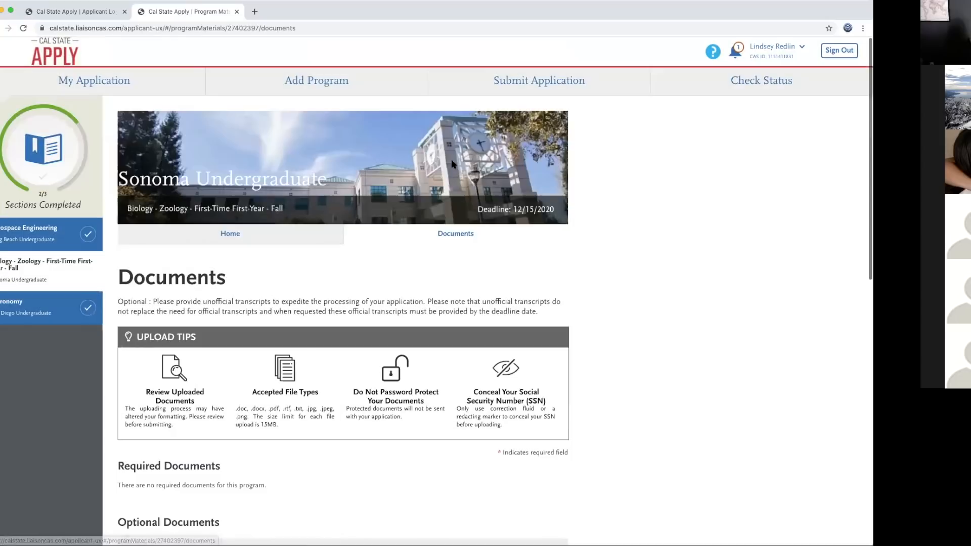
pyautogui.scroll(-3, 402, 425)
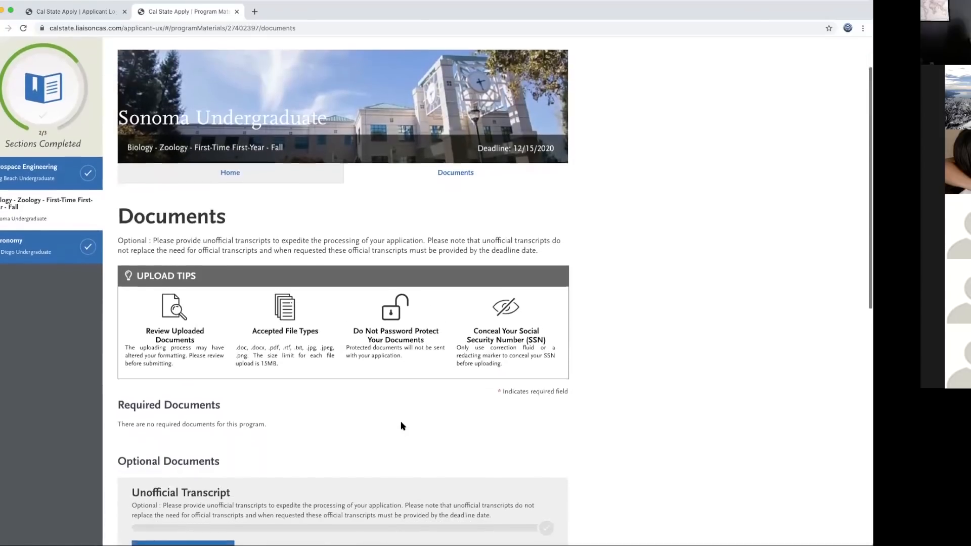
pyautogui.scroll(-4, 402, 426)
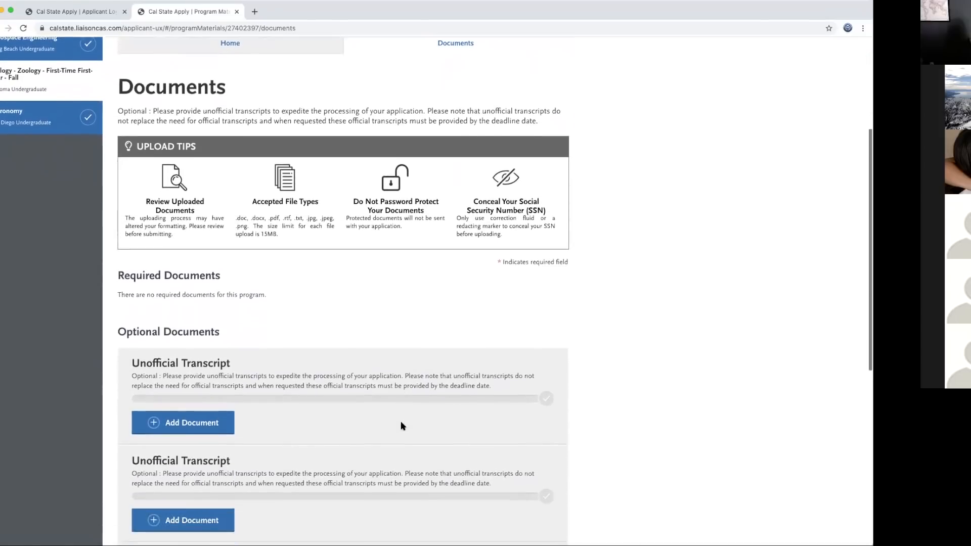
pyautogui.scroll(1, 402, 425)
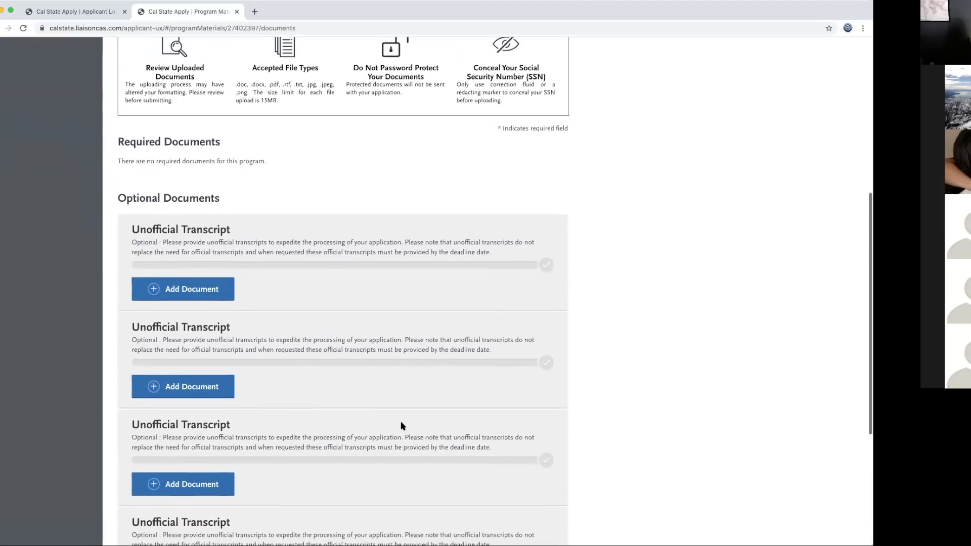
pyautogui.moveTo(120, 143); pyautogui.dragTo(274, 167)
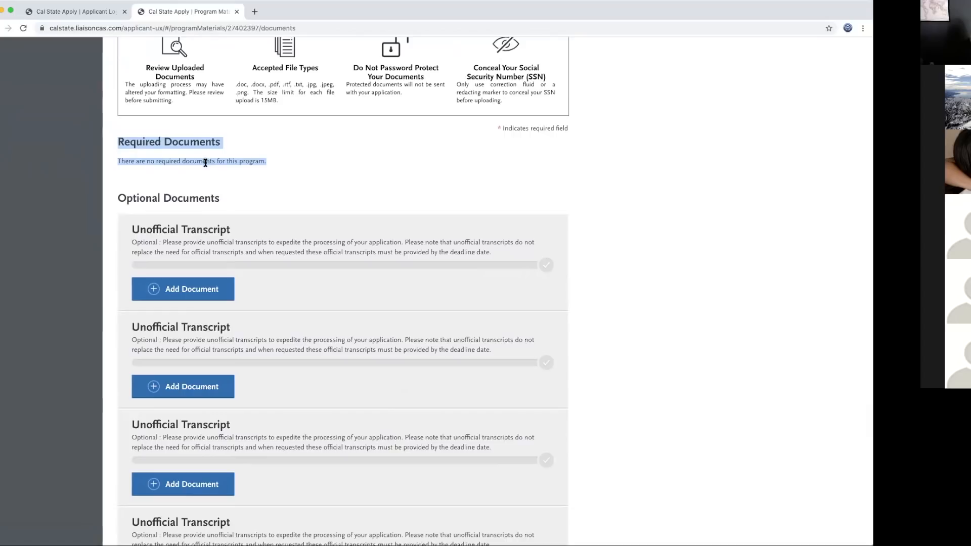
pyautogui.click(277, 164)
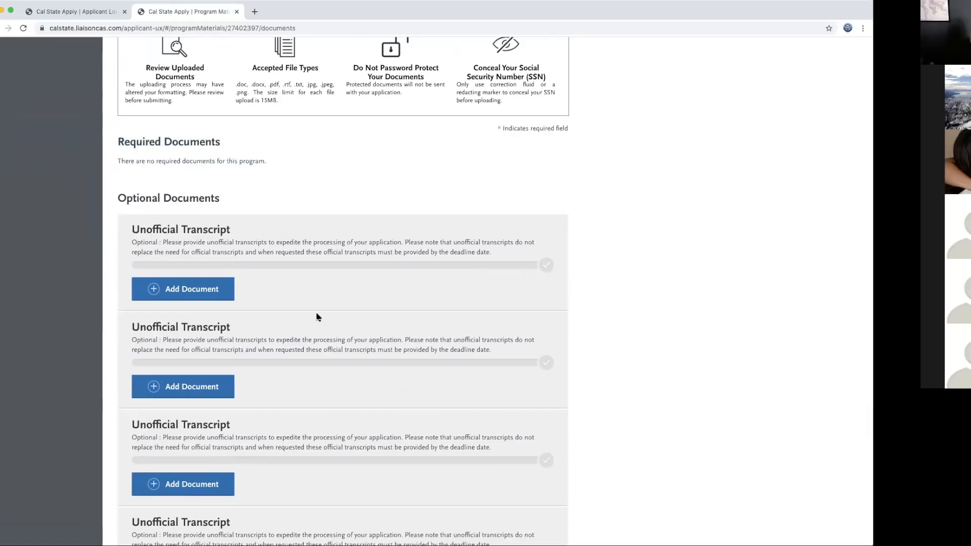
pyautogui.scroll(-3, 317, 318)
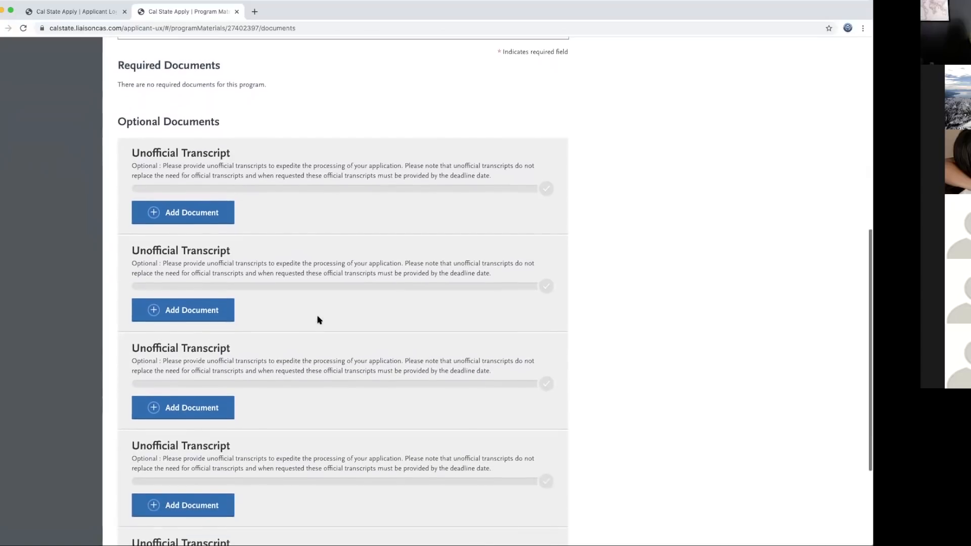
pyautogui.scroll(-10, 318, 318)
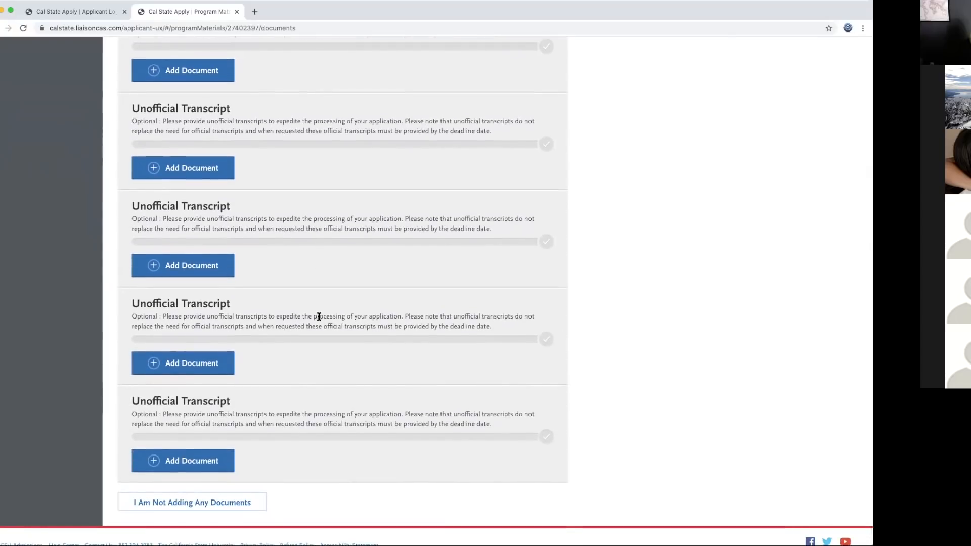
pyautogui.scroll(15, 318, 316)
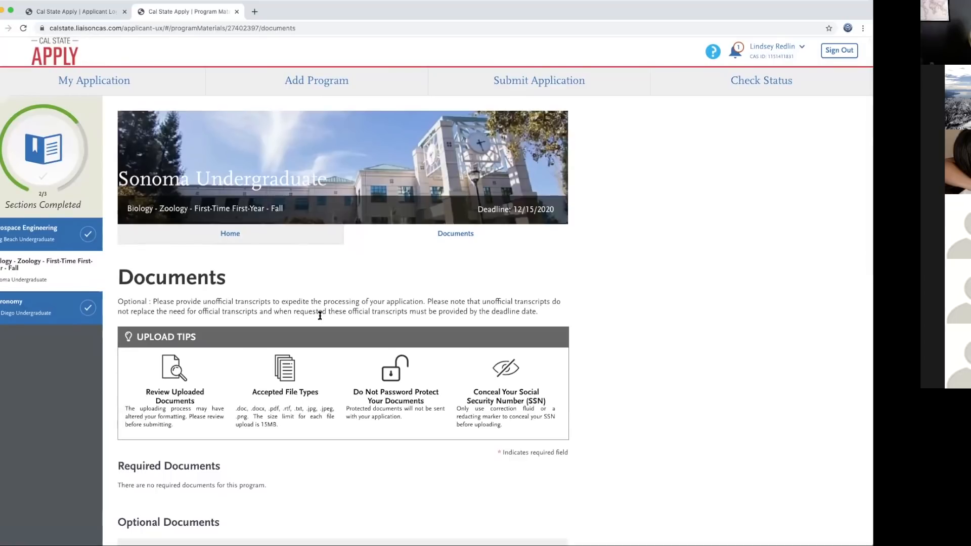
pyautogui.scroll(-7, 320, 316)
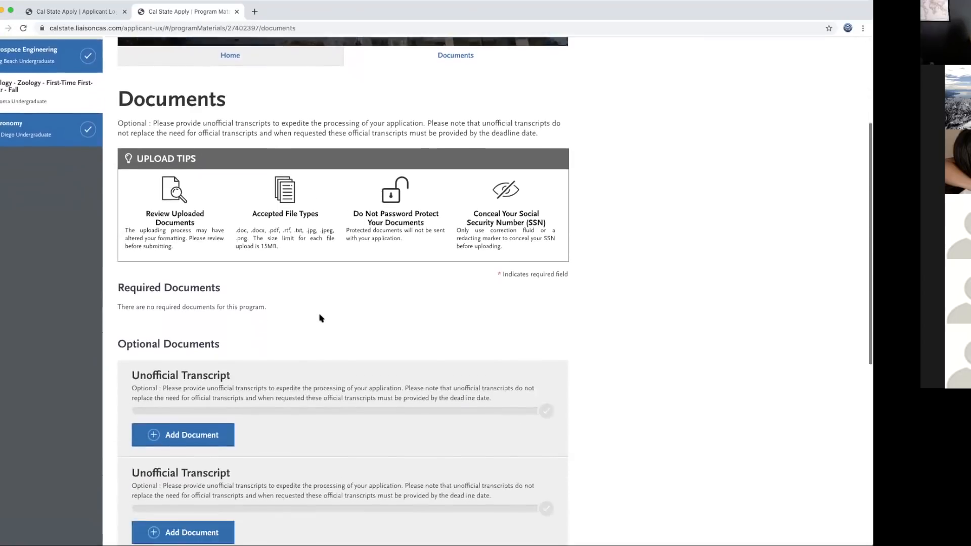
pyautogui.scroll(-2, 320, 316)
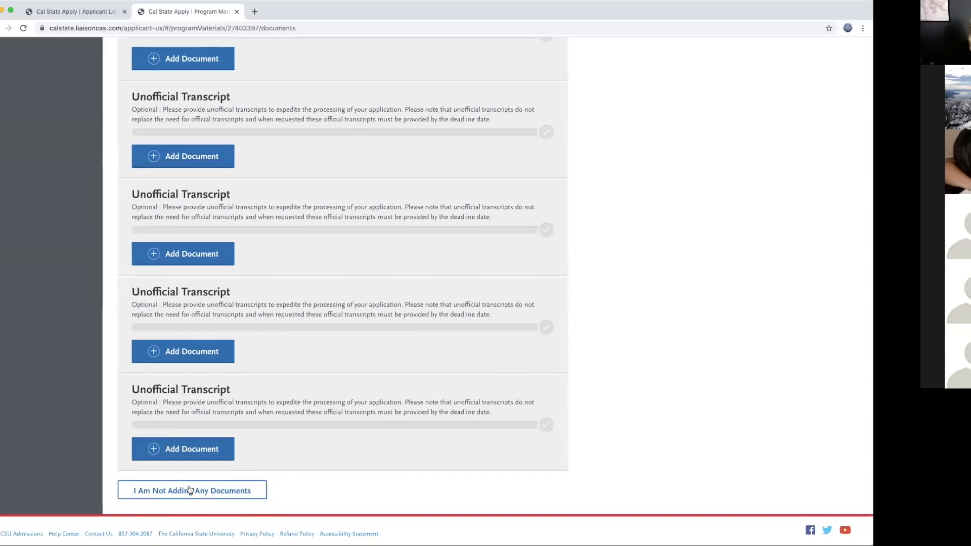
# Step: Declare no documents for the Sonoma program, then open the Academic History sections from the dashboard
pyautogui.click(190, 490)
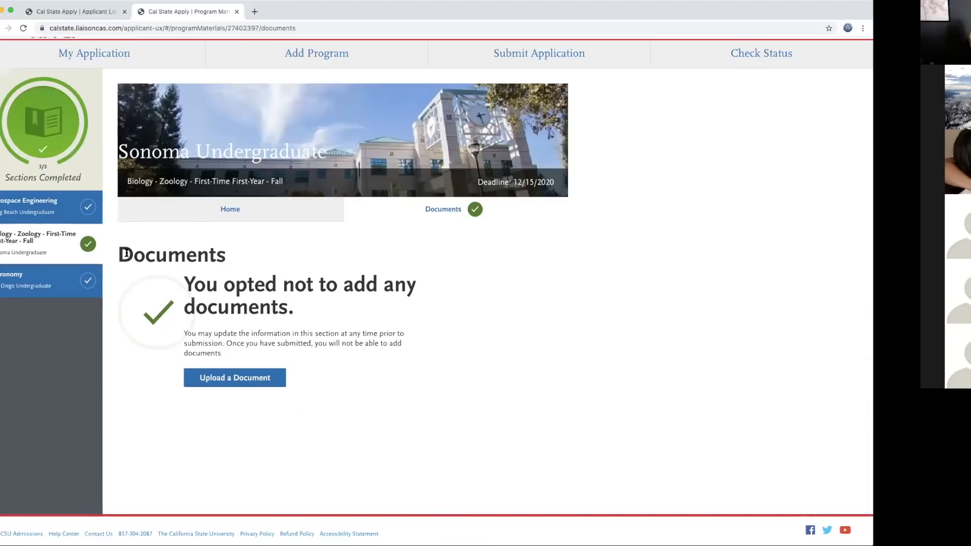
pyautogui.click(105, 59)
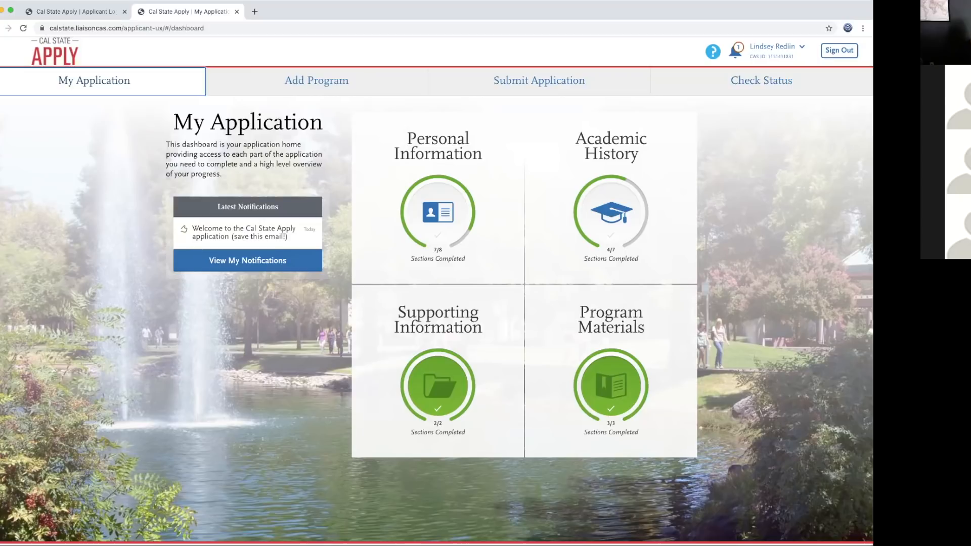
pyautogui.click(610, 144)
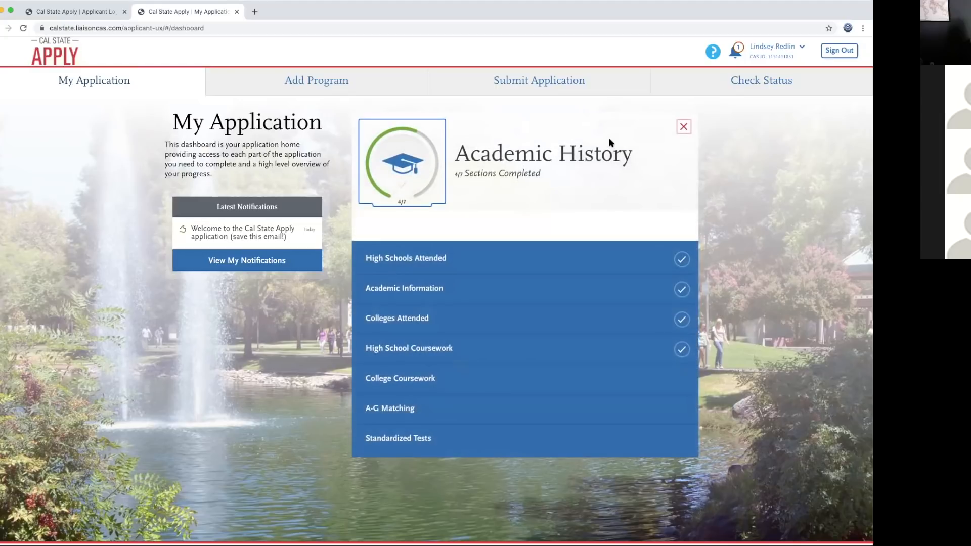